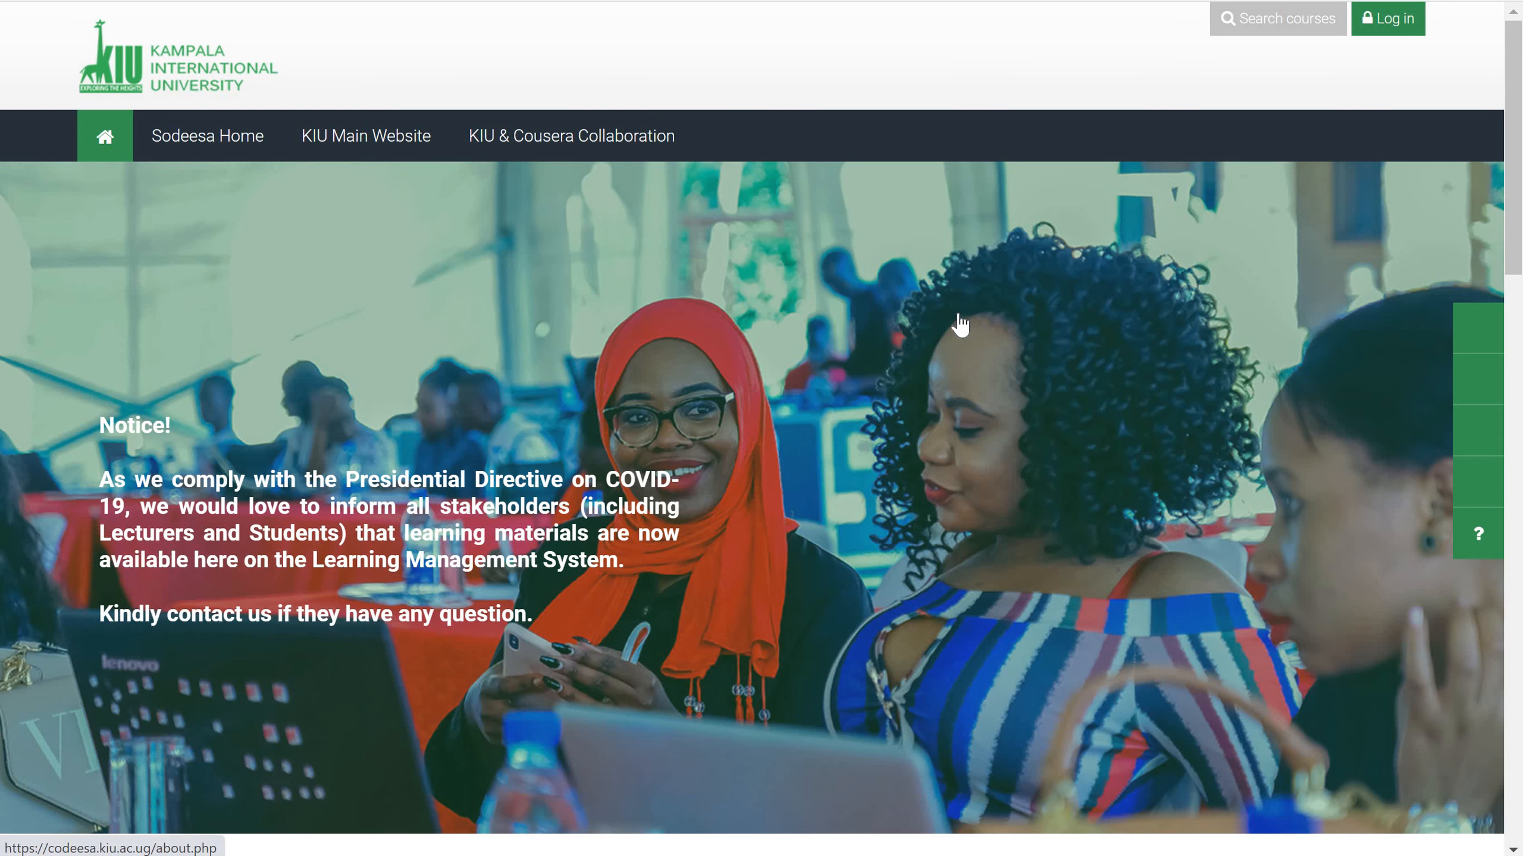
- Look through the notice and the programmes listed on the university's learning site home page
{"action": "scroll", "coordinate": [968, 314], "scroll_direction": "down", "scroll_amount": 5}
{"action": "scroll", "coordinate": [968, 314], "scroll_direction": "down", "scroll_amount": 9}
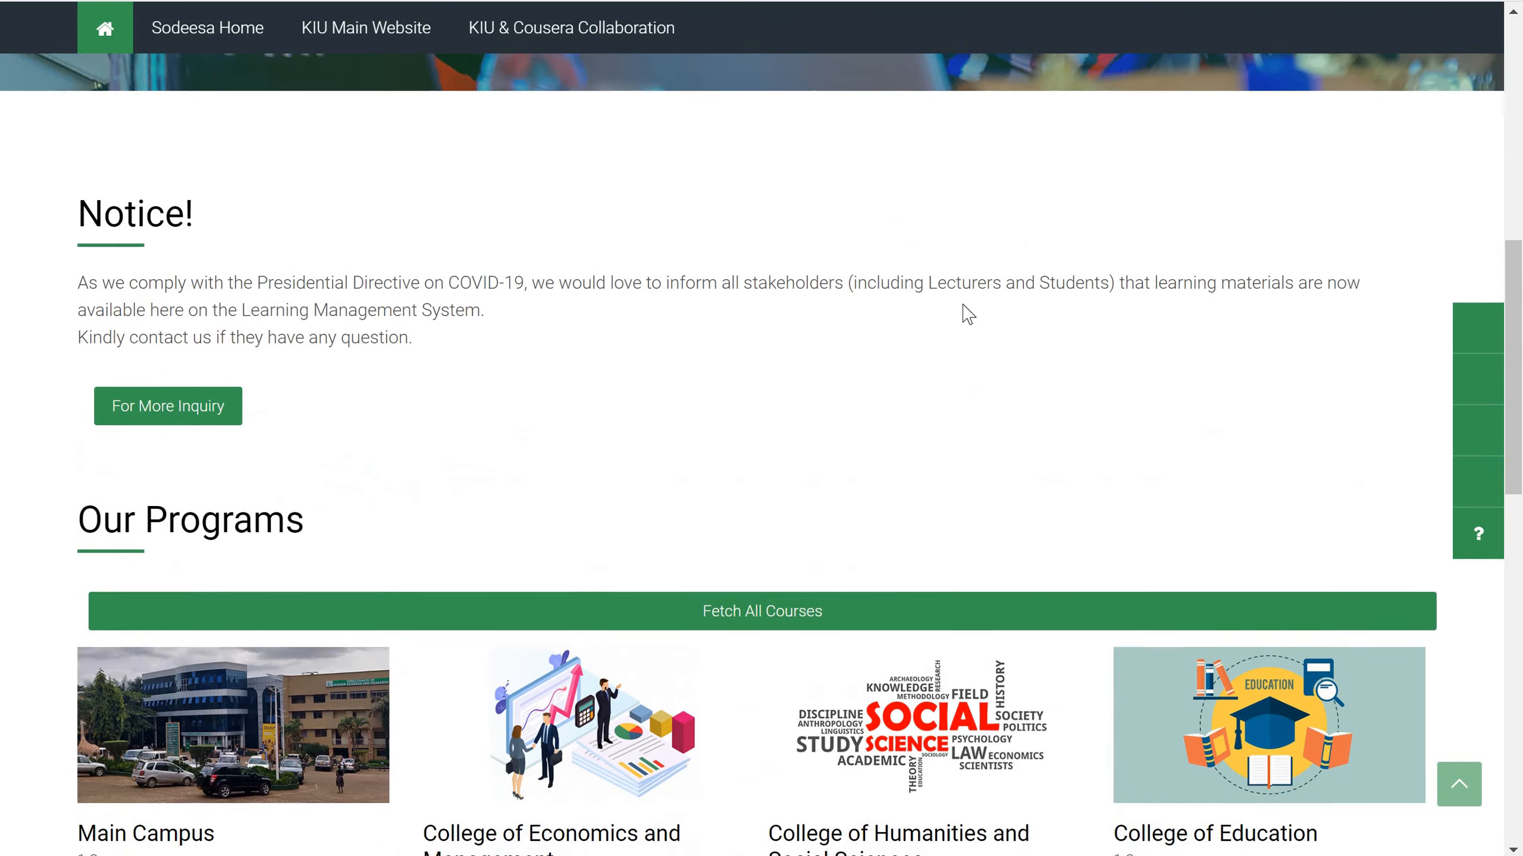
{"action": "scroll", "coordinate": [968, 314], "scroll_direction": "down", "scroll_amount": 3}
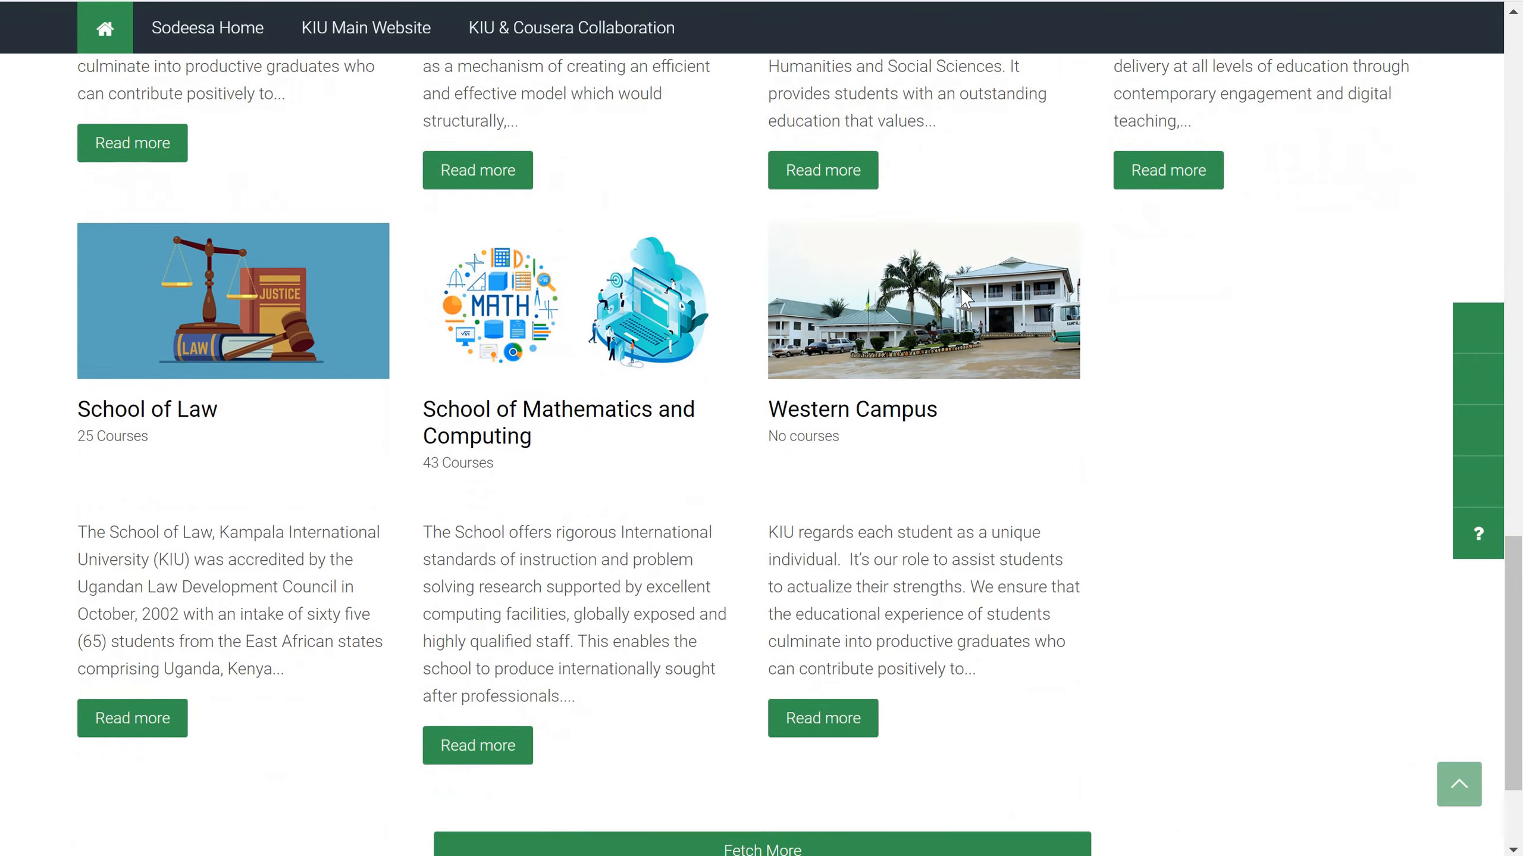
{"action": "scroll", "coordinate": [962, 295], "scroll_direction": "up", "scroll_amount": 4}
{"action": "scroll", "coordinate": [963, 291], "scroll_direction": "up", "scroll_amount": 8}
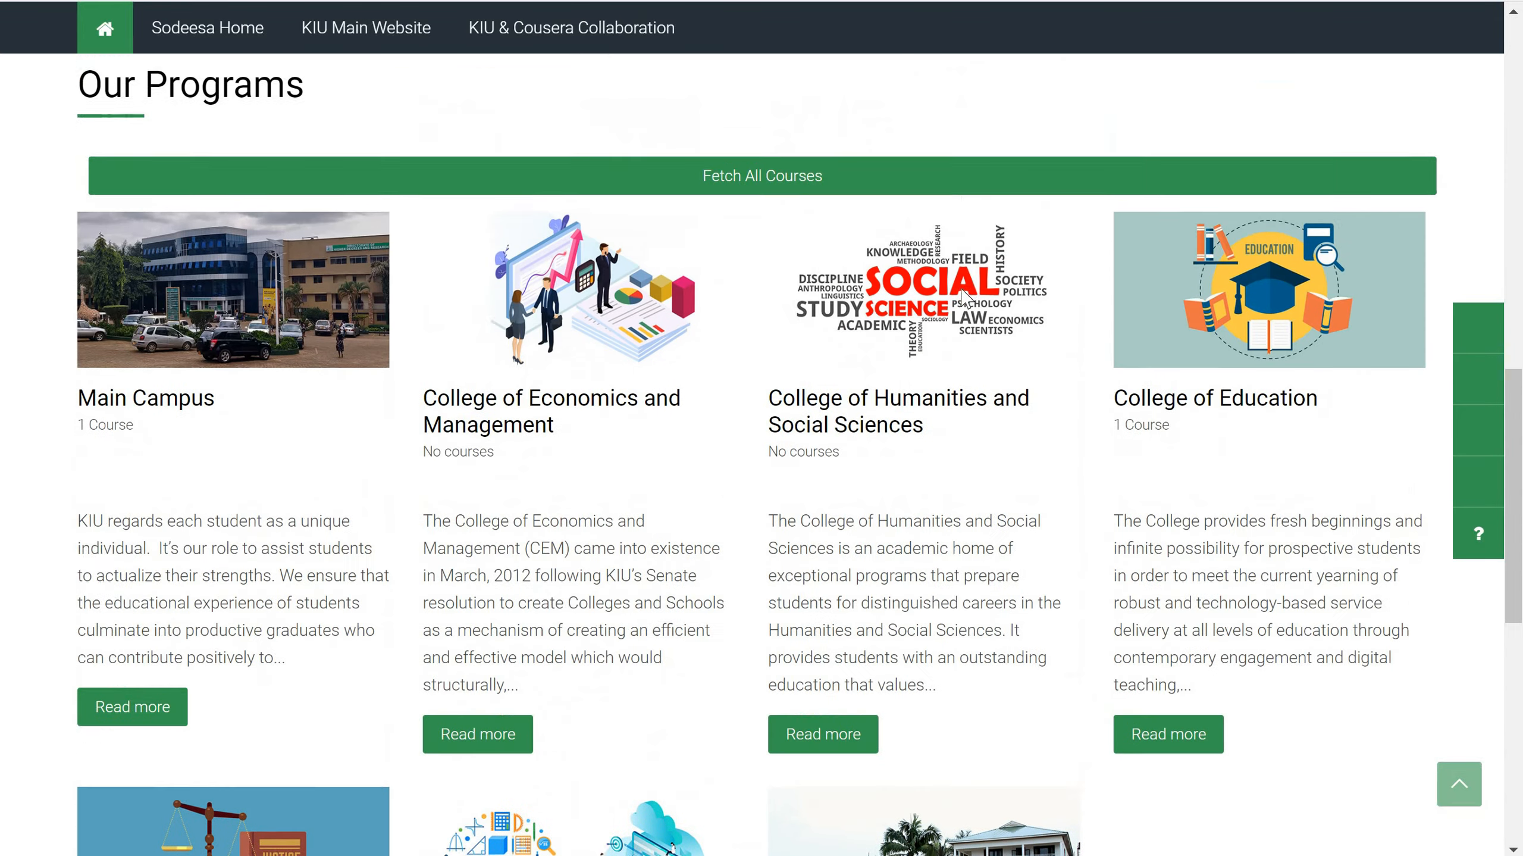
{"action": "scroll", "coordinate": [962, 288], "scroll_direction": "up", "scroll_amount": 5}
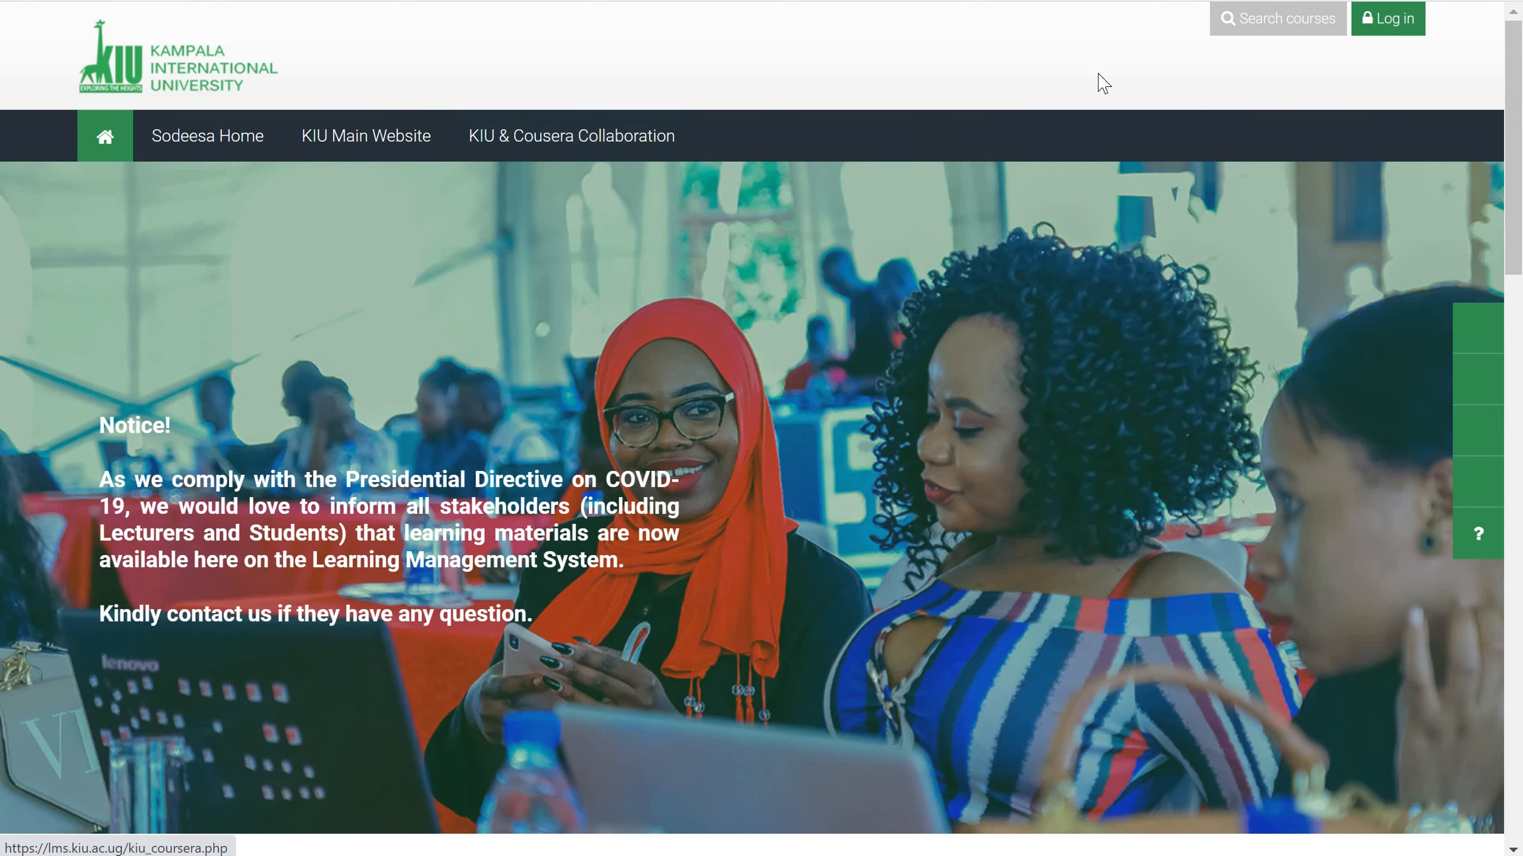
- Log in to the learning site with the username teacher and the account password
{"action": "left_click", "coordinate": [1387, 28]}
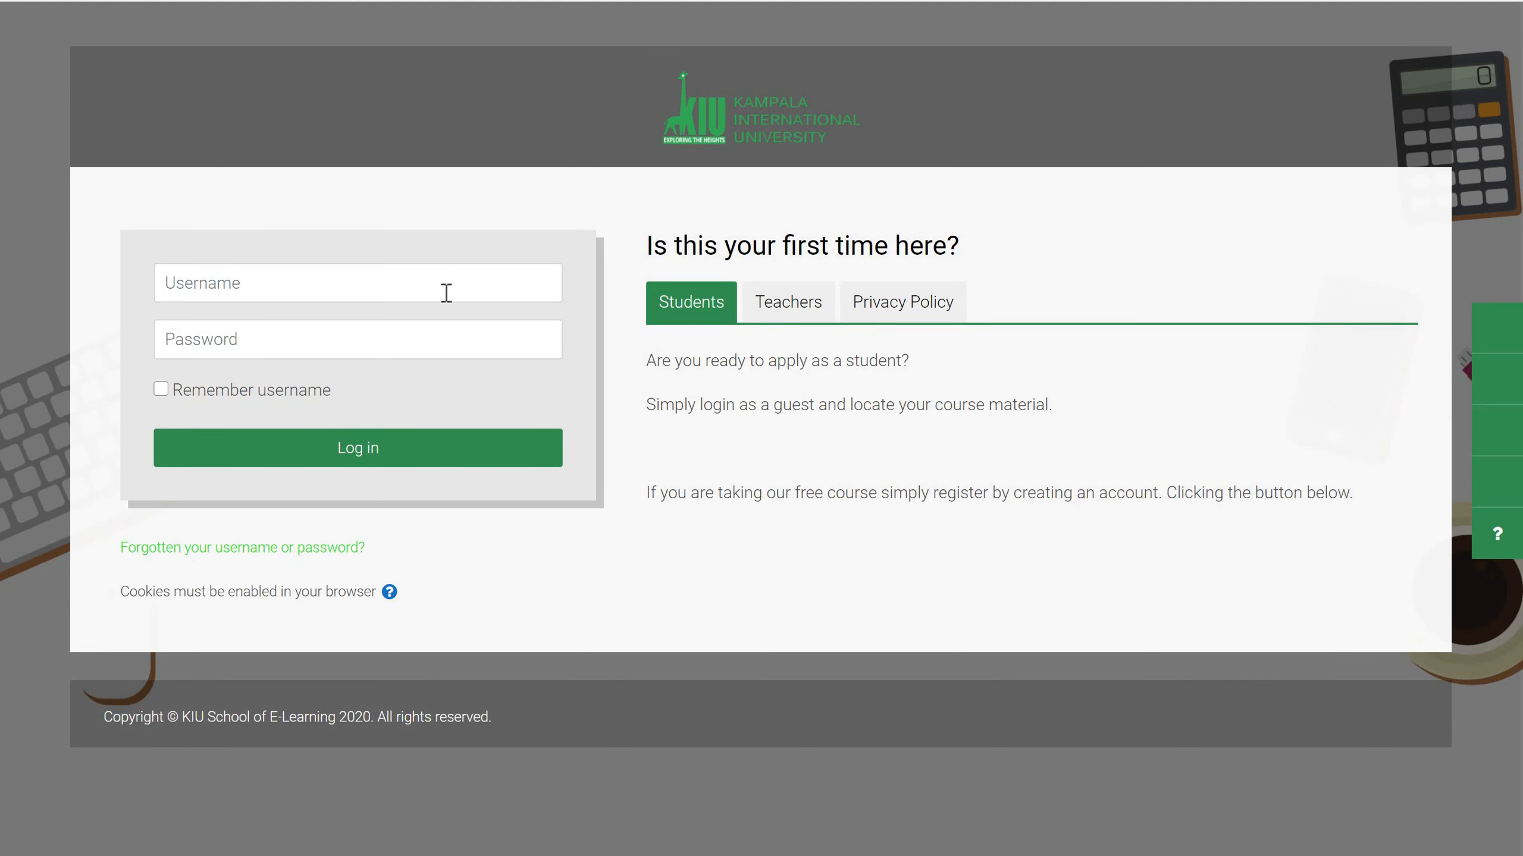
{"action": "left_click", "coordinate": [447, 283]}
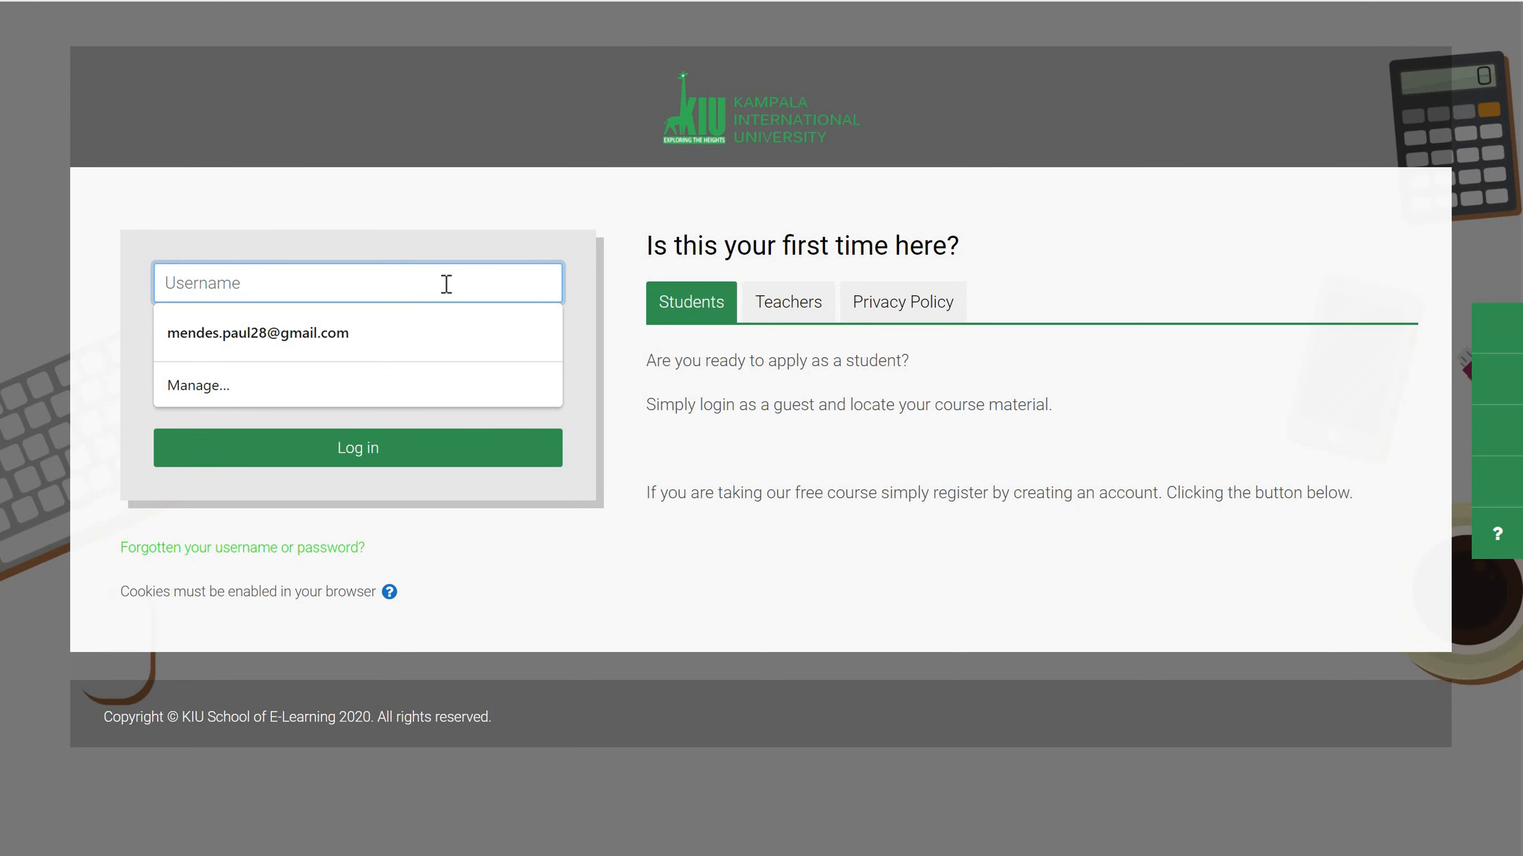
{"action": "type", "text": "teacher"}
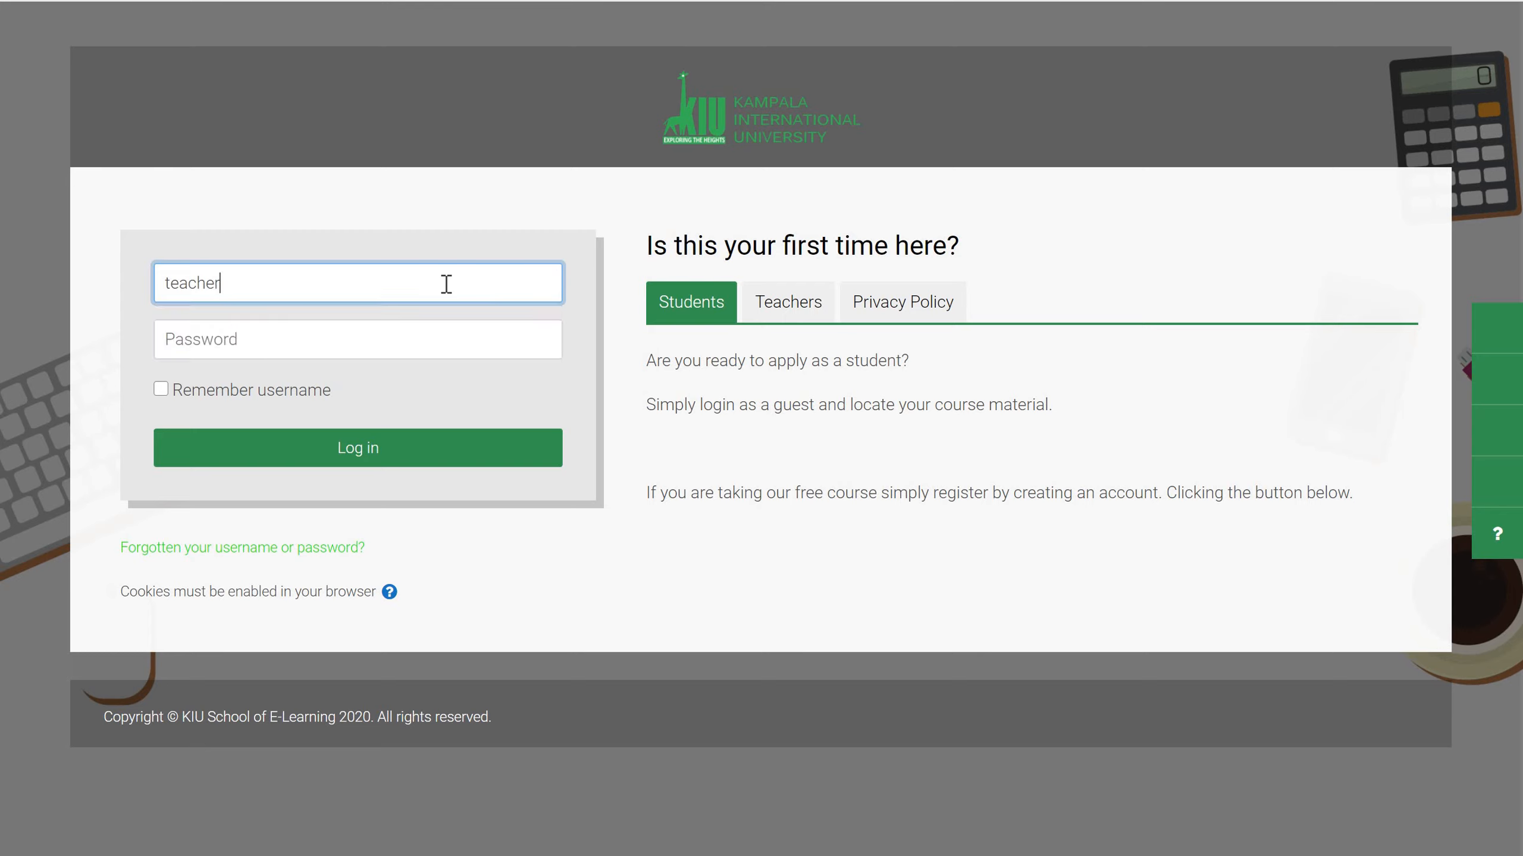
{"action": "key", "text": "Tab"}
{"action": "type", "text": "•"}
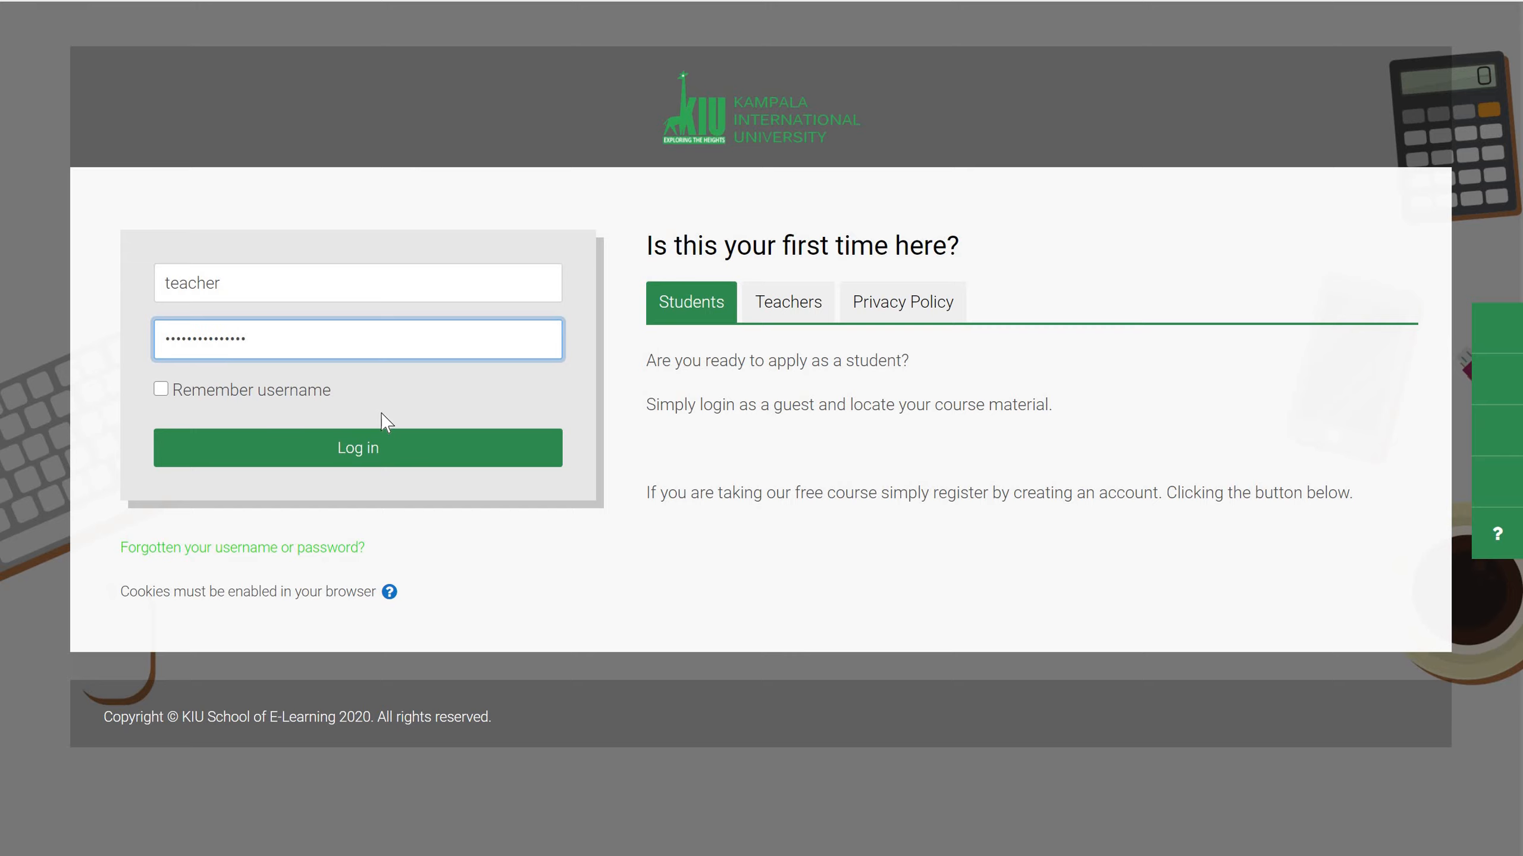
{"action": "left_click", "coordinate": [371, 453]}
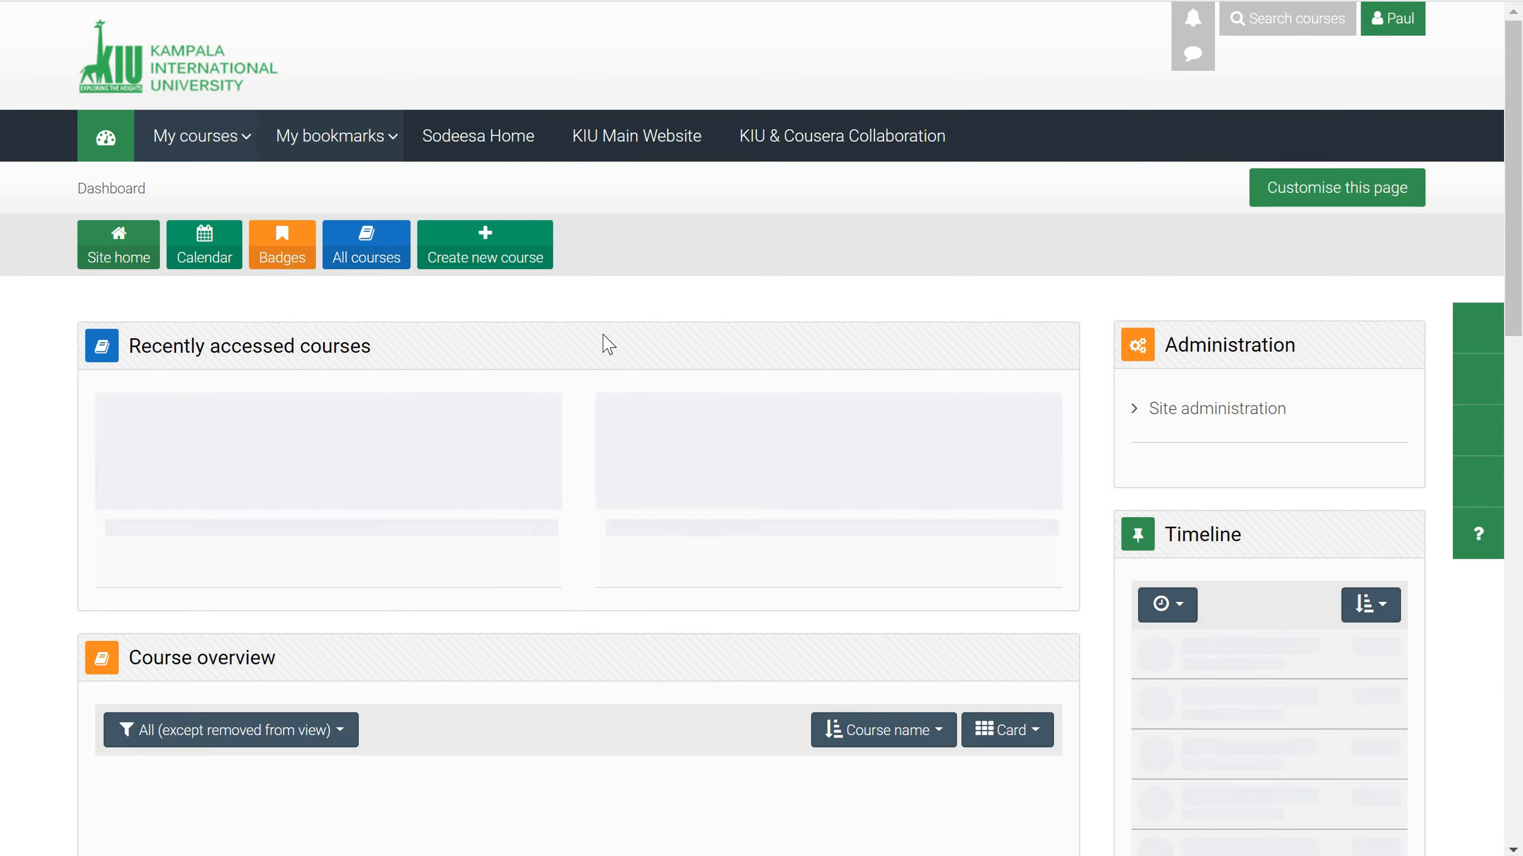
{"action": "left_click", "coordinate": [376, 133]}
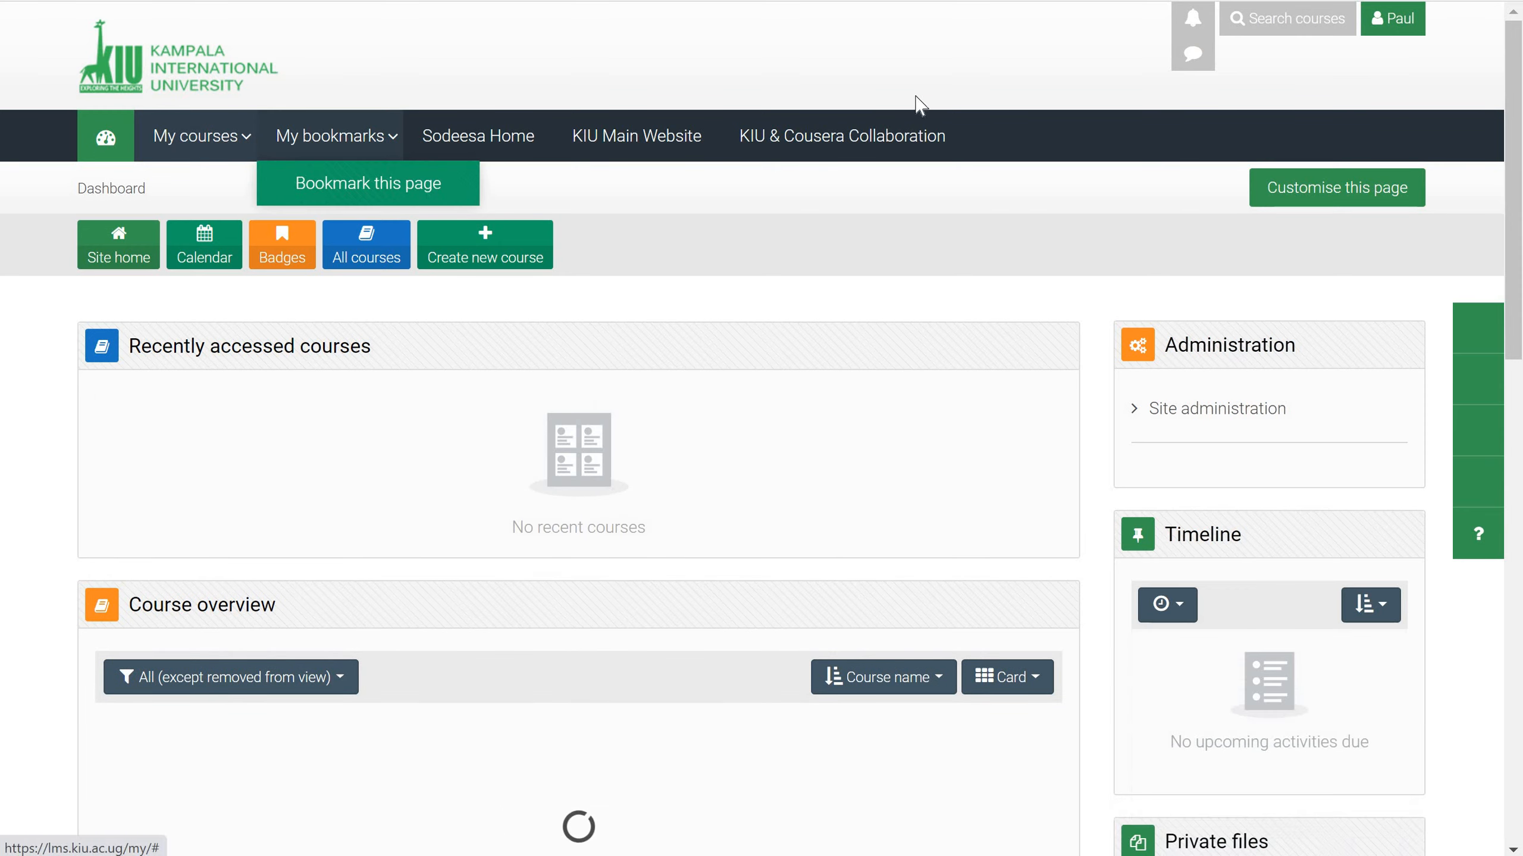
{"action": "left_click", "coordinate": [1307, 49]}
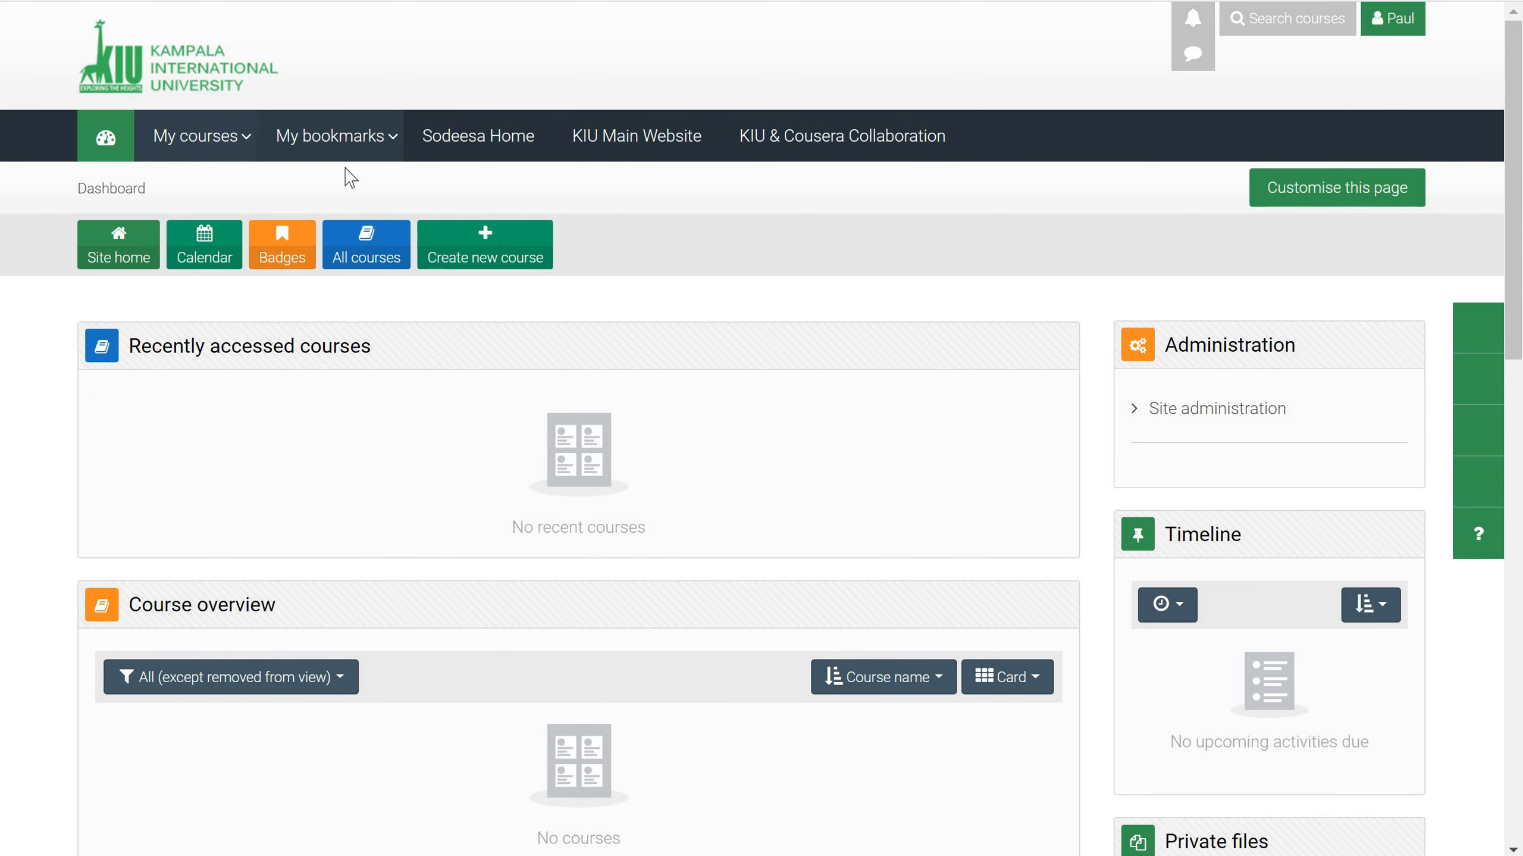
{"action": "left_click", "coordinate": [198, 154]}
- Open the Manage courses and categories page from the site administration
{"action": "left_click", "coordinate": [1136, 414]}
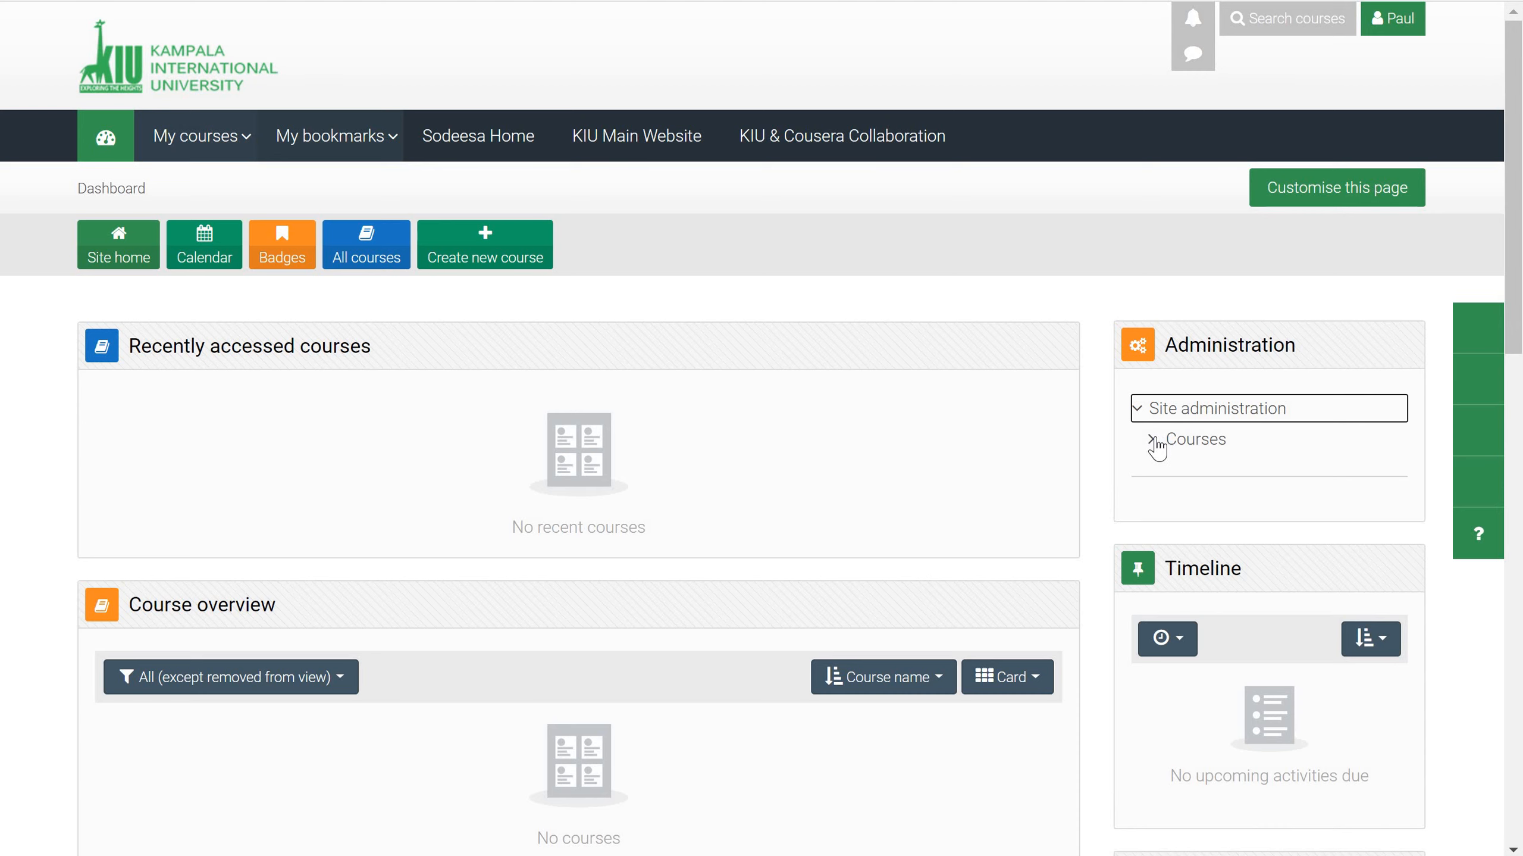
{"action": "left_click", "coordinate": [1160, 441]}
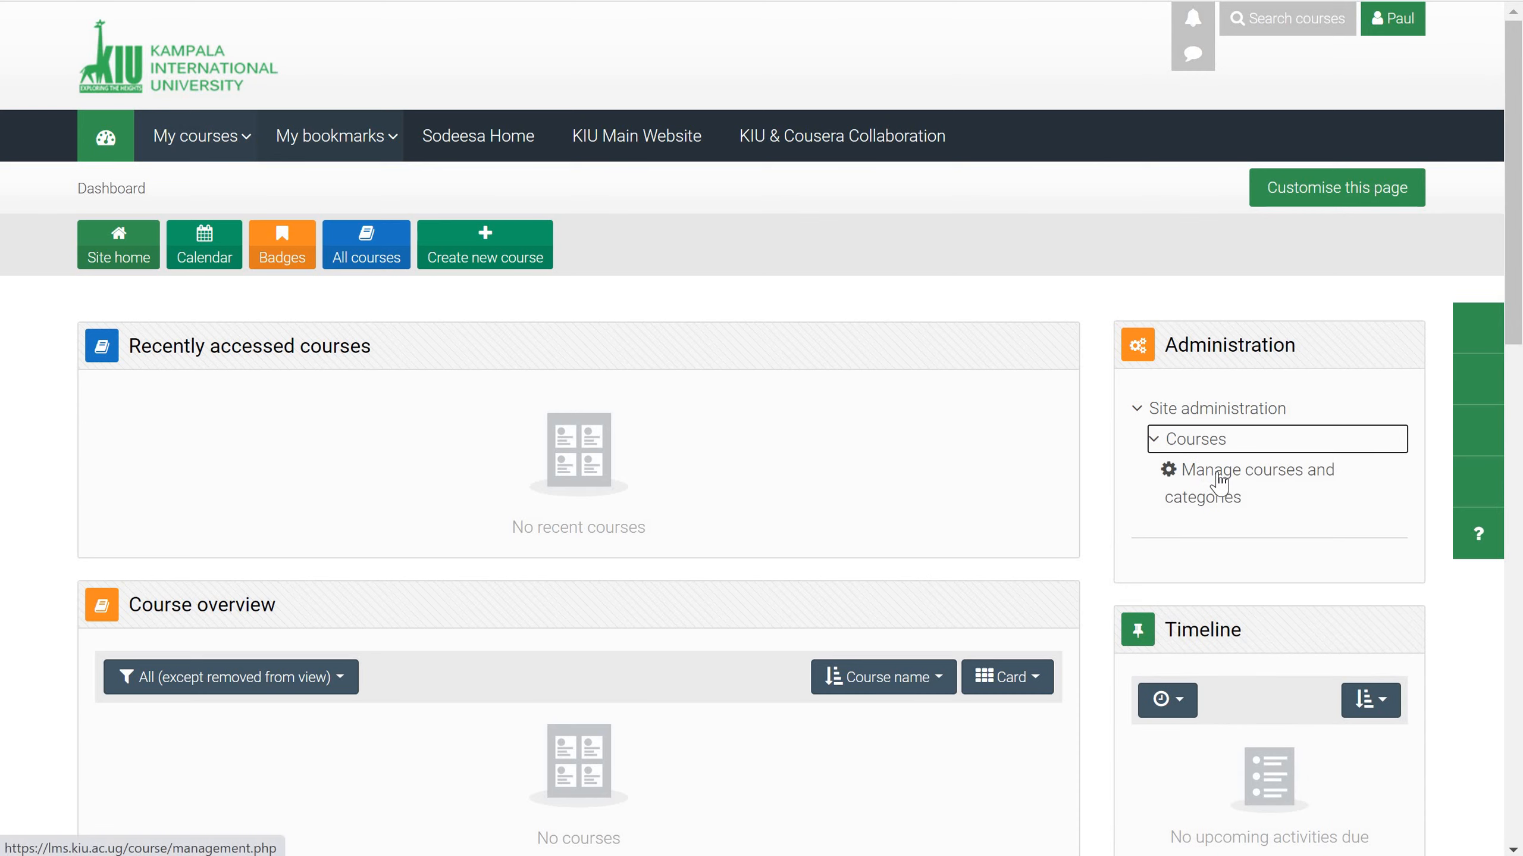
{"action": "left_click", "coordinate": [1219, 480]}
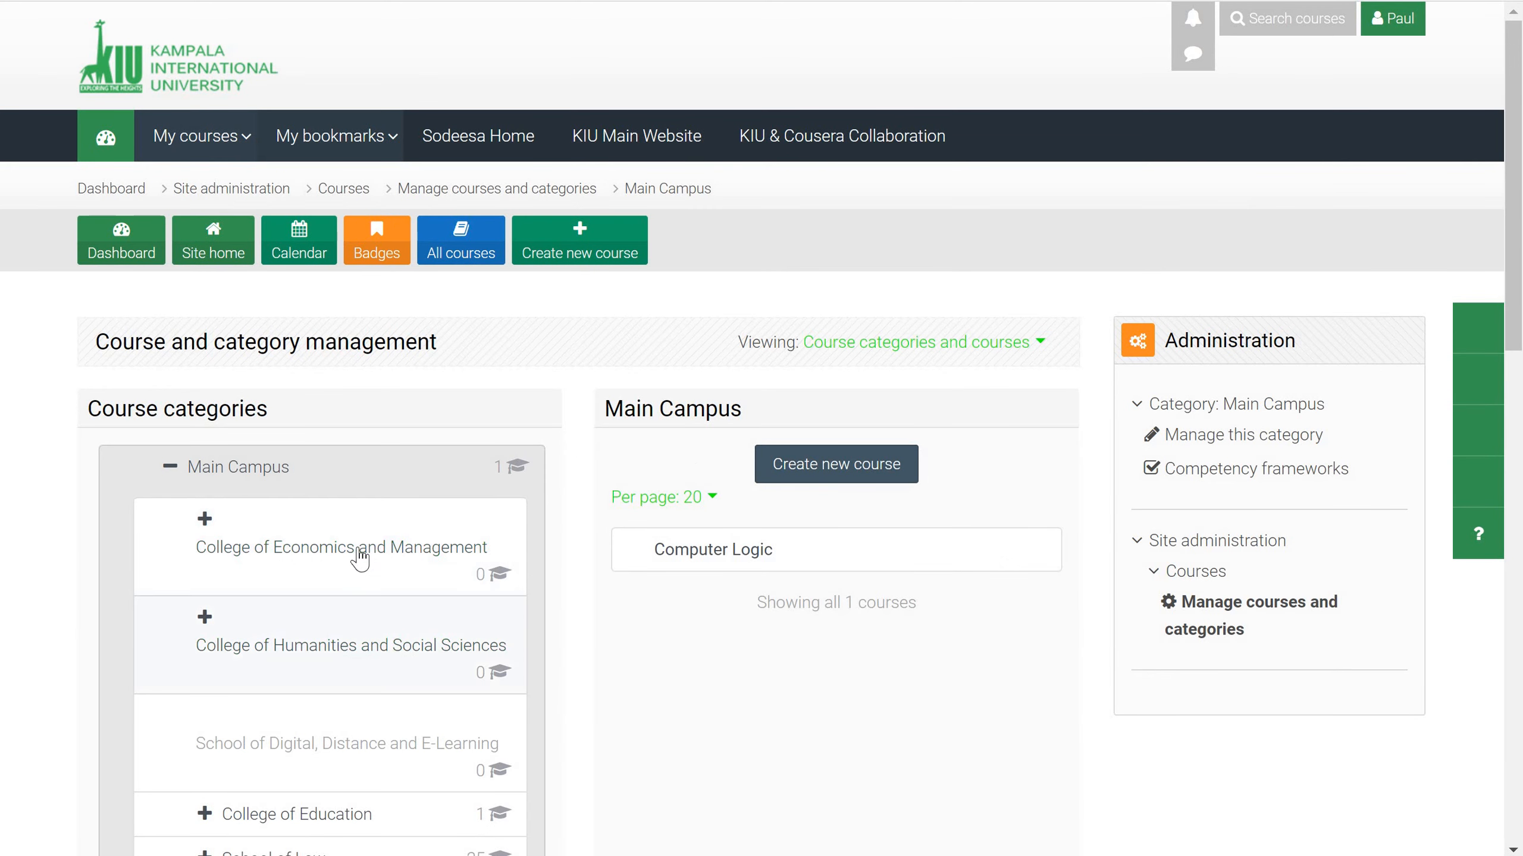
- Start creating a new course in the College of Economics and Management category under Main Campus
{"action": "scroll", "coordinate": [360, 557], "scroll_direction": "down", "scroll_amount": 5}
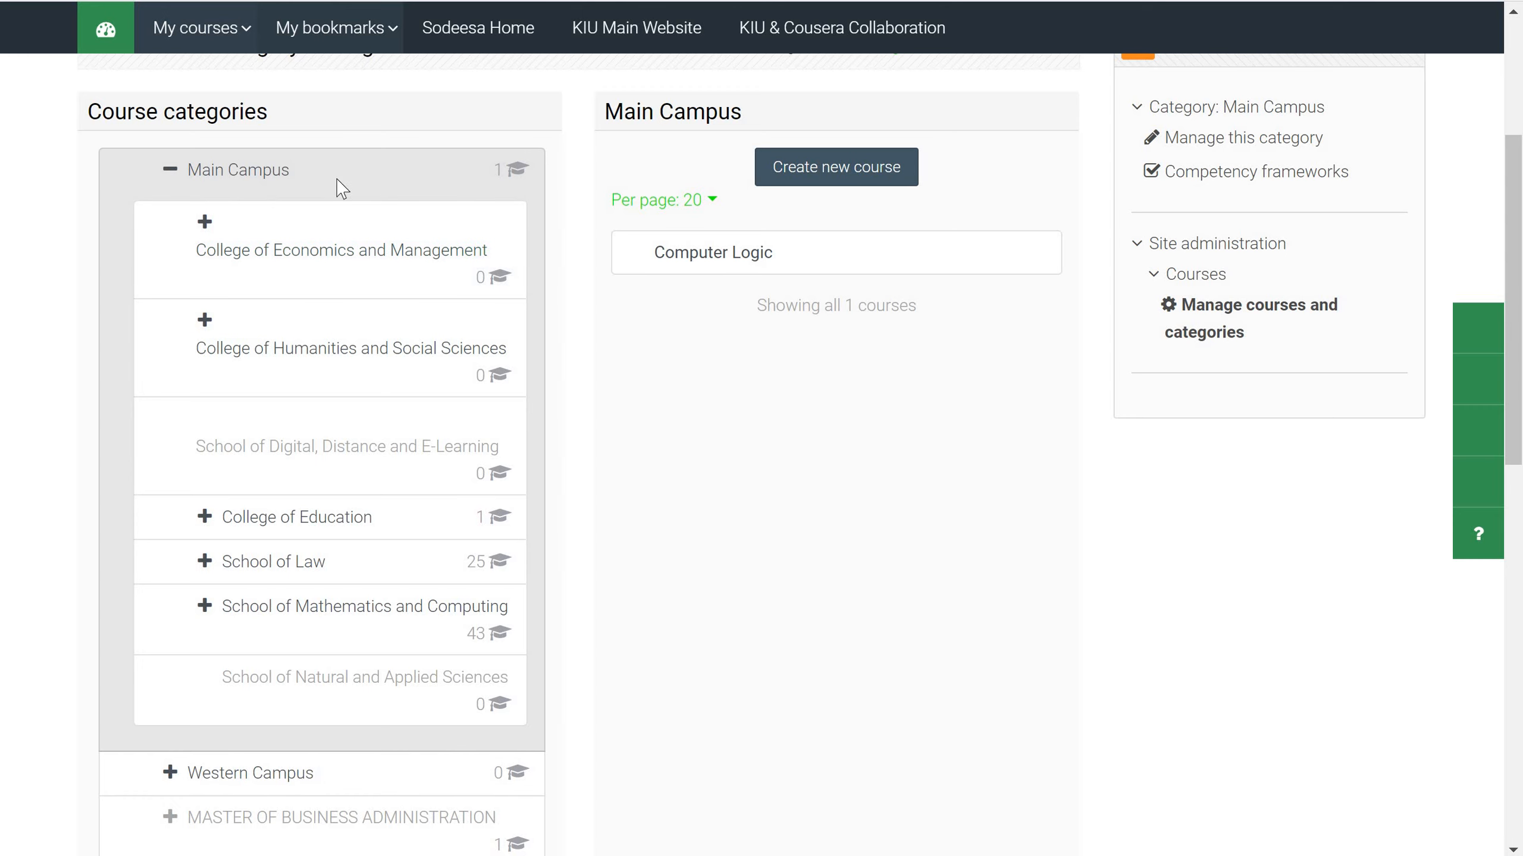
{"action": "scroll", "coordinate": [374, 543], "scroll_direction": "down", "scroll_amount": 3}
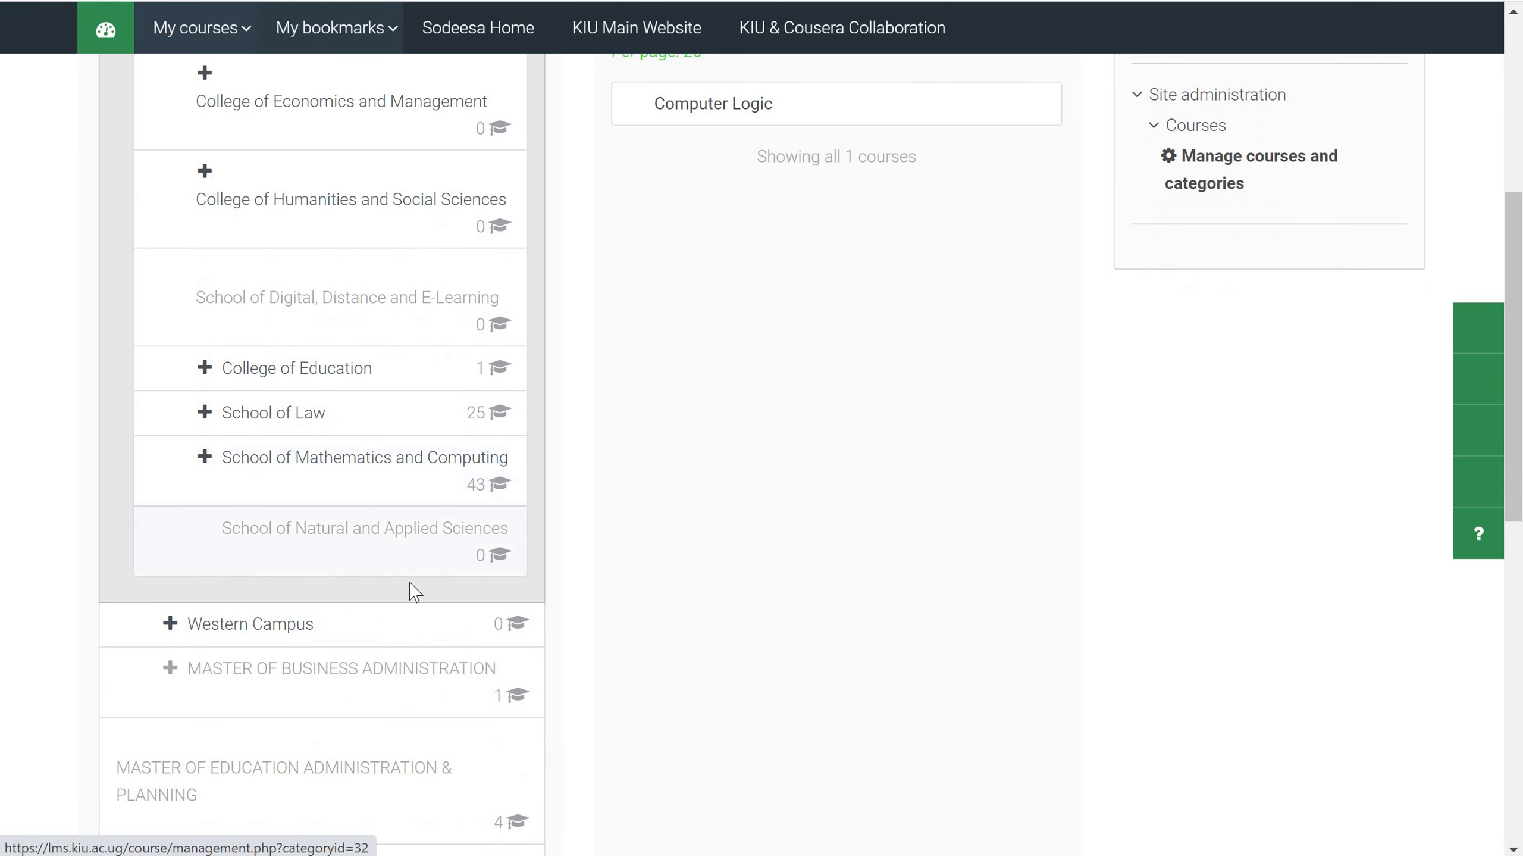
{"action": "scroll", "coordinate": [428, 435], "scroll_direction": "up", "scroll_amount": 3}
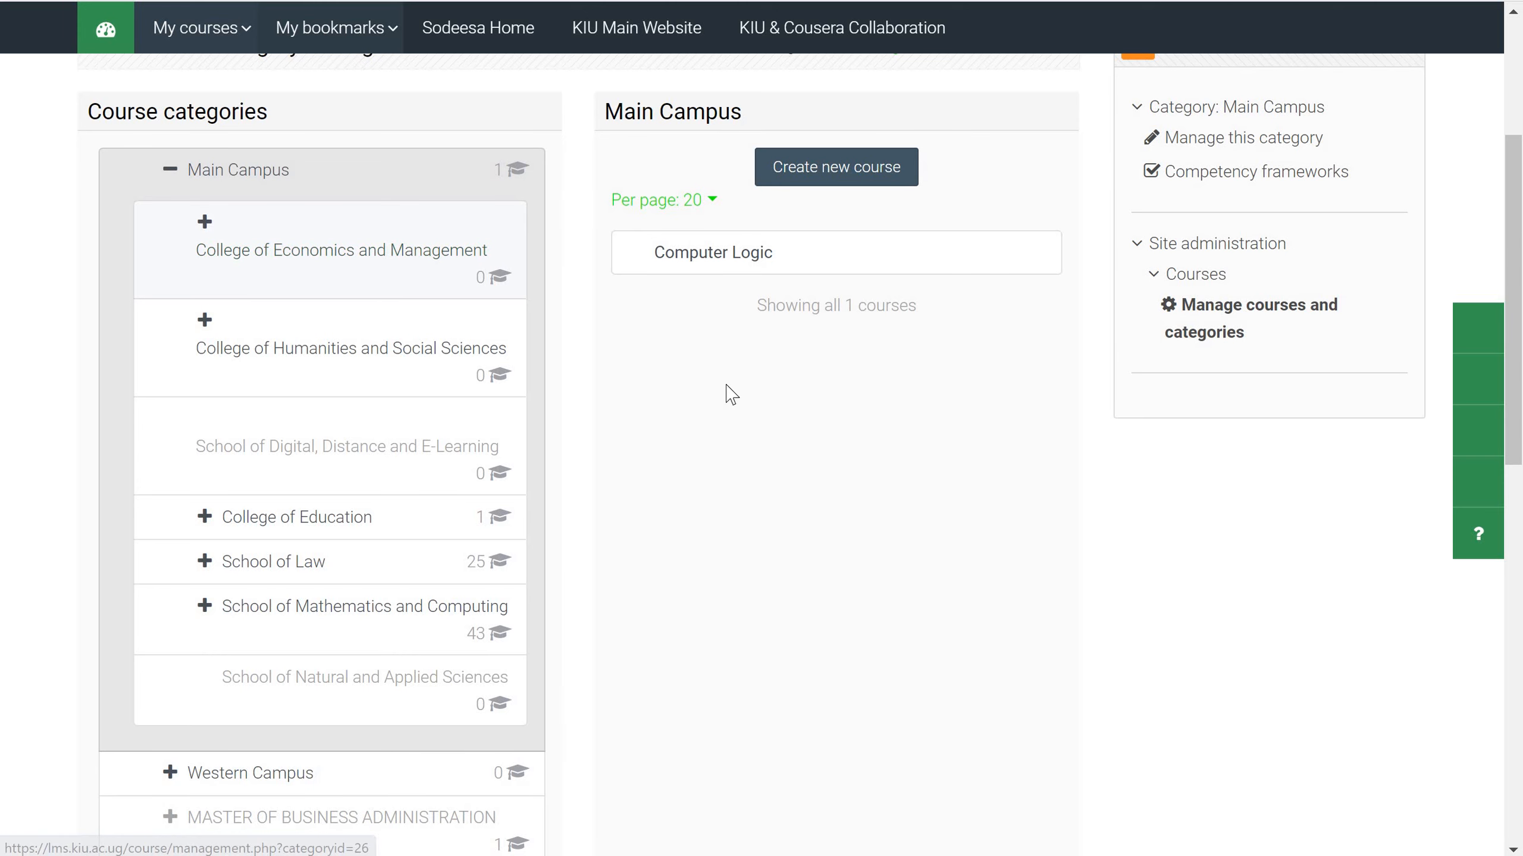
{"action": "scroll", "coordinate": [732, 396], "scroll_direction": "up", "scroll_amount": 4}
{"action": "scroll", "coordinate": [732, 398], "scroll_direction": "down", "scroll_amount": 2}
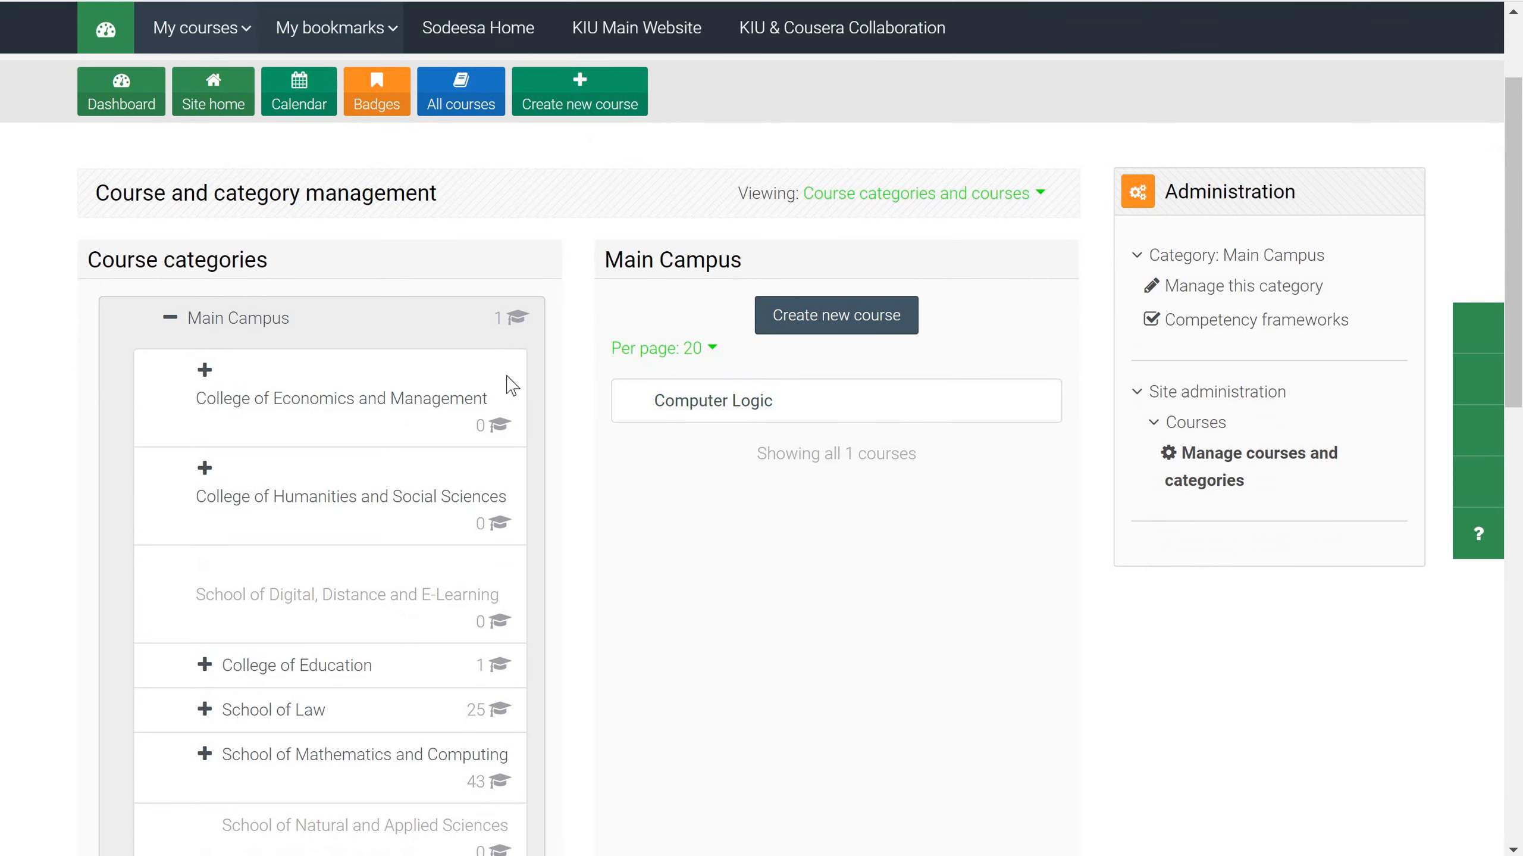
{"action": "left_click", "coordinate": [419, 411]}
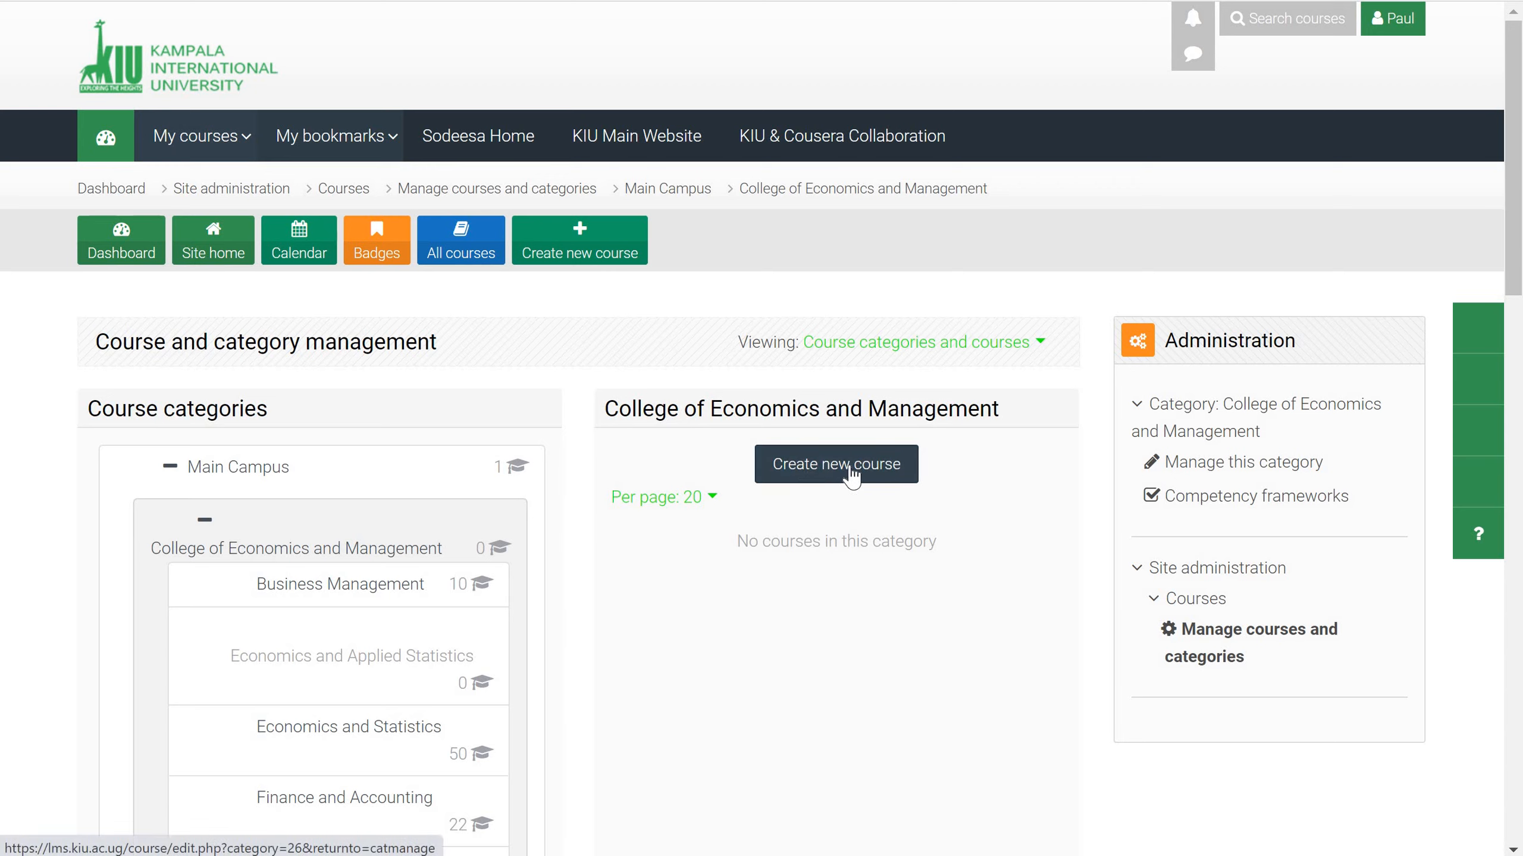
{"action": "left_click", "coordinate": [886, 477]}
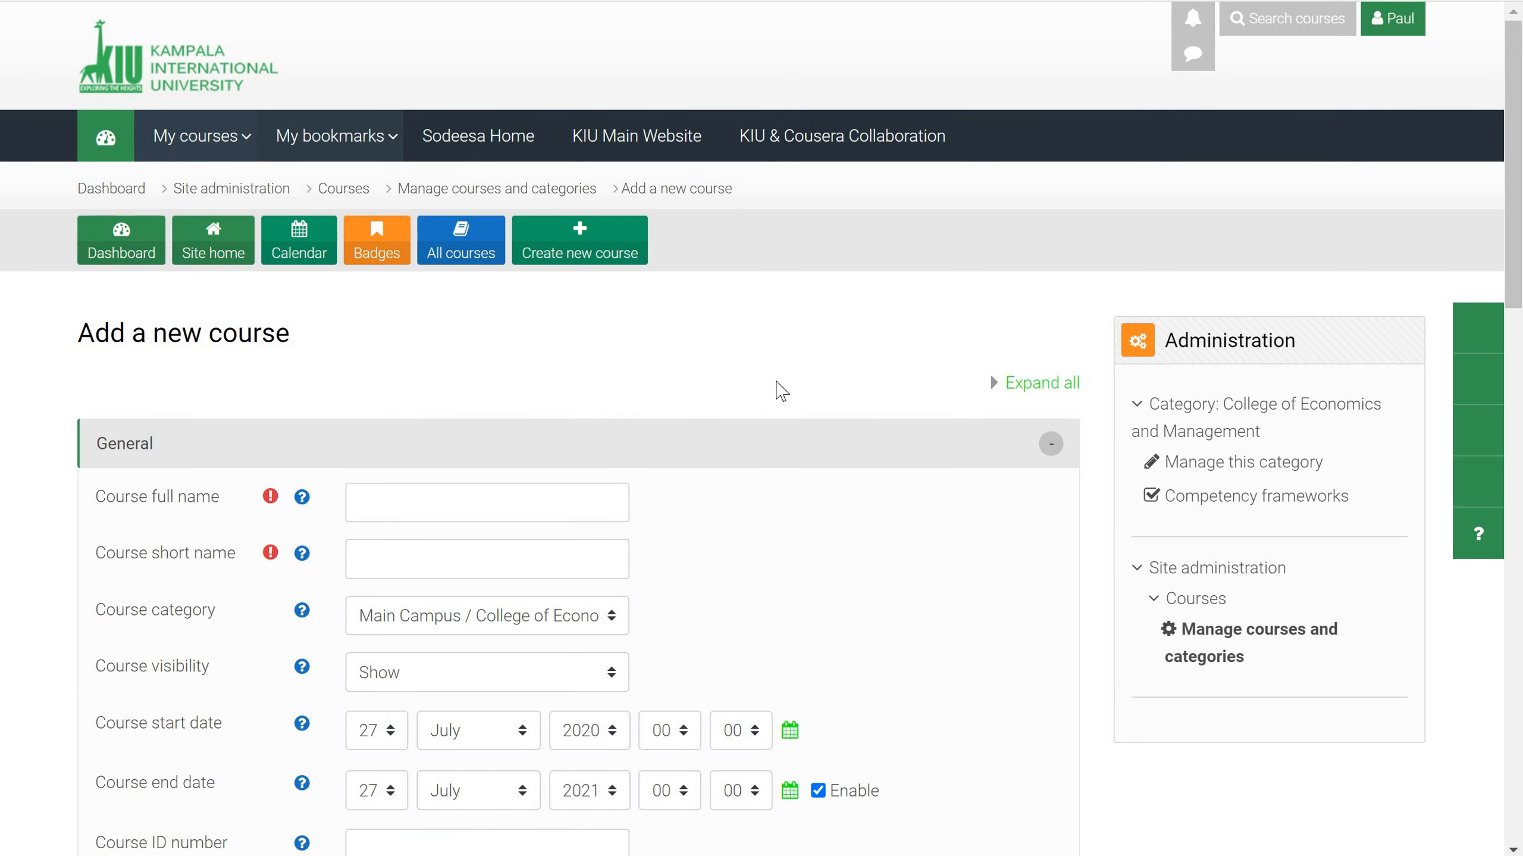
- Set the course full name to Economics Studies and the course short name to ECS 101
{"action": "scroll", "coordinate": [776, 389], "scroll_direction": "down", "scroll_amount": 6}
{"action": "scroll", "coordinate": [782, 391], "scroll_direction": "up", "scroll_amount": 4}
{"action": "scroll", "coordinate": [782, 391], "scroll_direction": "up", "scroll_amount": 3}
{"action": "left_click", "coordinate": [493, 502]}
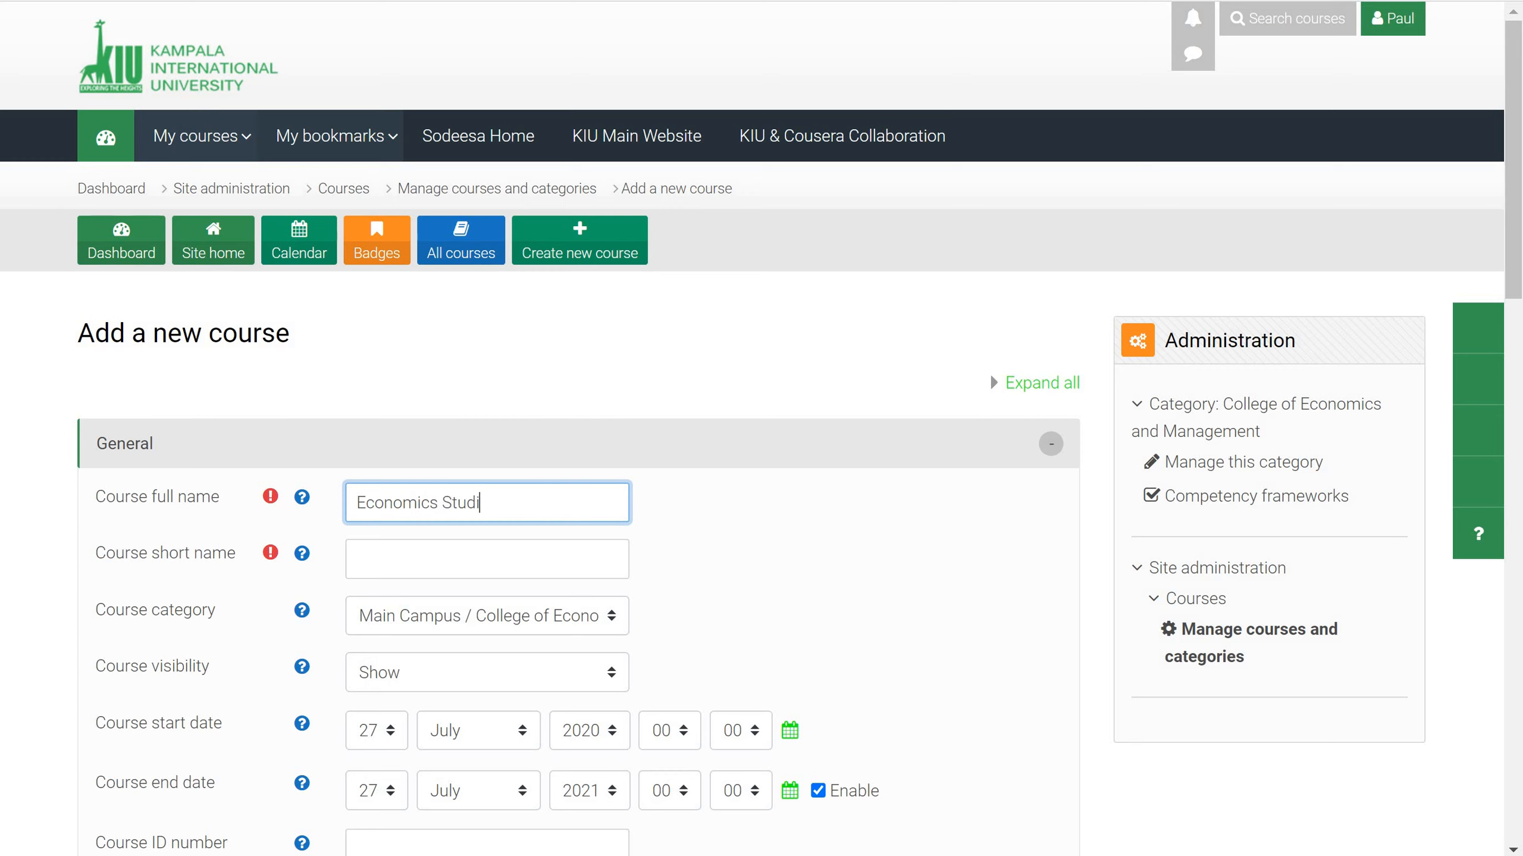
{"action": "type", "text": "es"}
{"action": "left_click", "coordinate": [403, 568]}
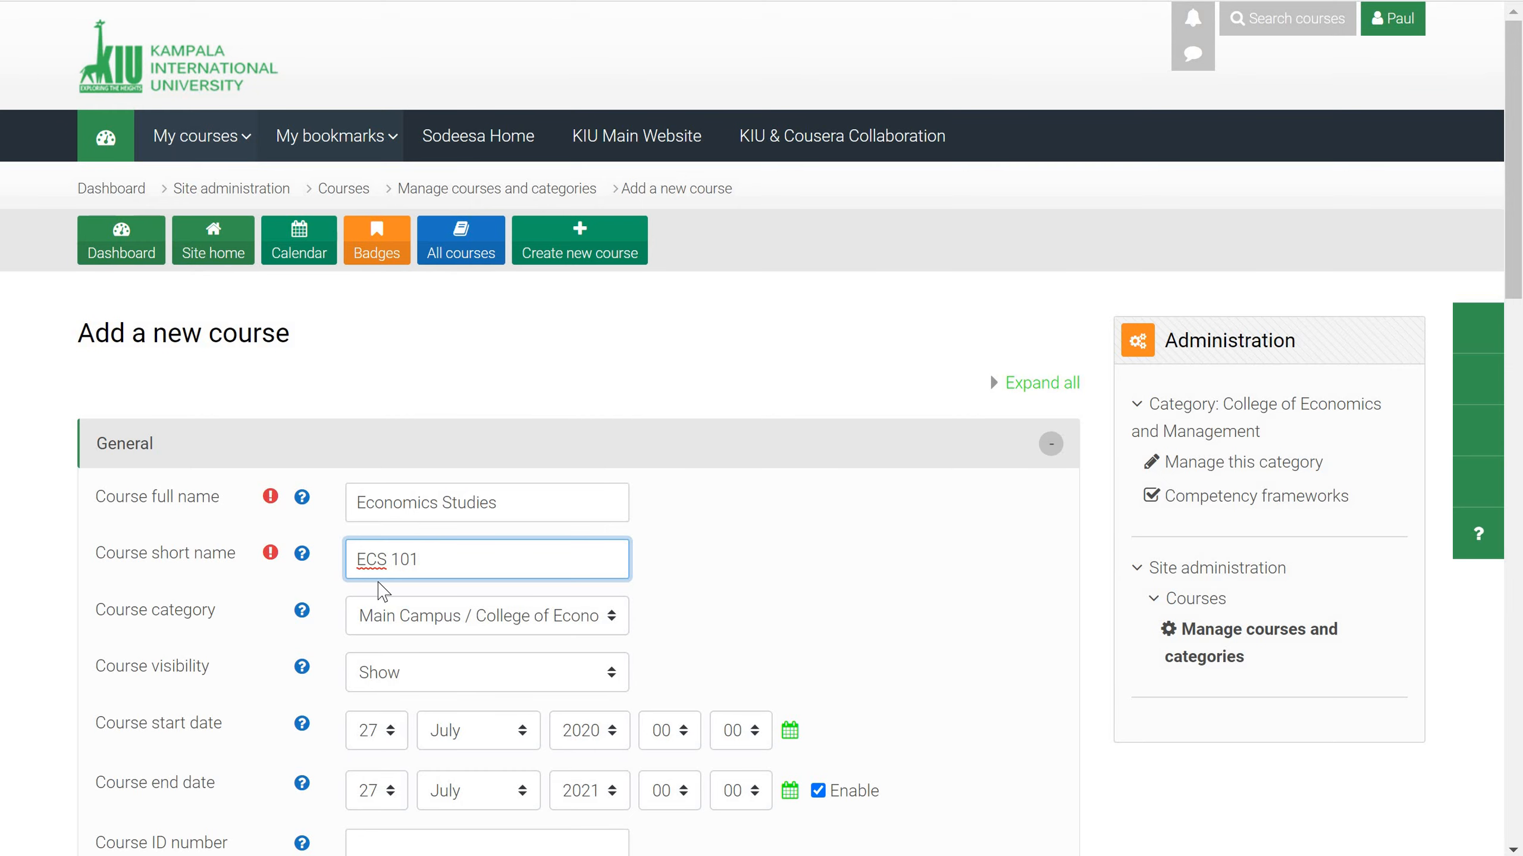
- Check the available options for the course category and the course visibility, leaving the selections as they are
{"action": "scroll", "coordinate": [753, 526], "scroll_direction": "down", "scroll_amount": 5}
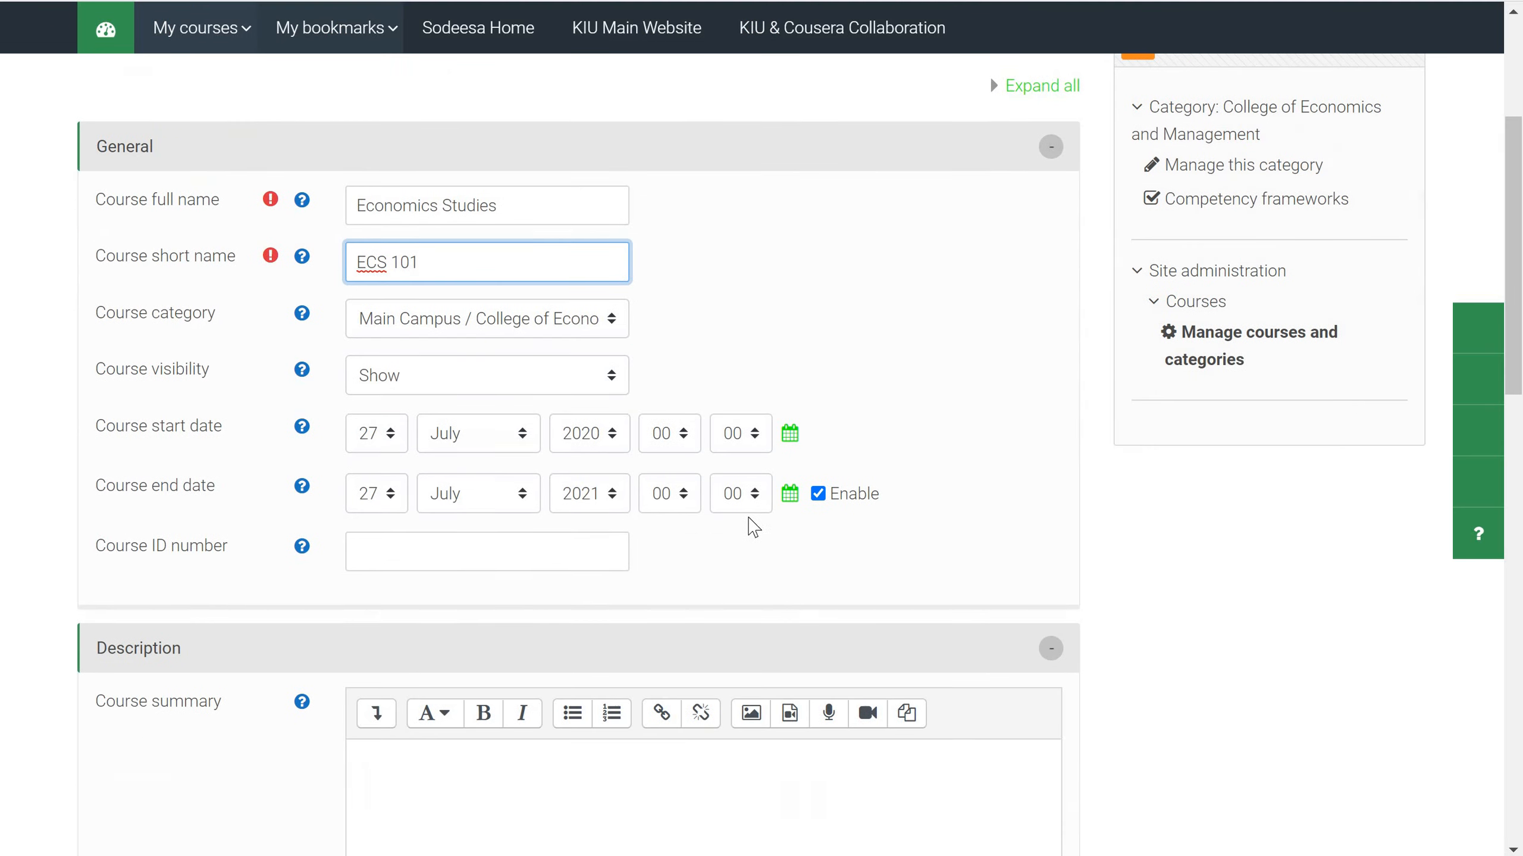
{"action": "left_click", "coordinate": [563, 339]}
{"action": "left_click", "coordinate": [562, 339]}
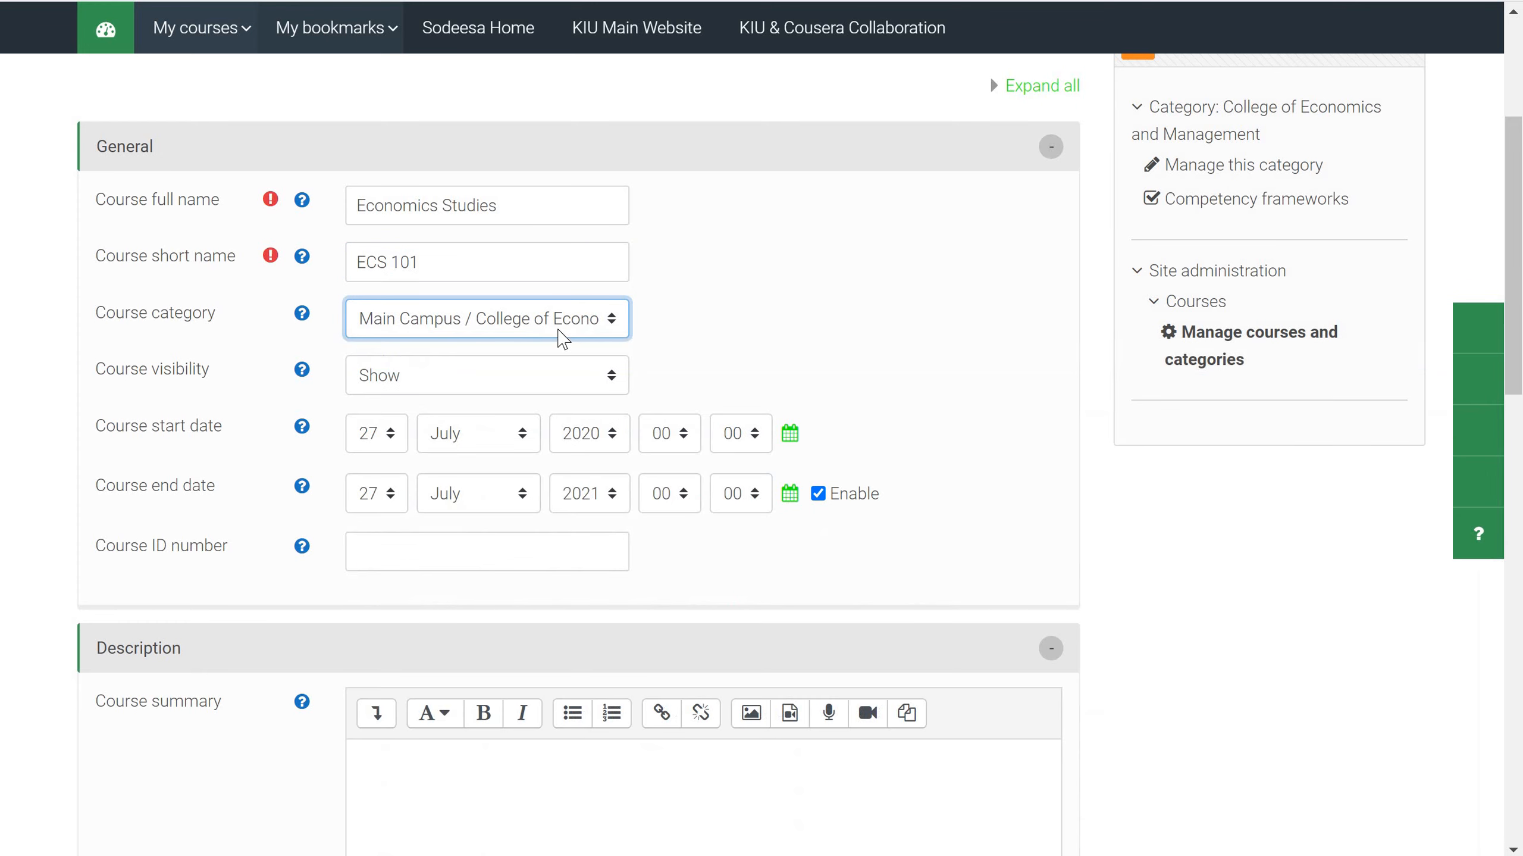
{"action": "left_click", "coordinate": [544, 334]}
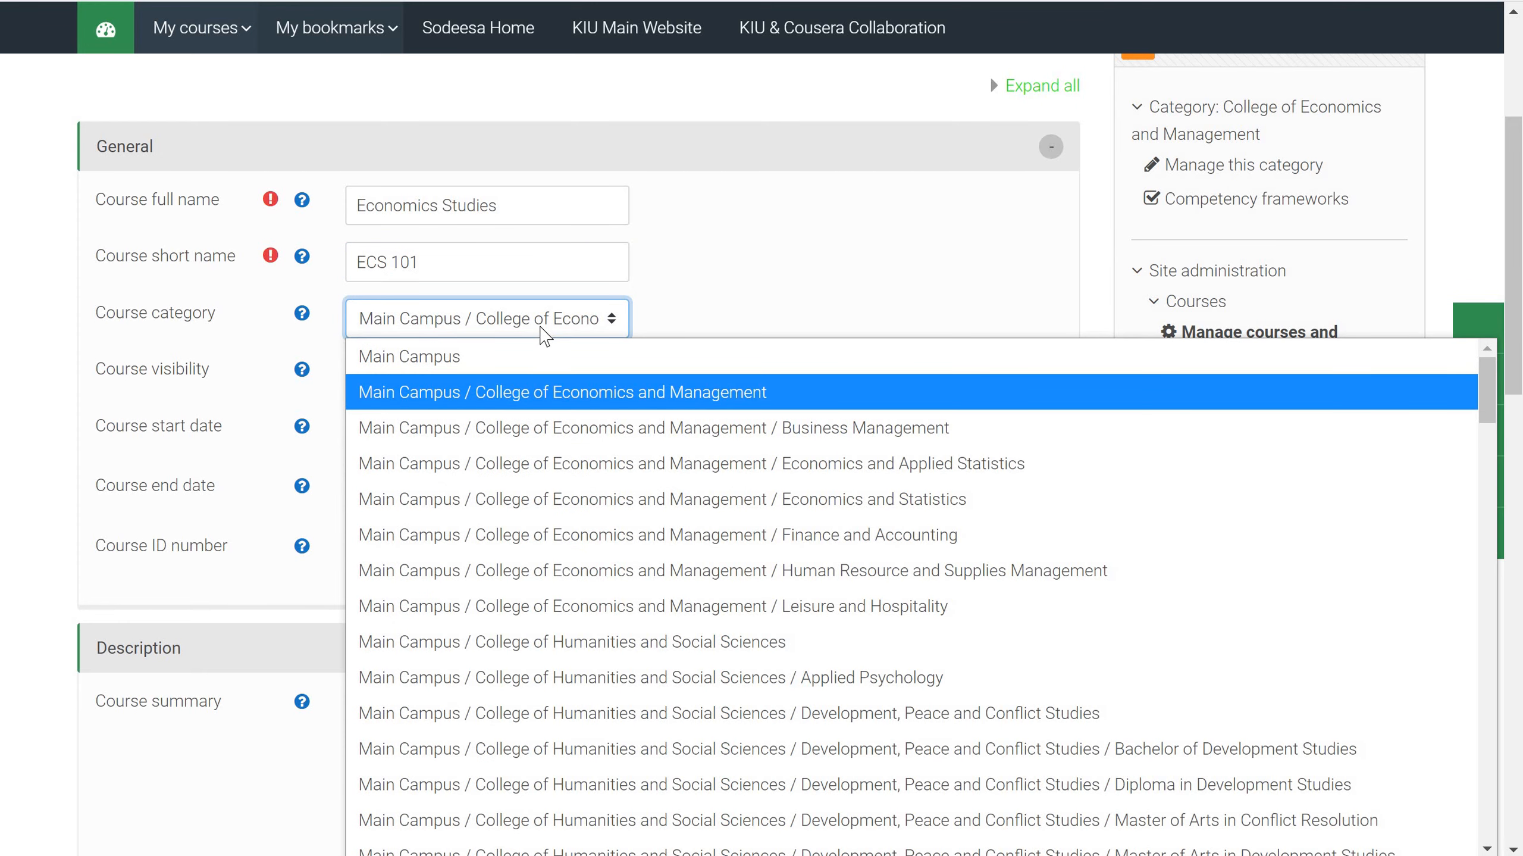
{"action": "left_click", "coordinate": [658, 325]}
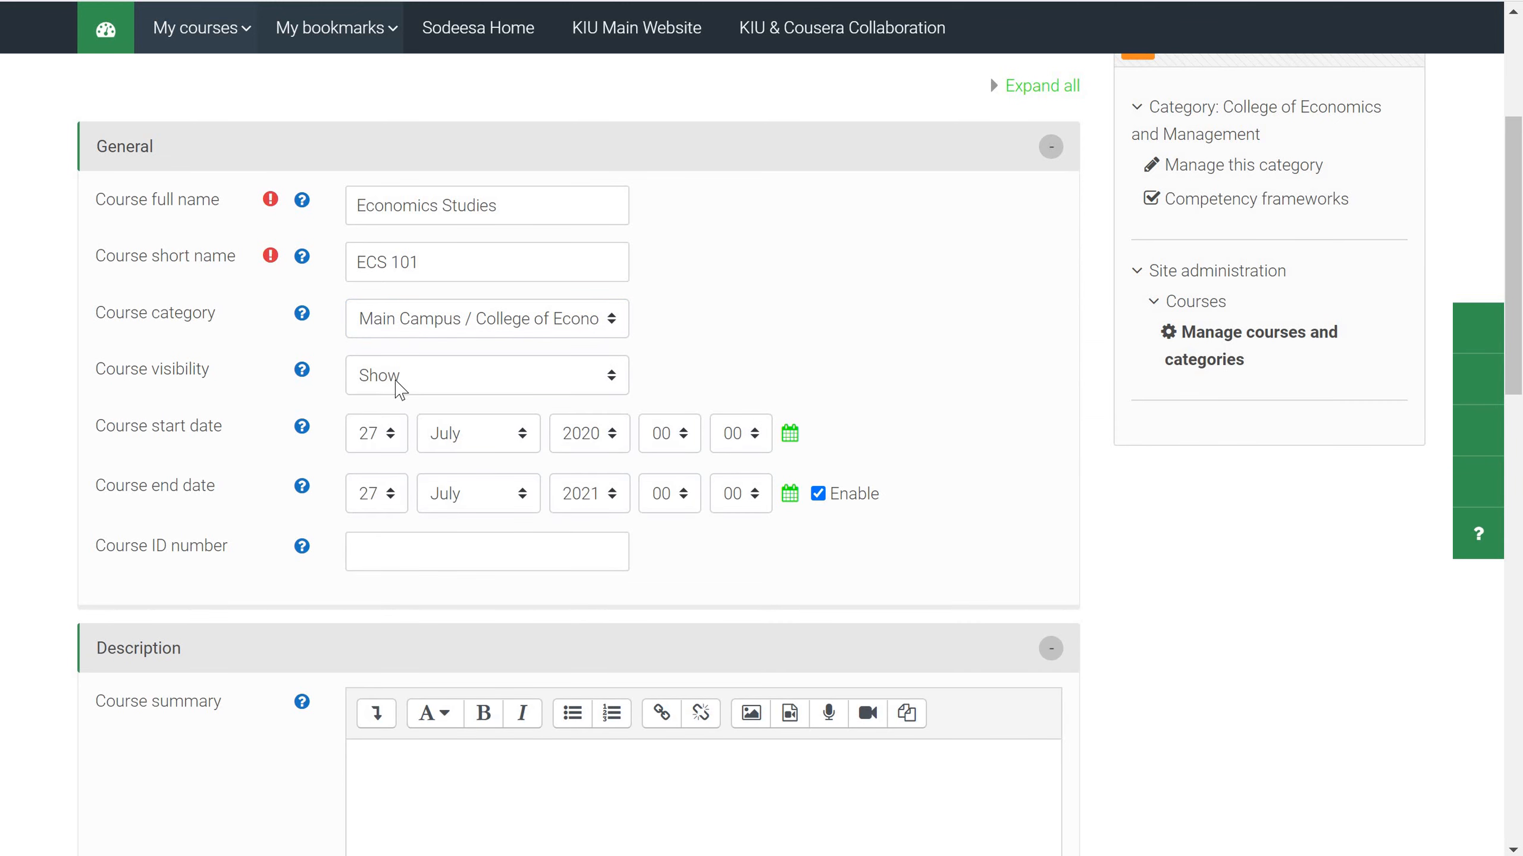
{"action": "left_click", "coordinate": [487, 381]}
{"action": "left_click", "coordinate": [584, 373]}
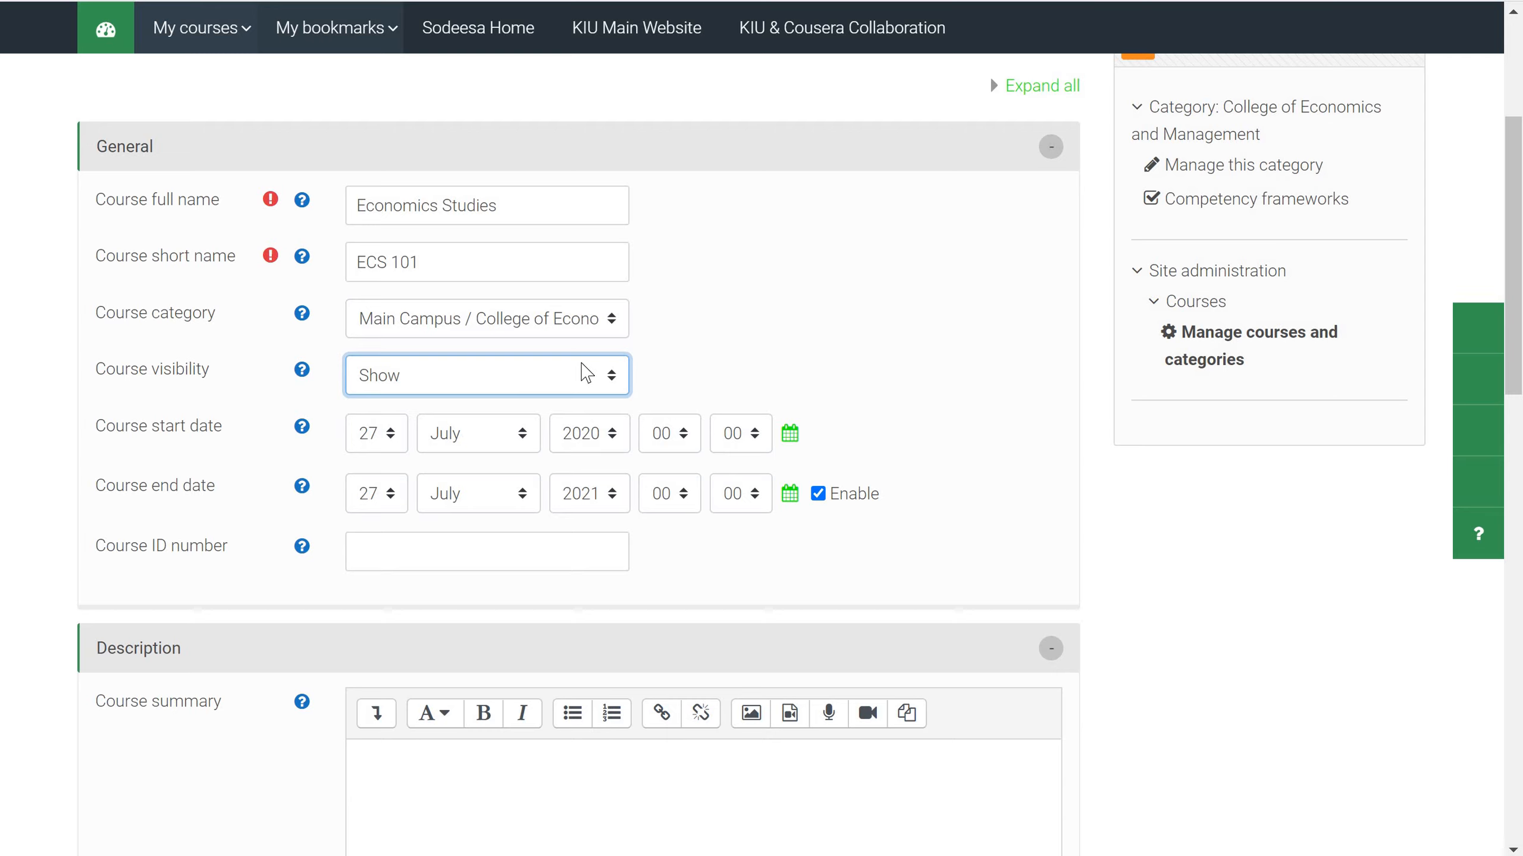
{"action": "left_click", "coordinate": [586, 373]}
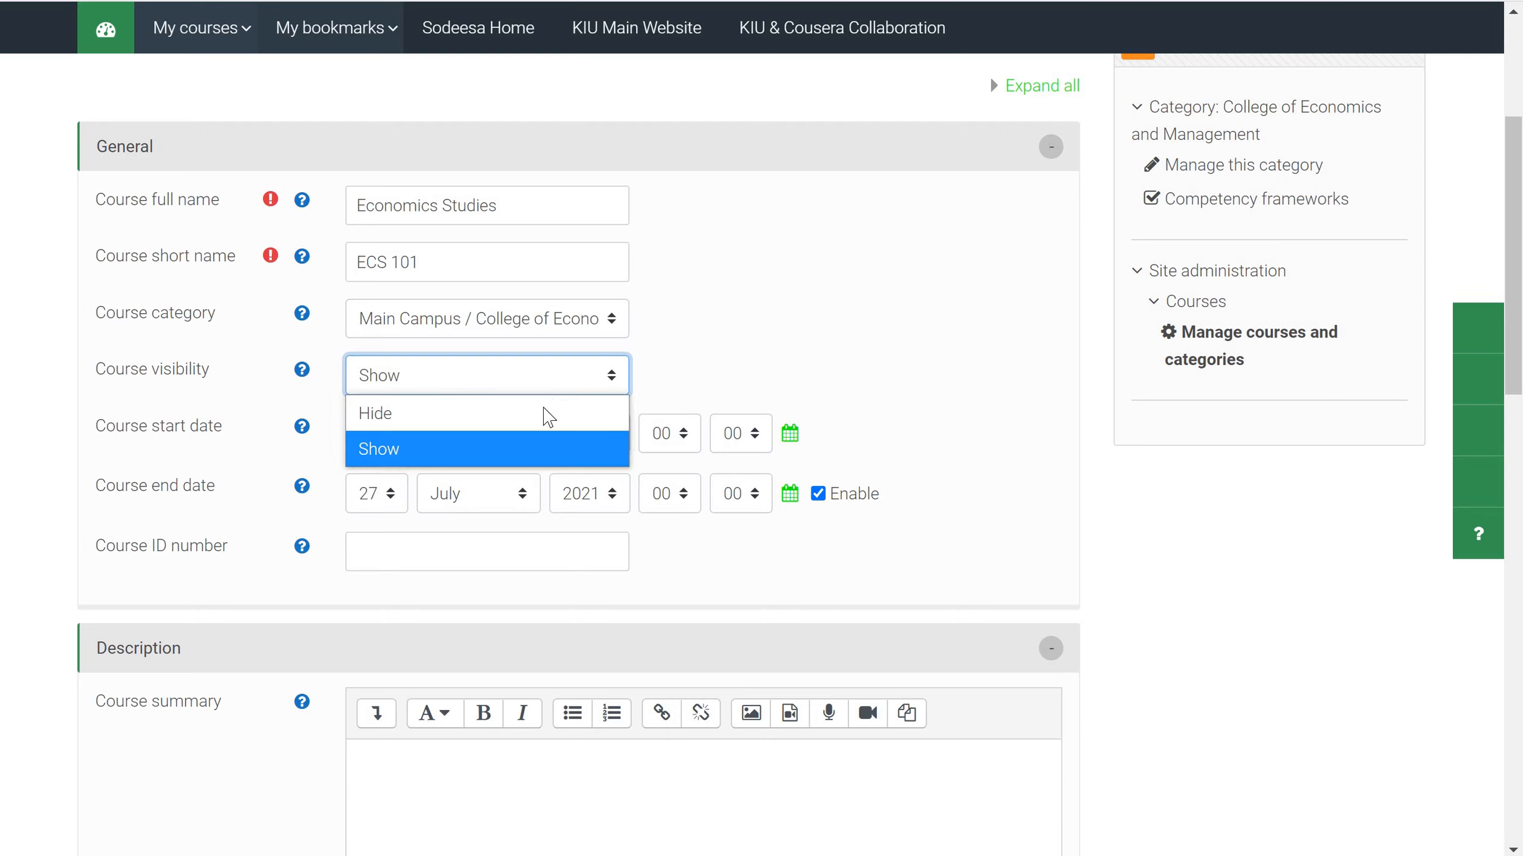
{"action": "left_click", "coordinate": [579, 383]}
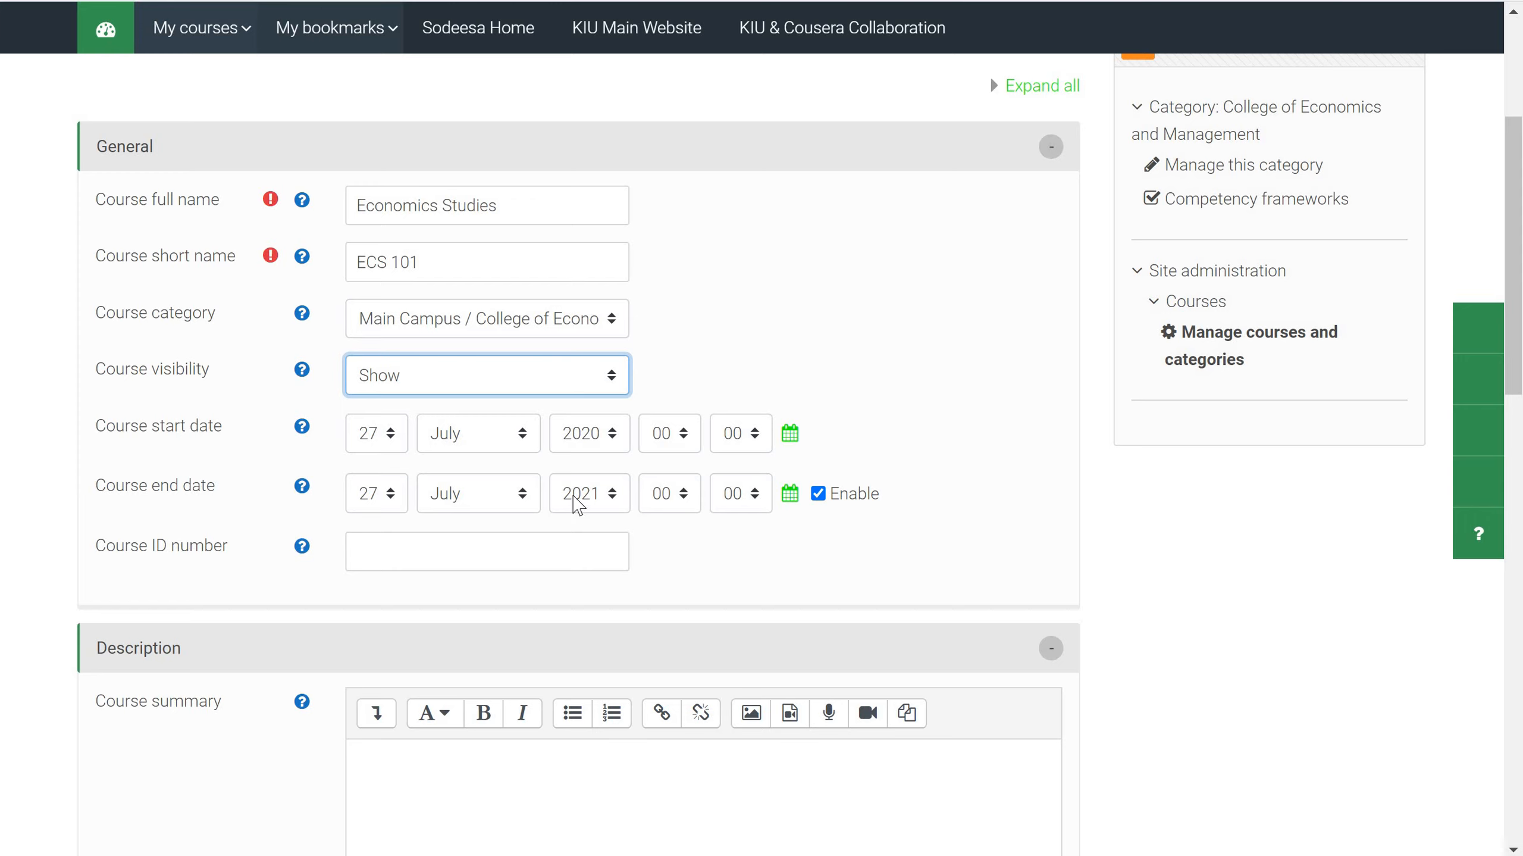
- Disable the course end date and start the course summary with the text "This is economics studies"
{"action": "left_click", "coordinate": [819, 495]}
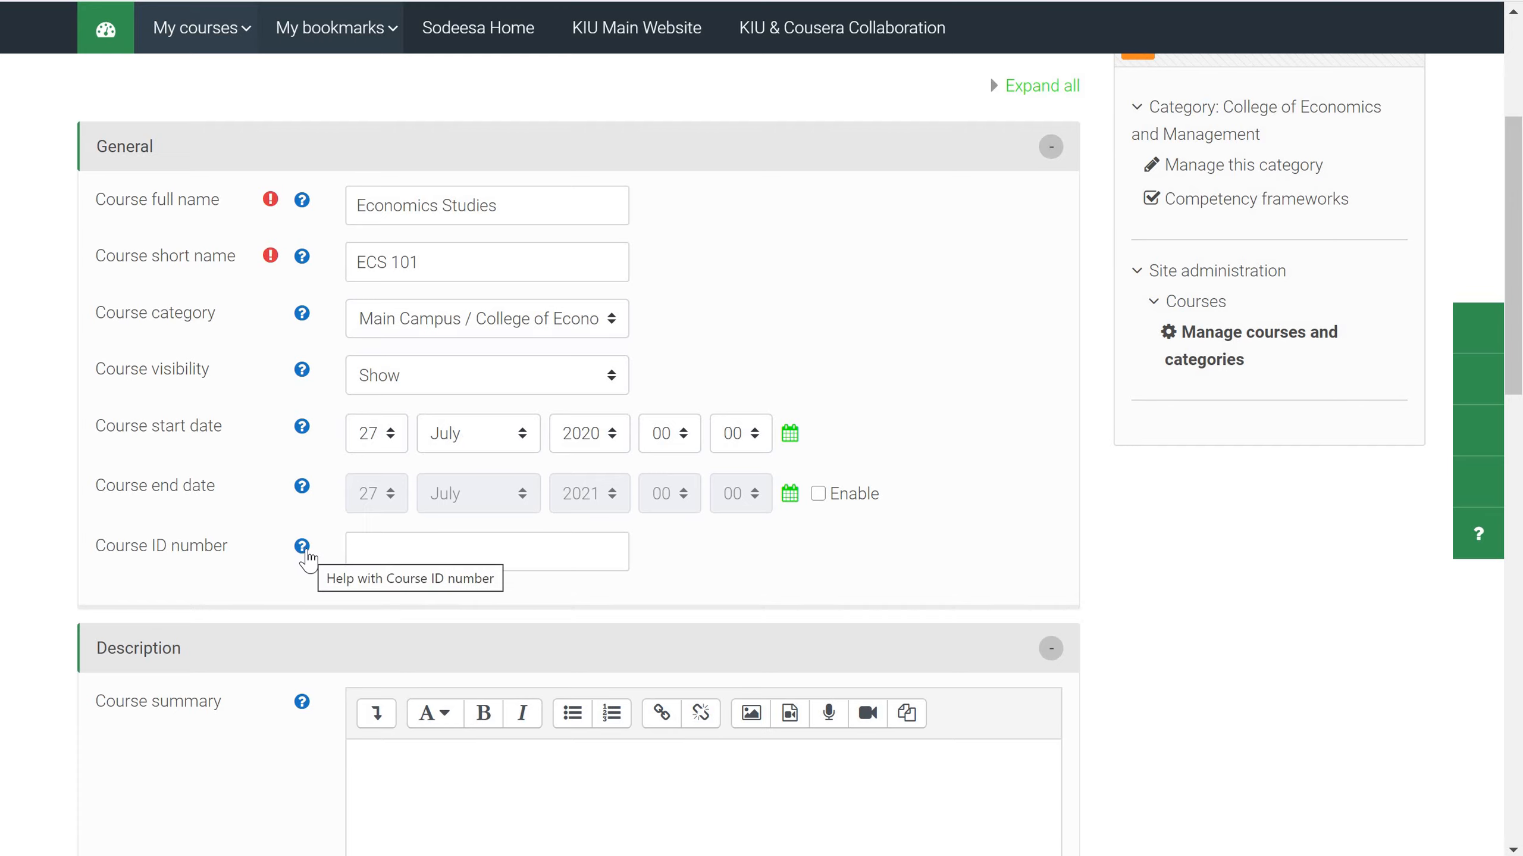
{"action": "scroll", "coordinate": [749, 537], "scroll_direction": "down", "scroll_amount": 3}
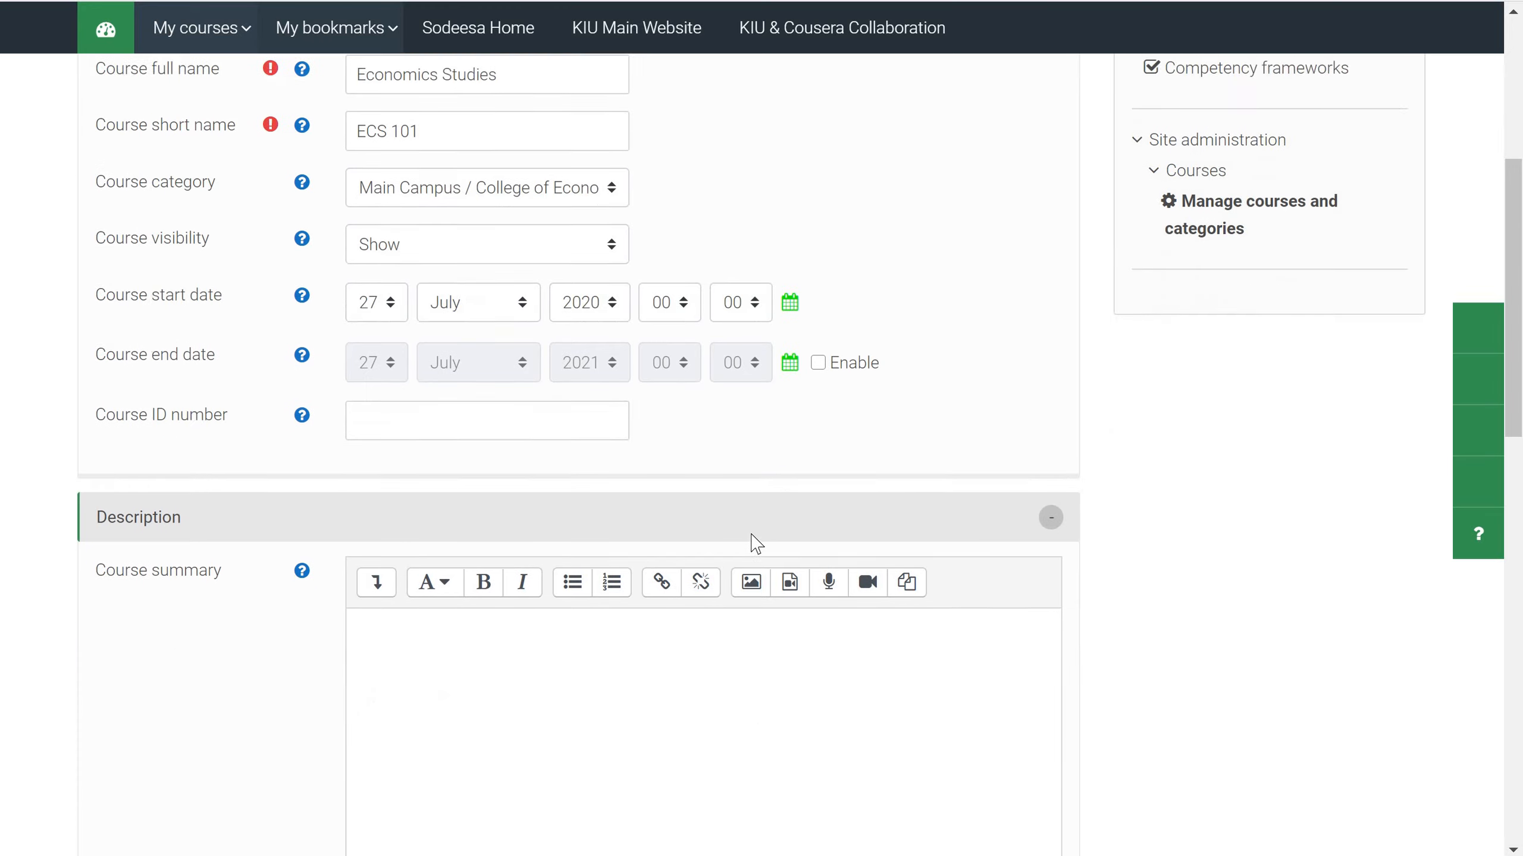
{"action": "scroll", "coordinate": [753, 533], "scroll_direction": "down", "scroll_amount": 2}
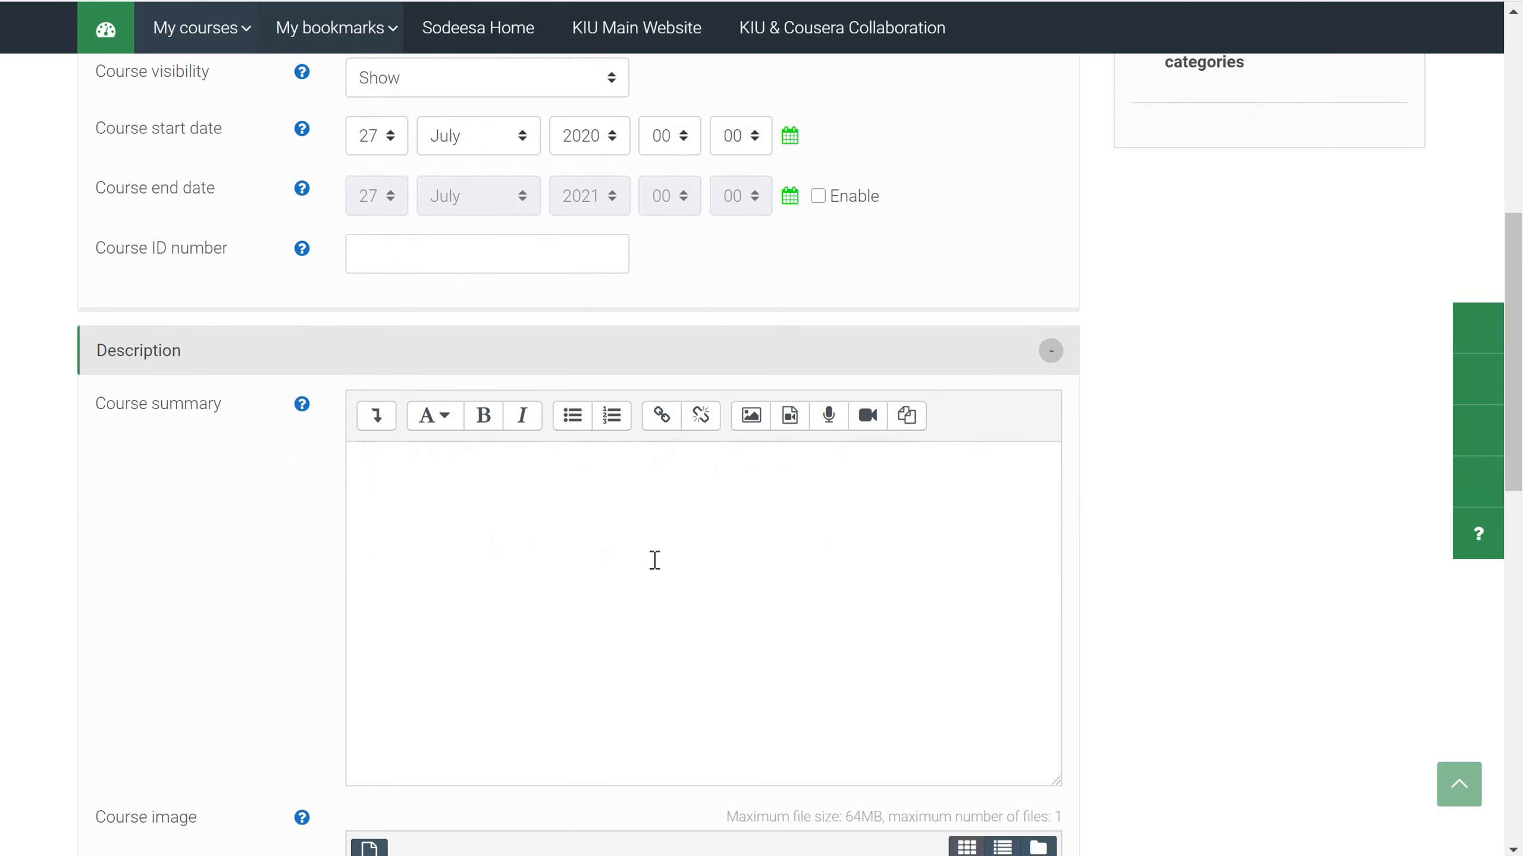
{"action": "left_click", "coordinate": [610, 508]}
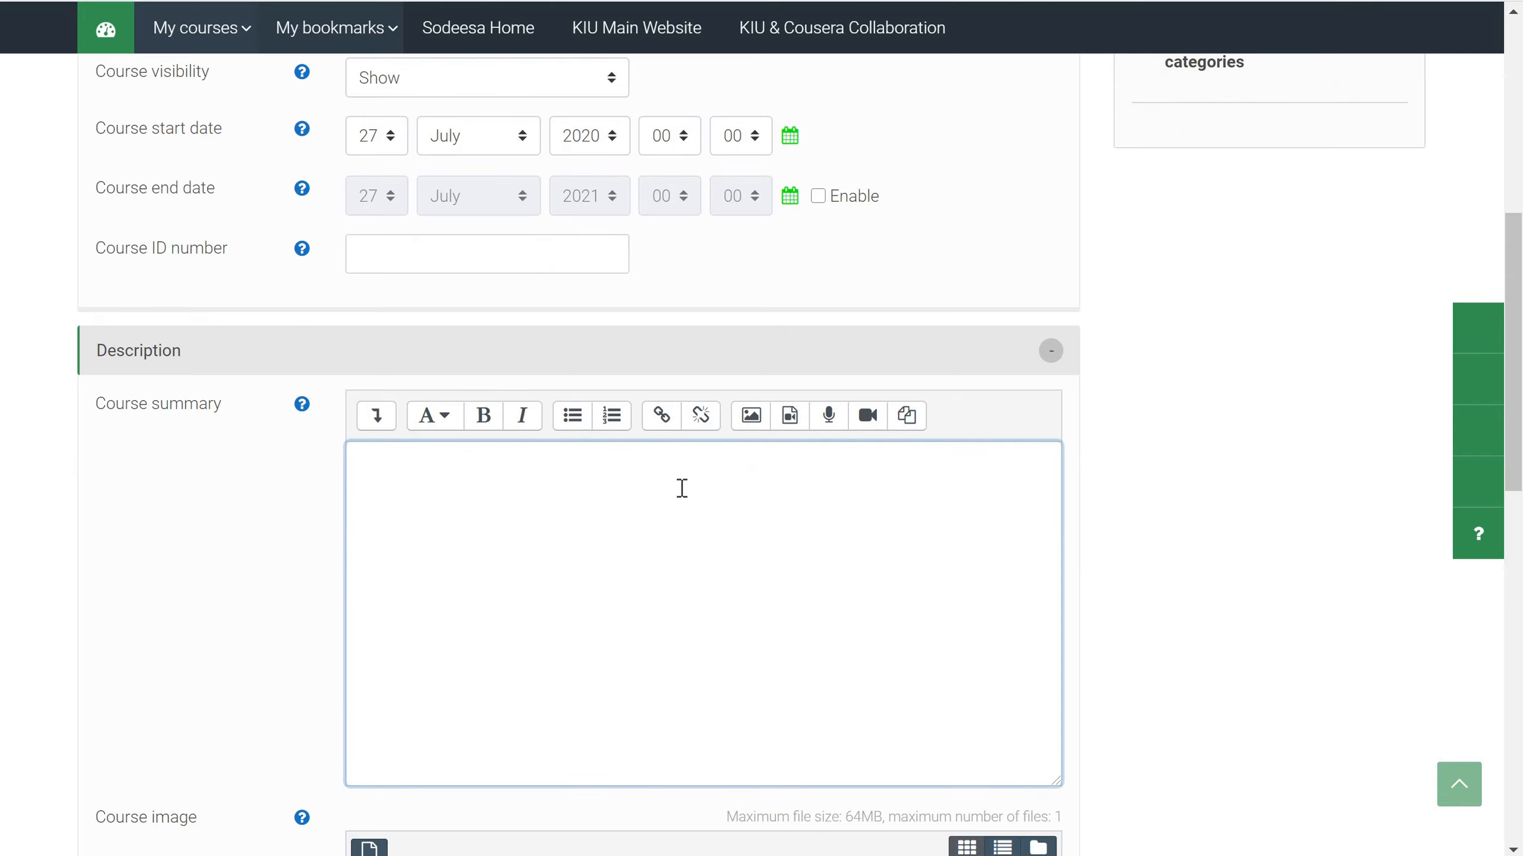
{"action": "scroll", "coordinate": [682, 487], "scroll_direction": "down", "scroll_amount": 2}
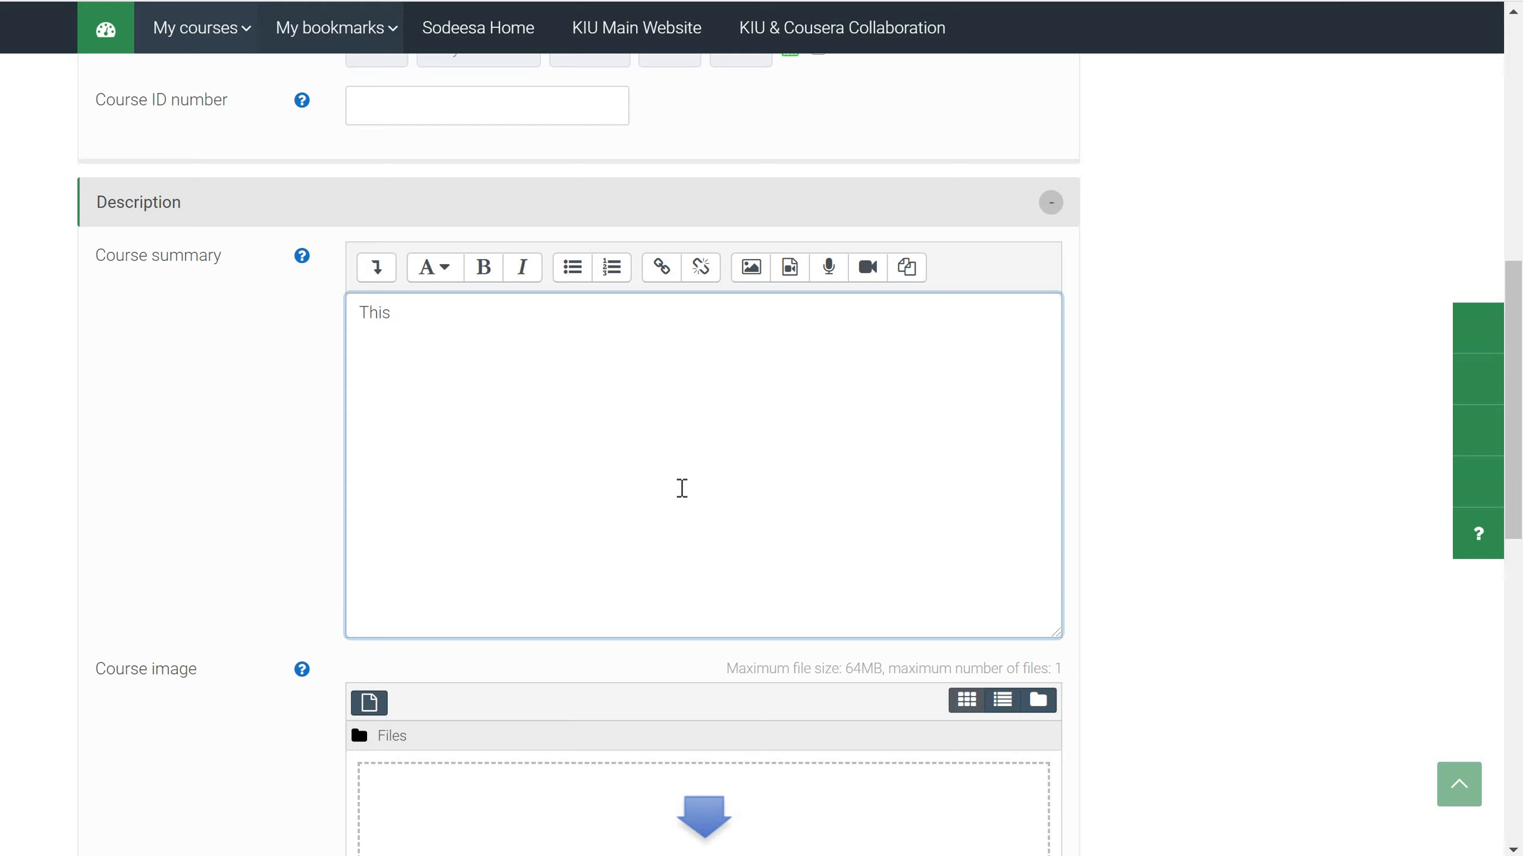
{"action": "type", "text": "is ec"}
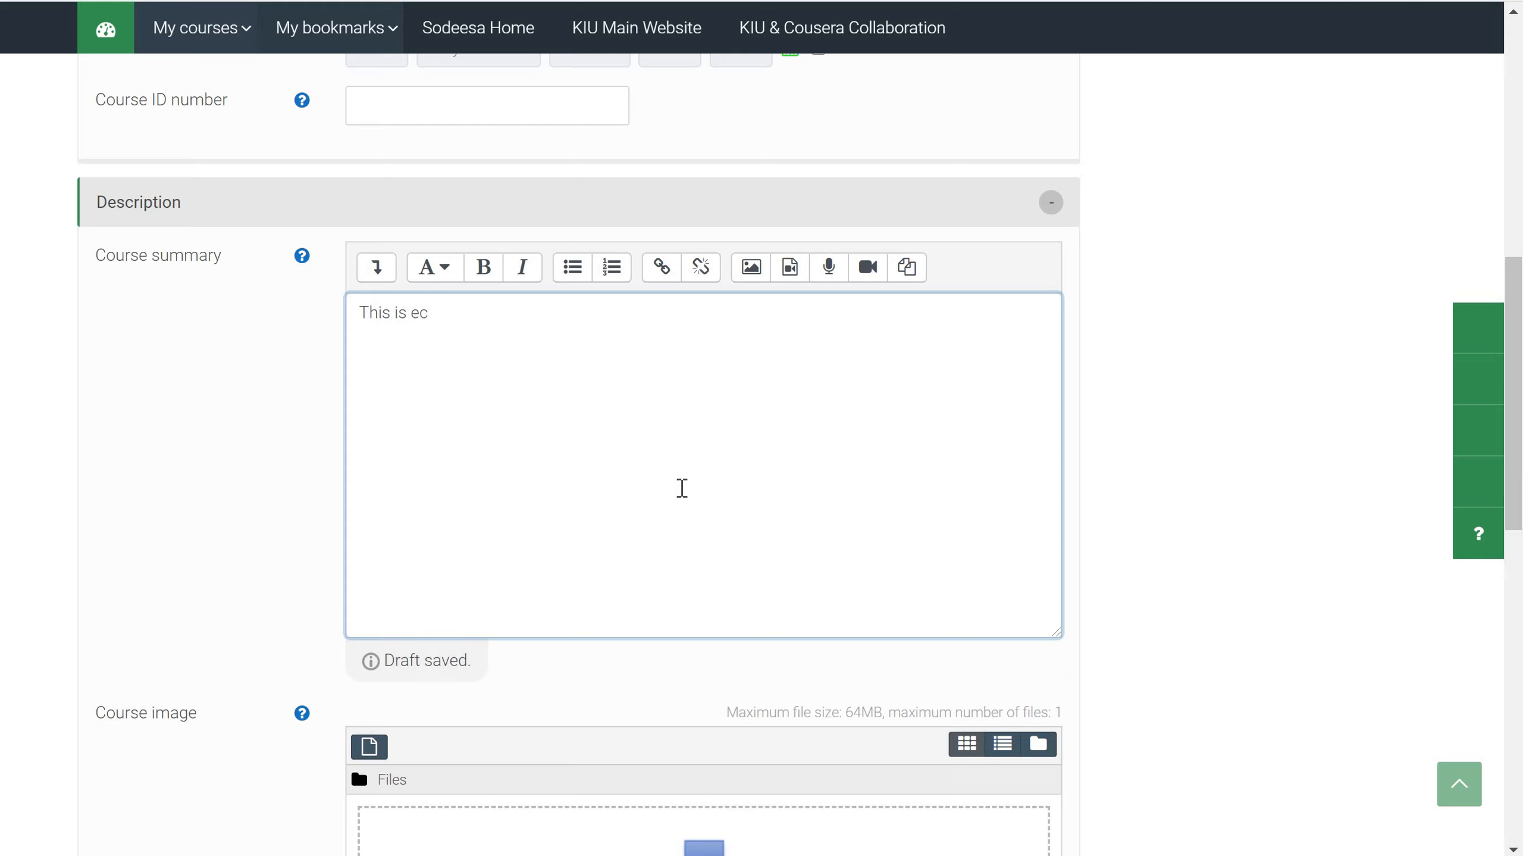
{"action": "type", "text": "onomics "}
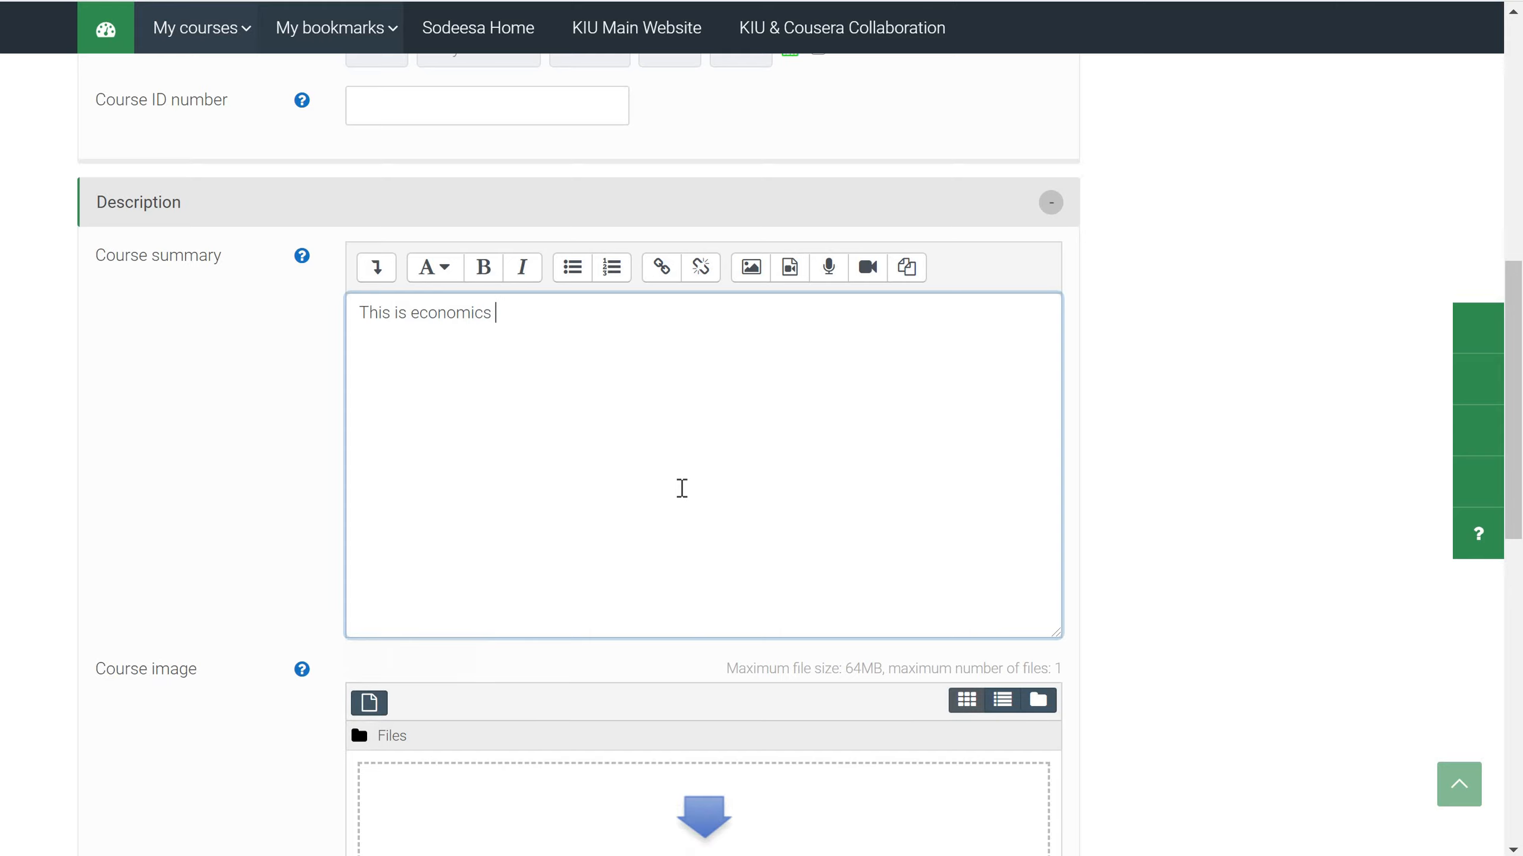
{"action": "type", "text": "studies"}
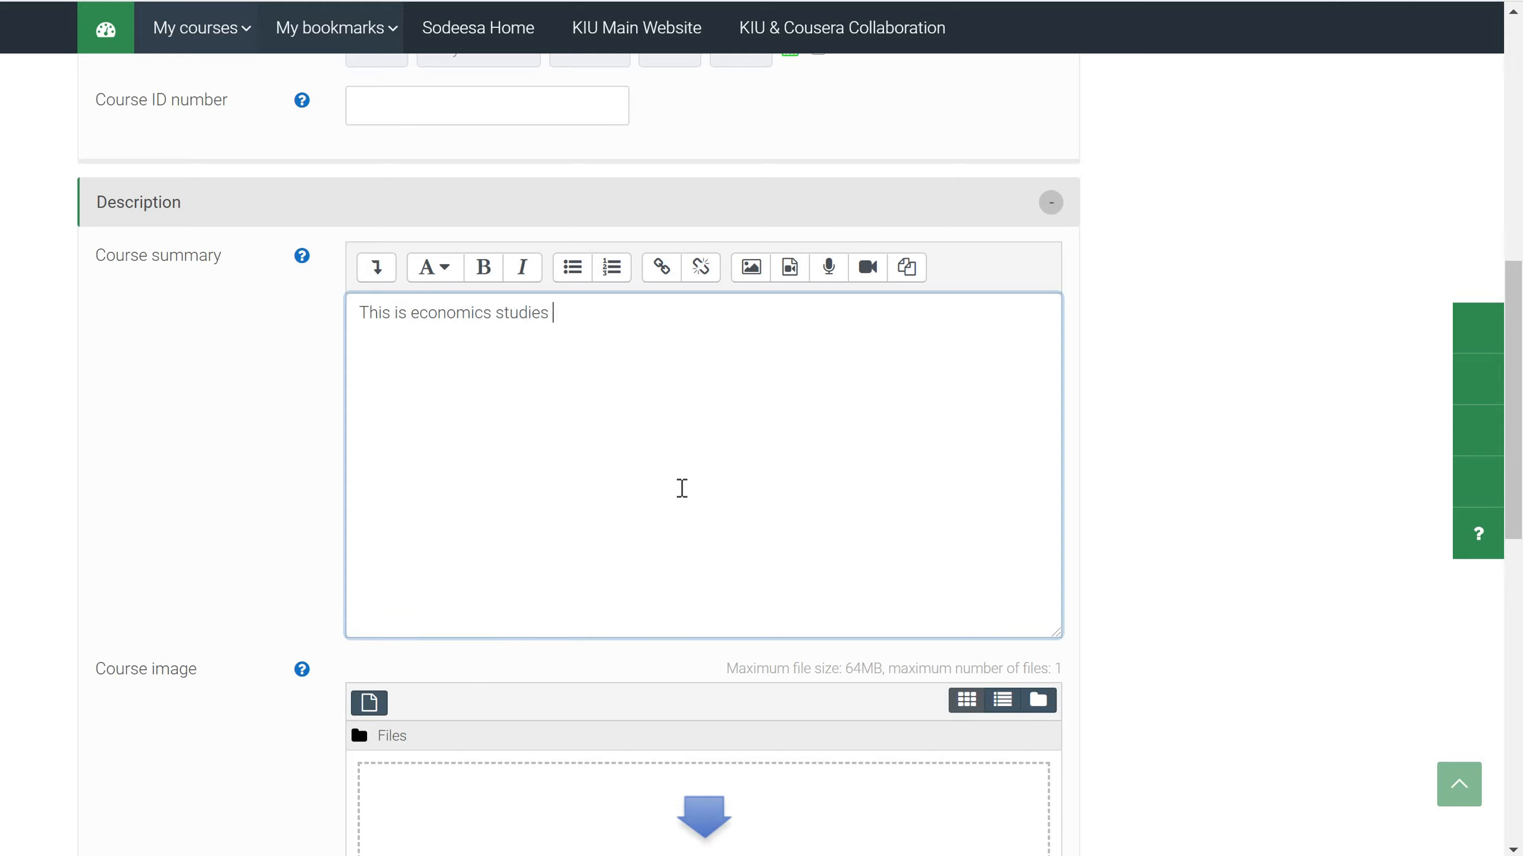
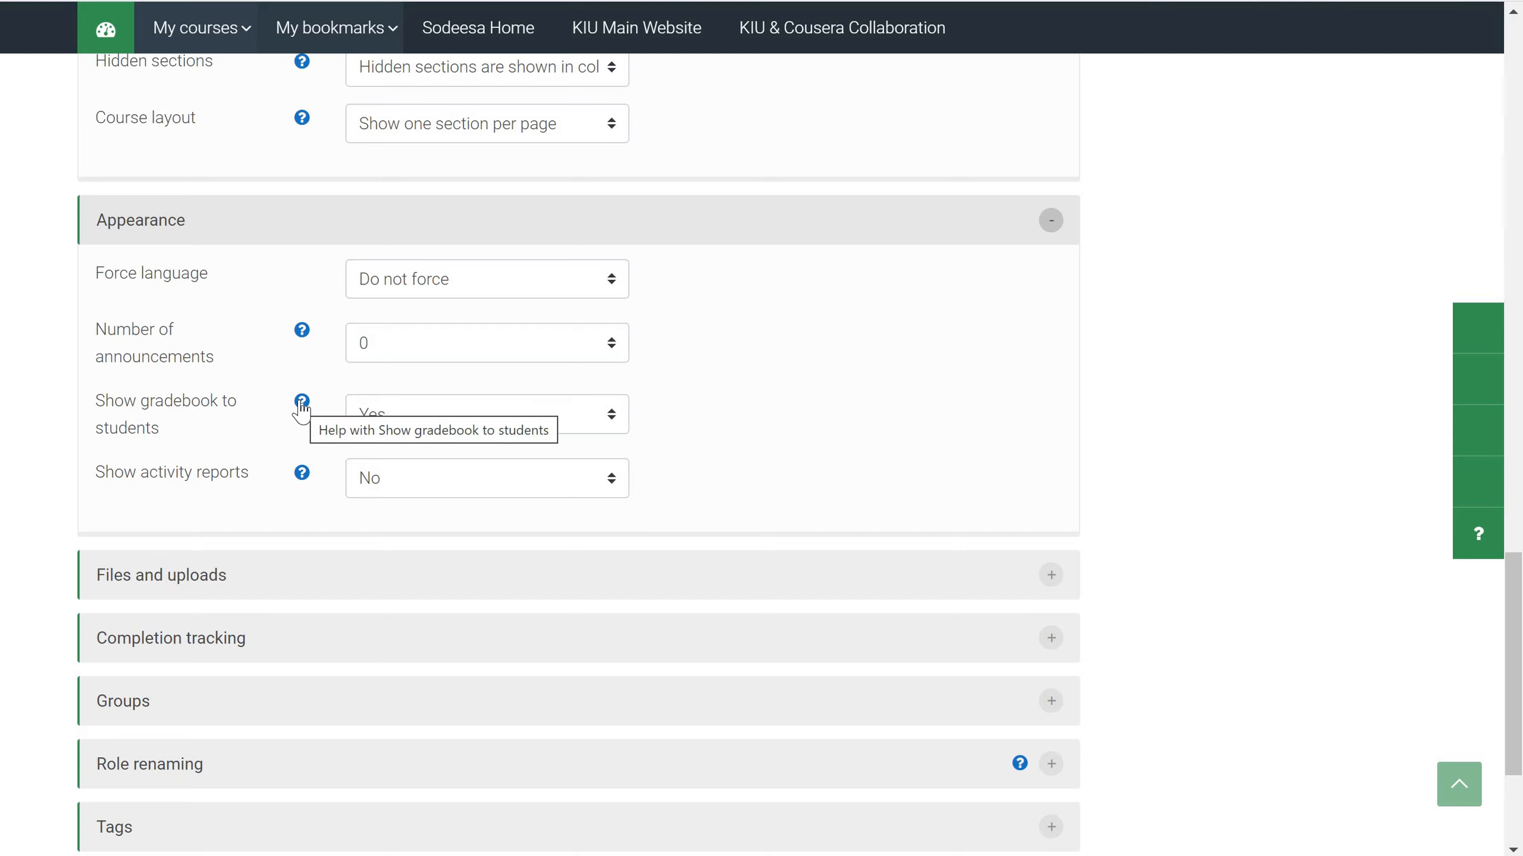
- Read the help for the Show gradebook to students setting and check its available options
{"action": "left_click", "coordinate": [301, 403]}
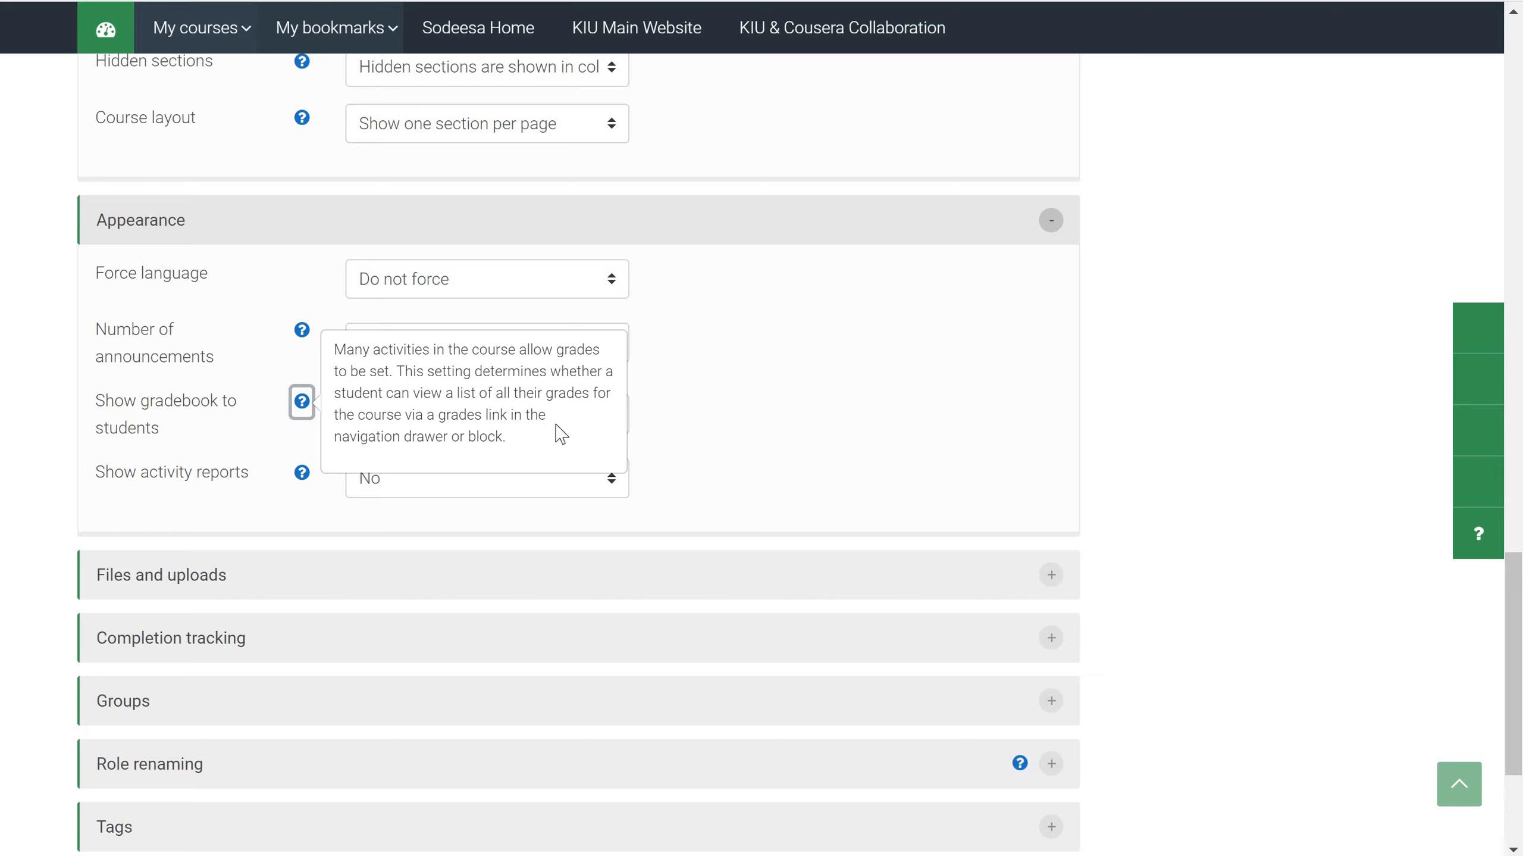
{"action": "left_click", "coordinate": [685, 369]}
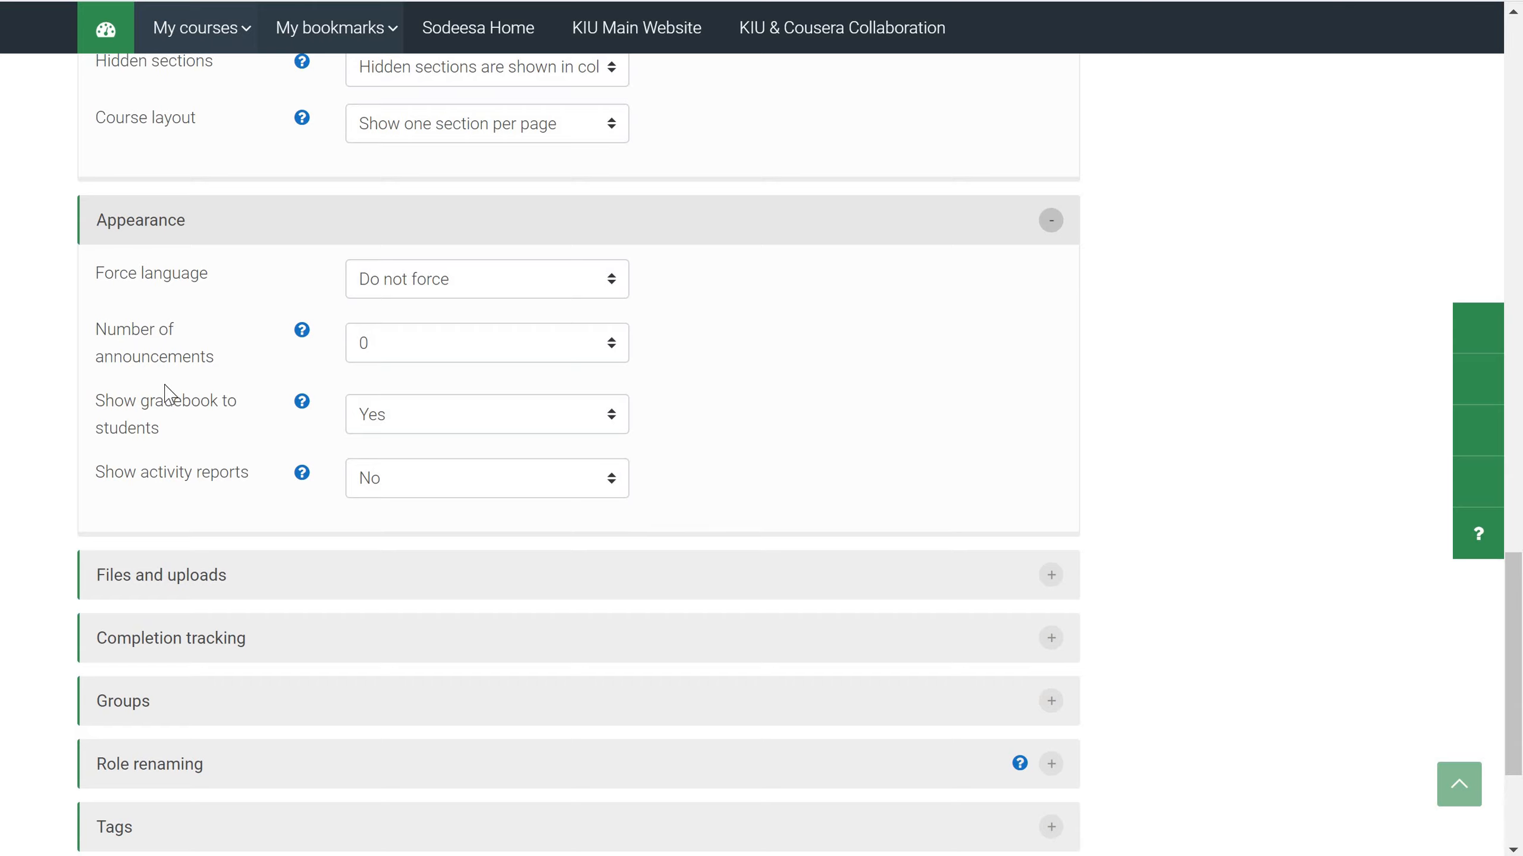
{"action": "left_click", "coordinate": [461, 417]}
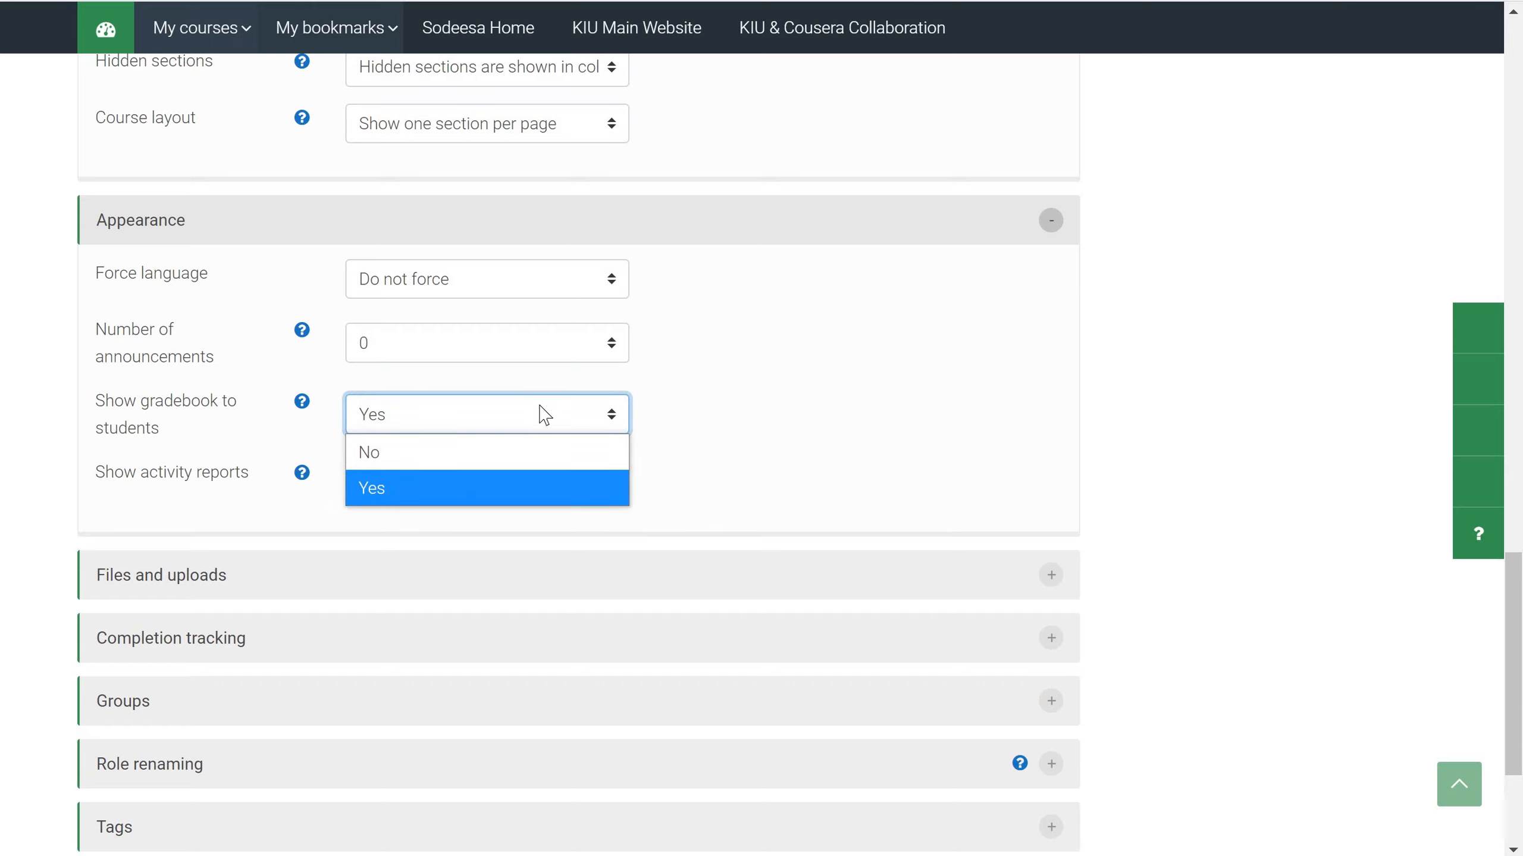
{"action": "left_click", "coordinate": [750, 393]}
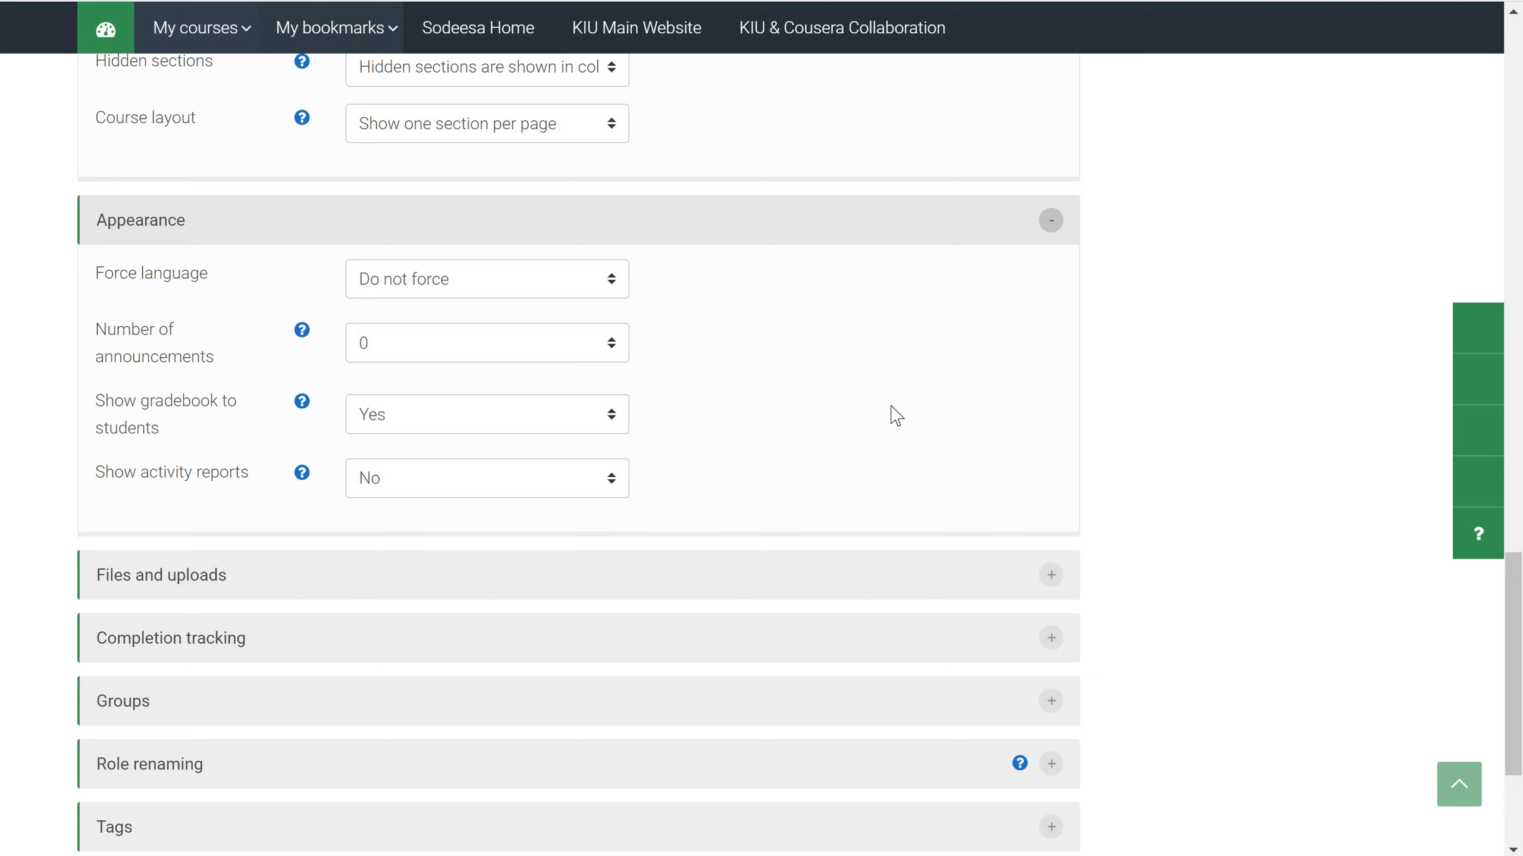
- Expand the Files and uploads section and check the maximum upload size setting
{"action": "left_click", "coordinate": [1037, 585]}
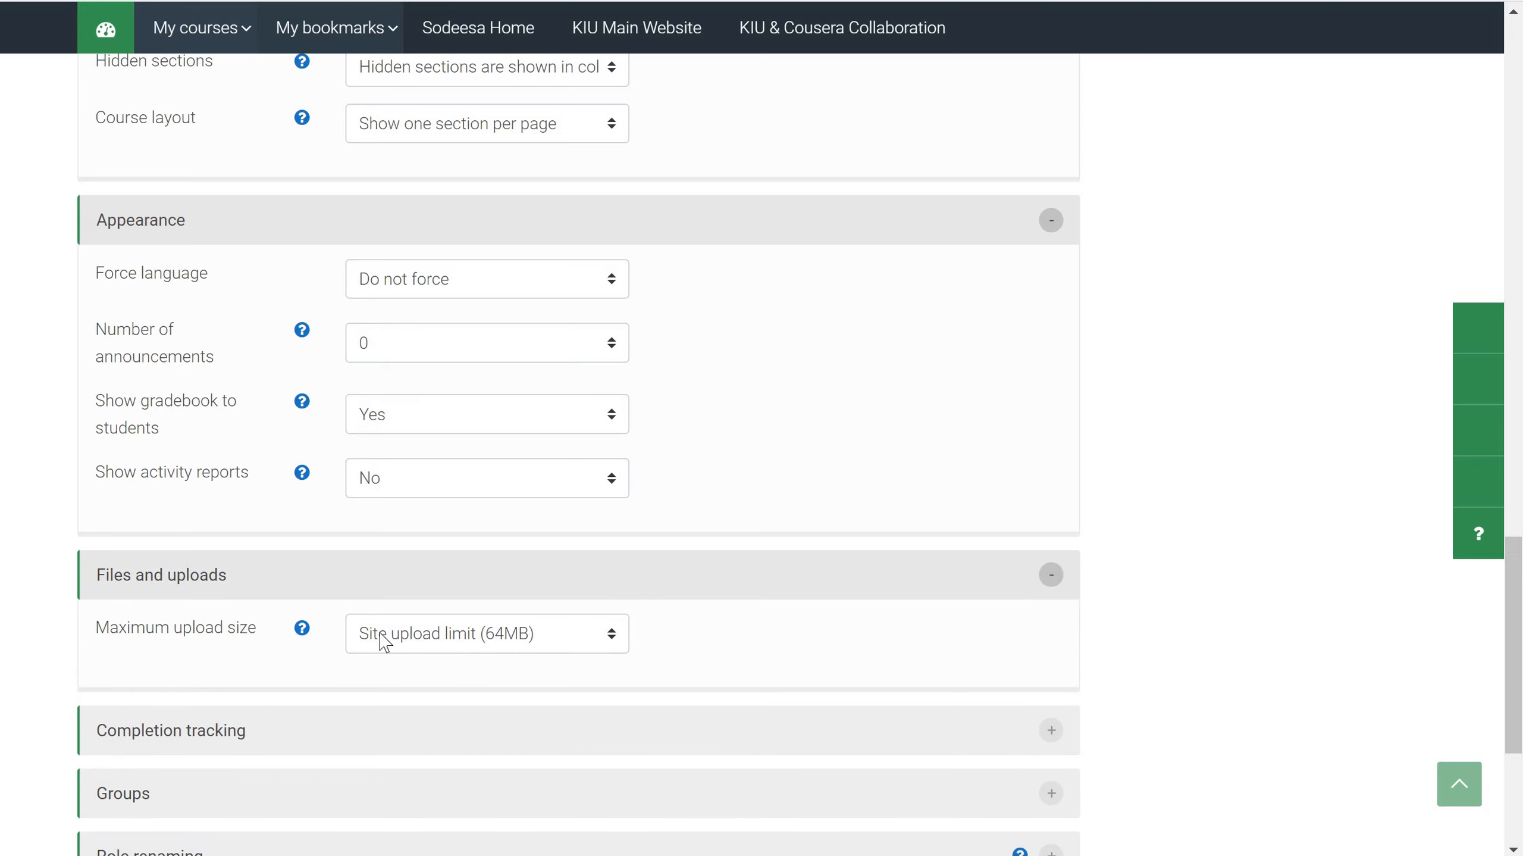
{"action": "left_click", "coordinate": [556, 636]}
{"action": "left_click", "coordinate": [557, 636]}
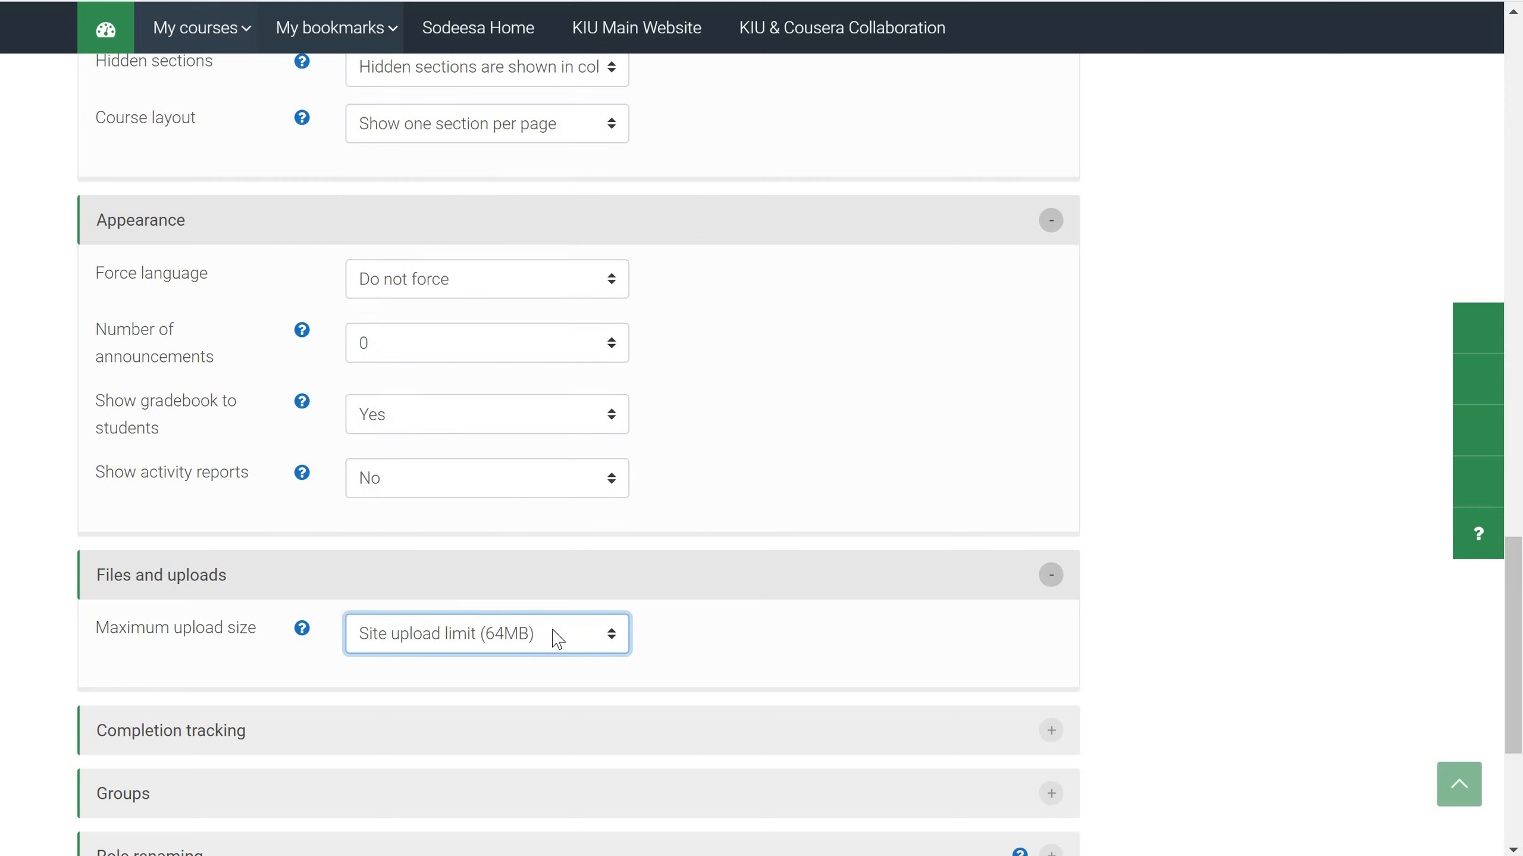
- Expand the Completion tracking section and check the options for enabling completion tracking
{"action": "scroll", "coordinate": [881, 484], "scroll_direction": "down", "scroll_amount": 5}
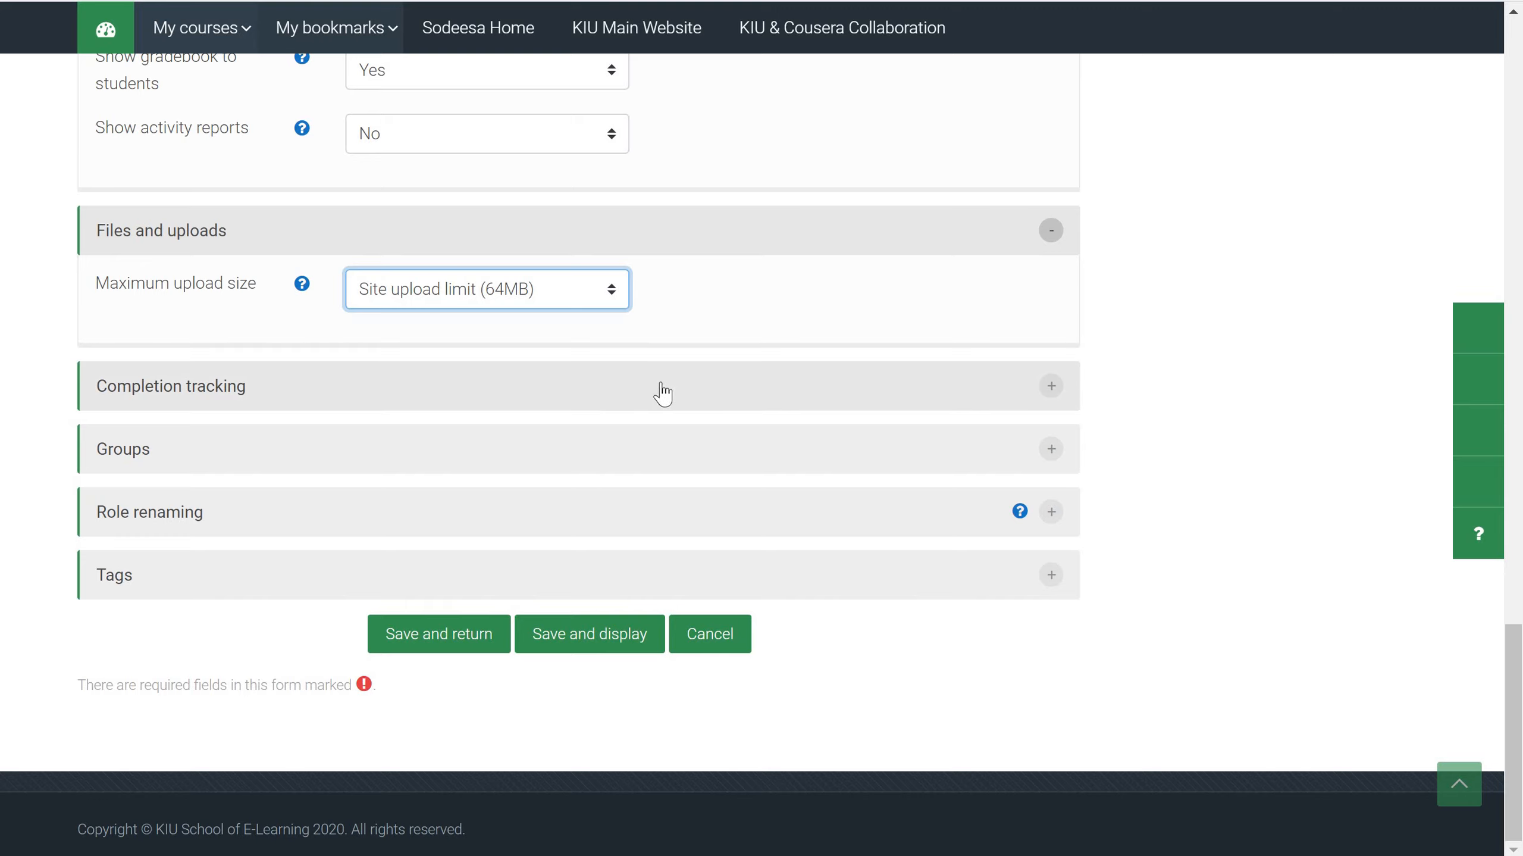
{"action": "left_click", "coordinate": [1049, 405]}
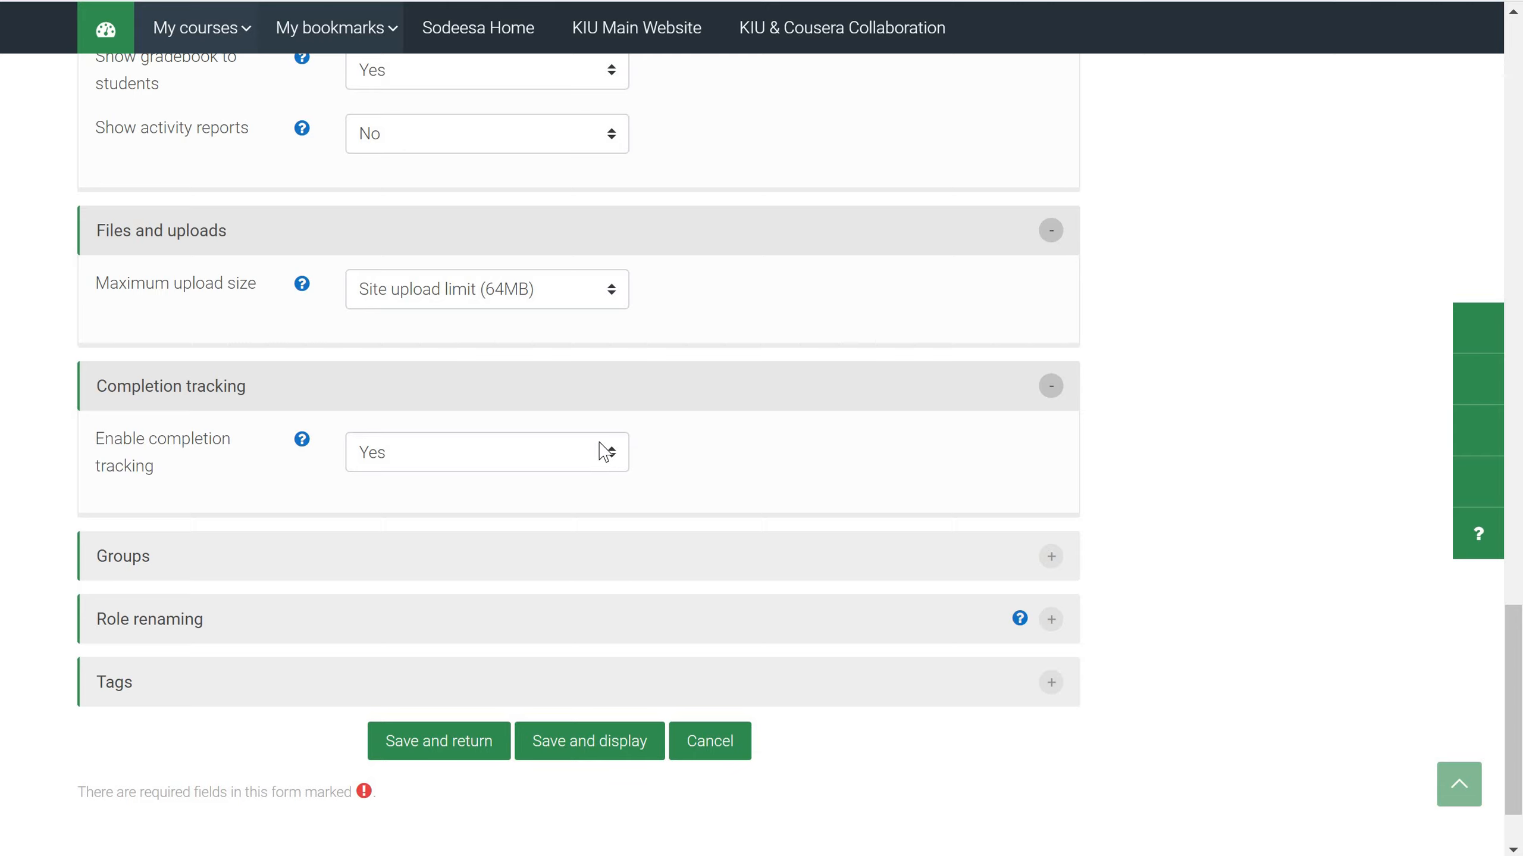
{"action": "left_click", "coordinate": [611, 453]}
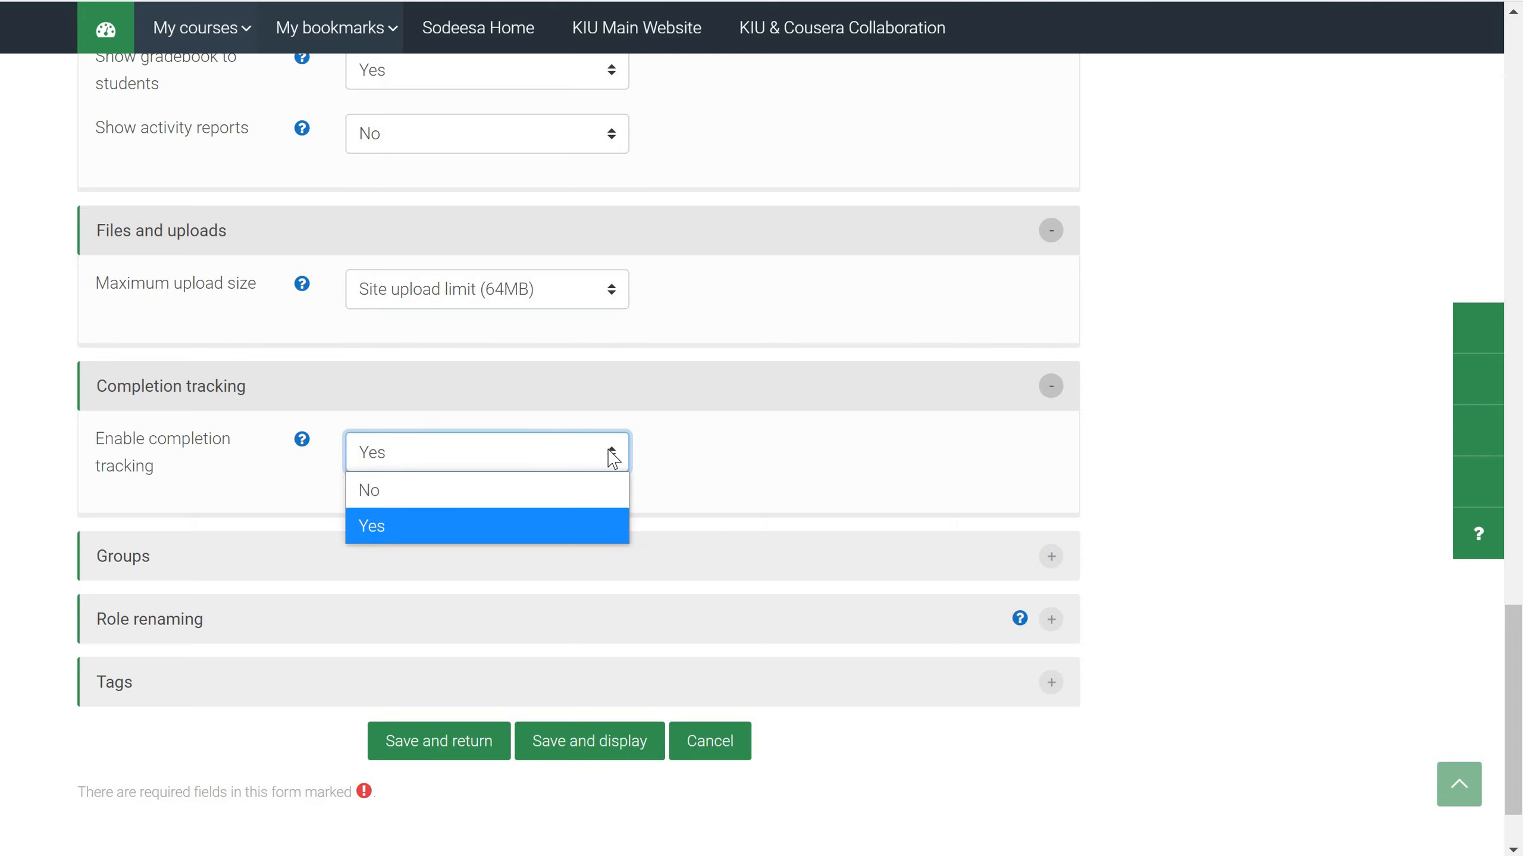
{"action": "left_click", "coordinate": [677, 432]}
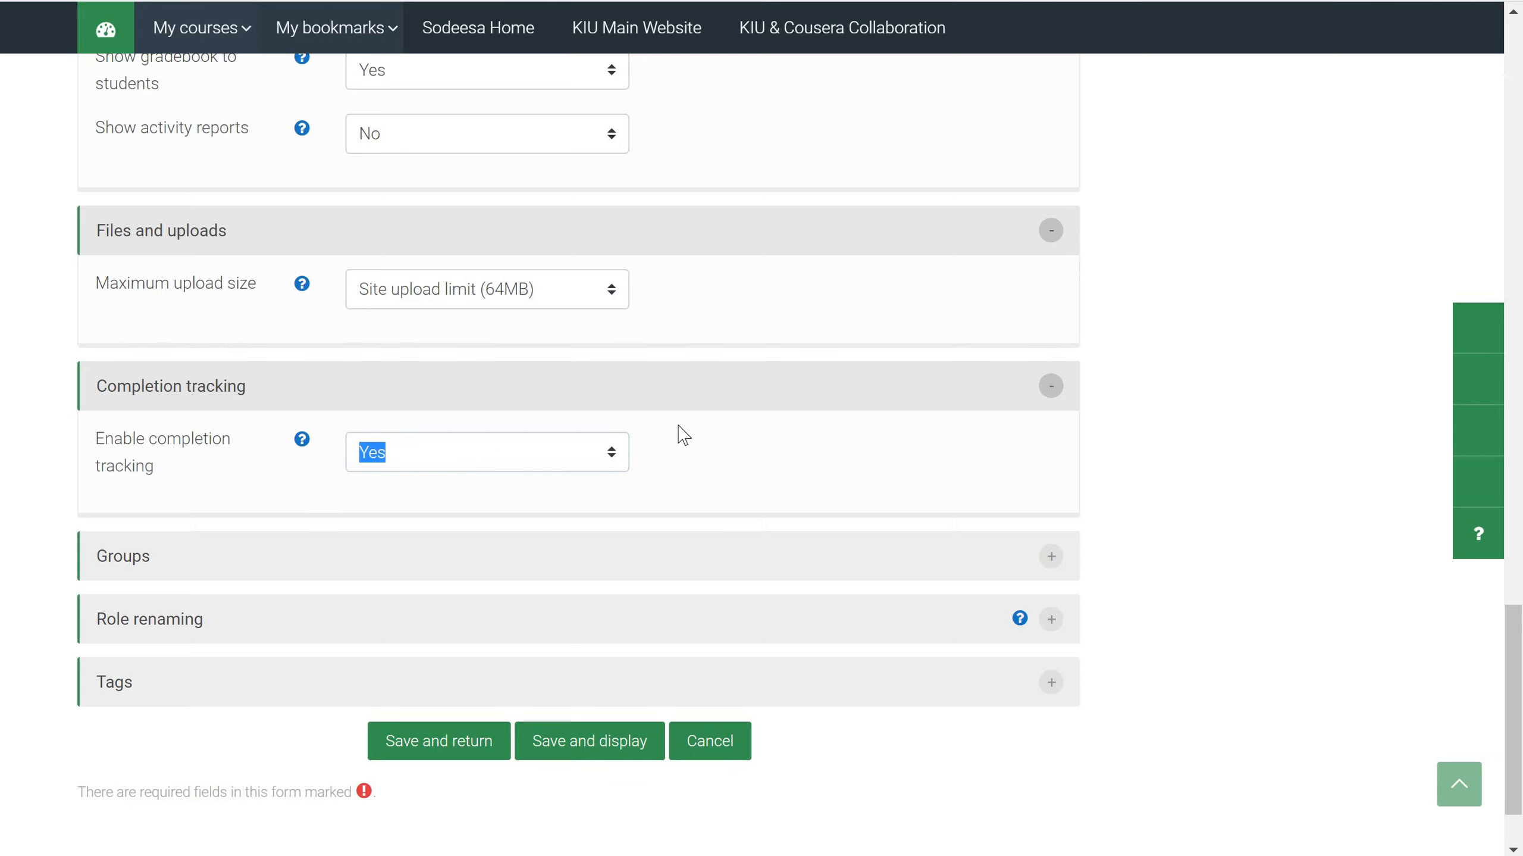
- Expand the Groups section and read the help for the group mode setting
{"action": "left_click", "coordinate": [1052, 557]}
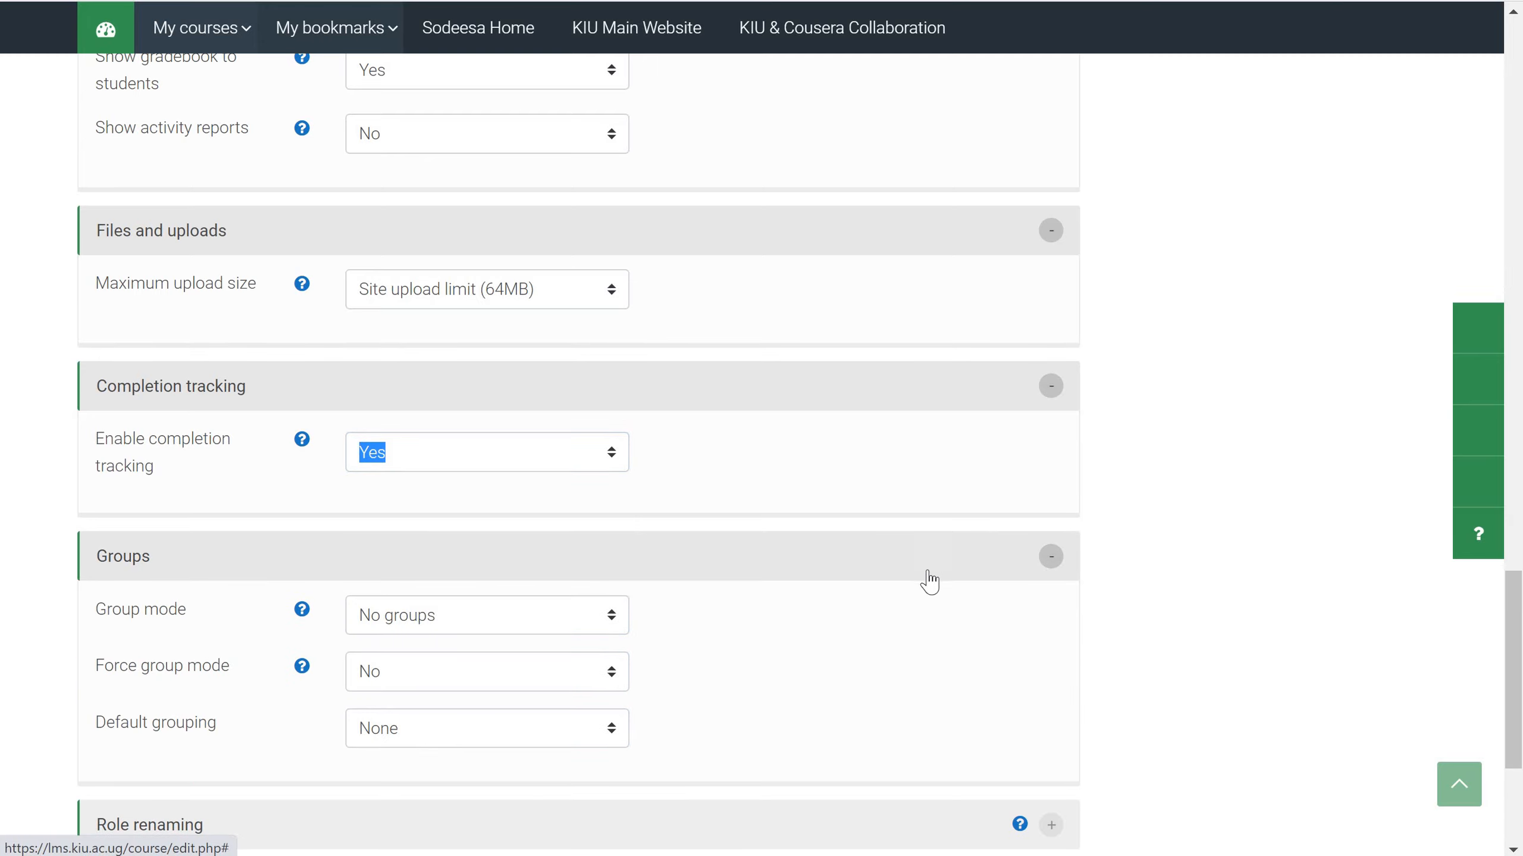
{"action": "scroll", "coordinate": [879, 580], "scroll_direction": "down", "scroll_amount": 2}
{"action": "scroll", "coordinate": [880, 580], "scroll_direction": "down", "scroll_amount": 2}
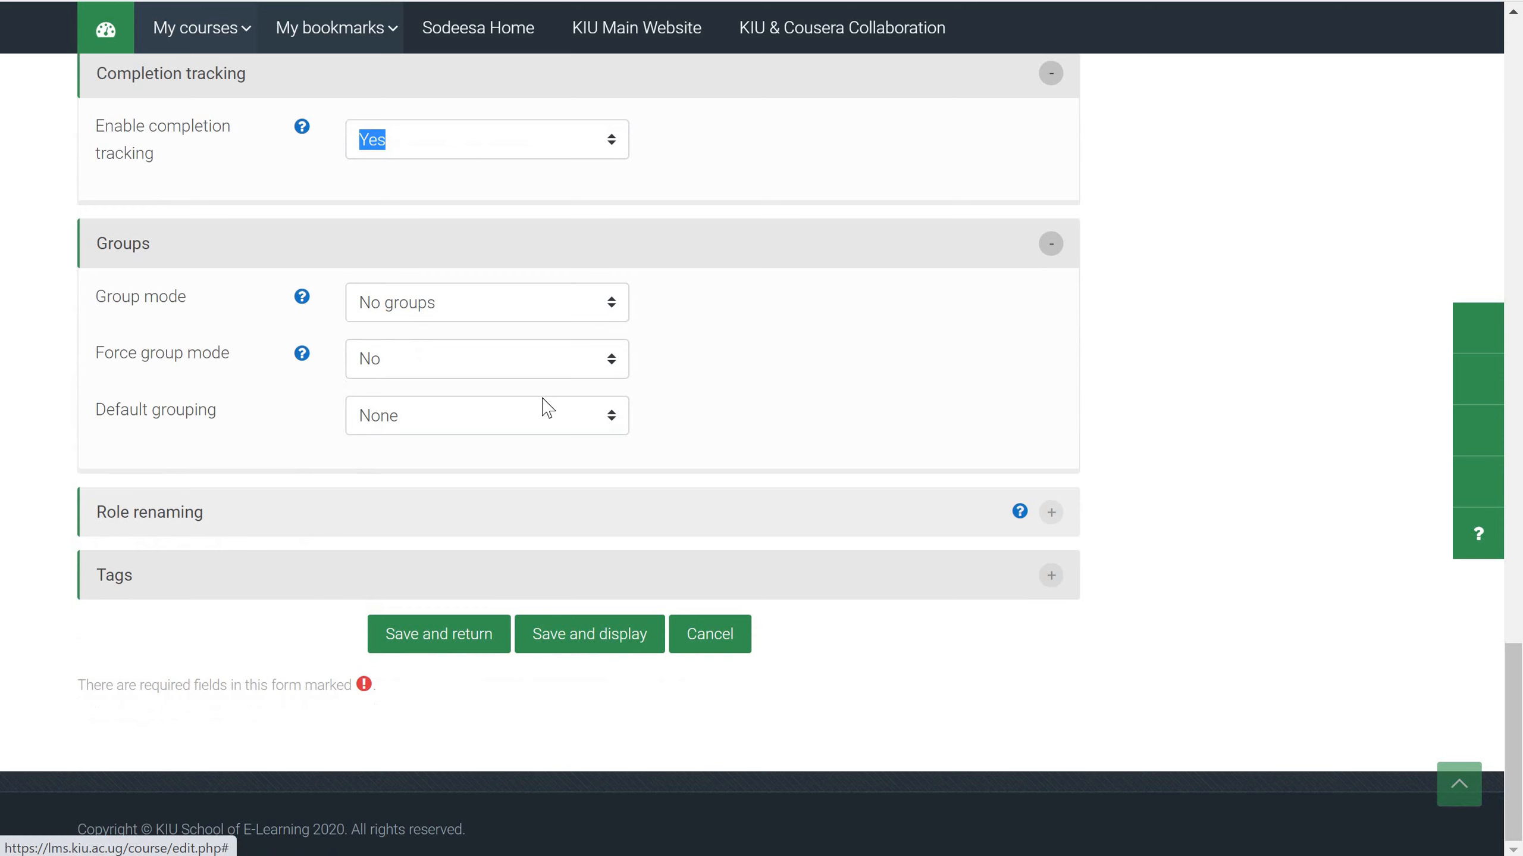
{"action": "left_click", "coordinate": [301, 297]}
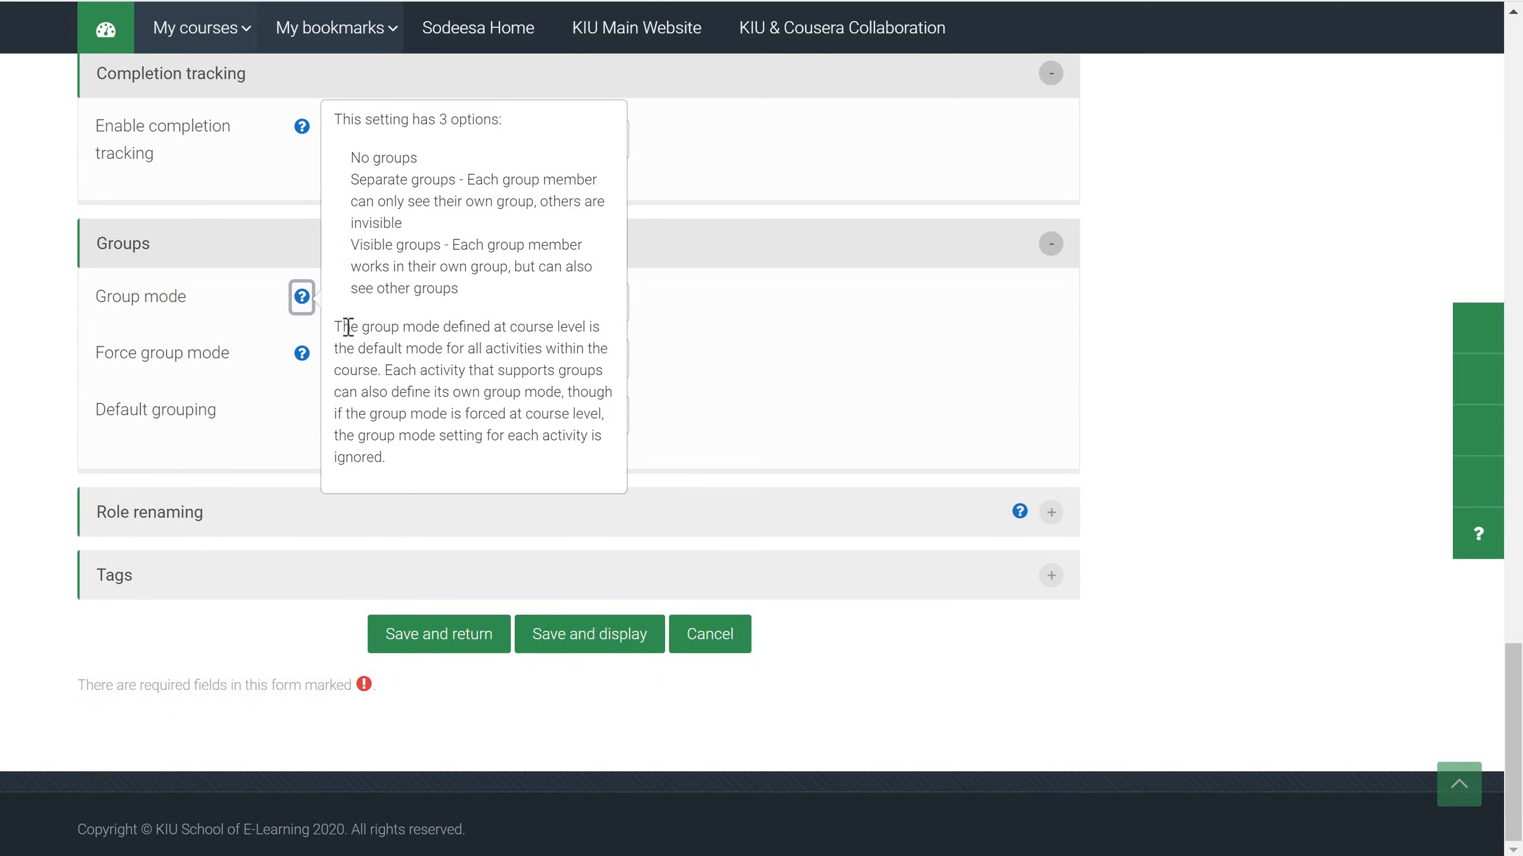
{"action": "left_click", "coordinate": [991, 354]}
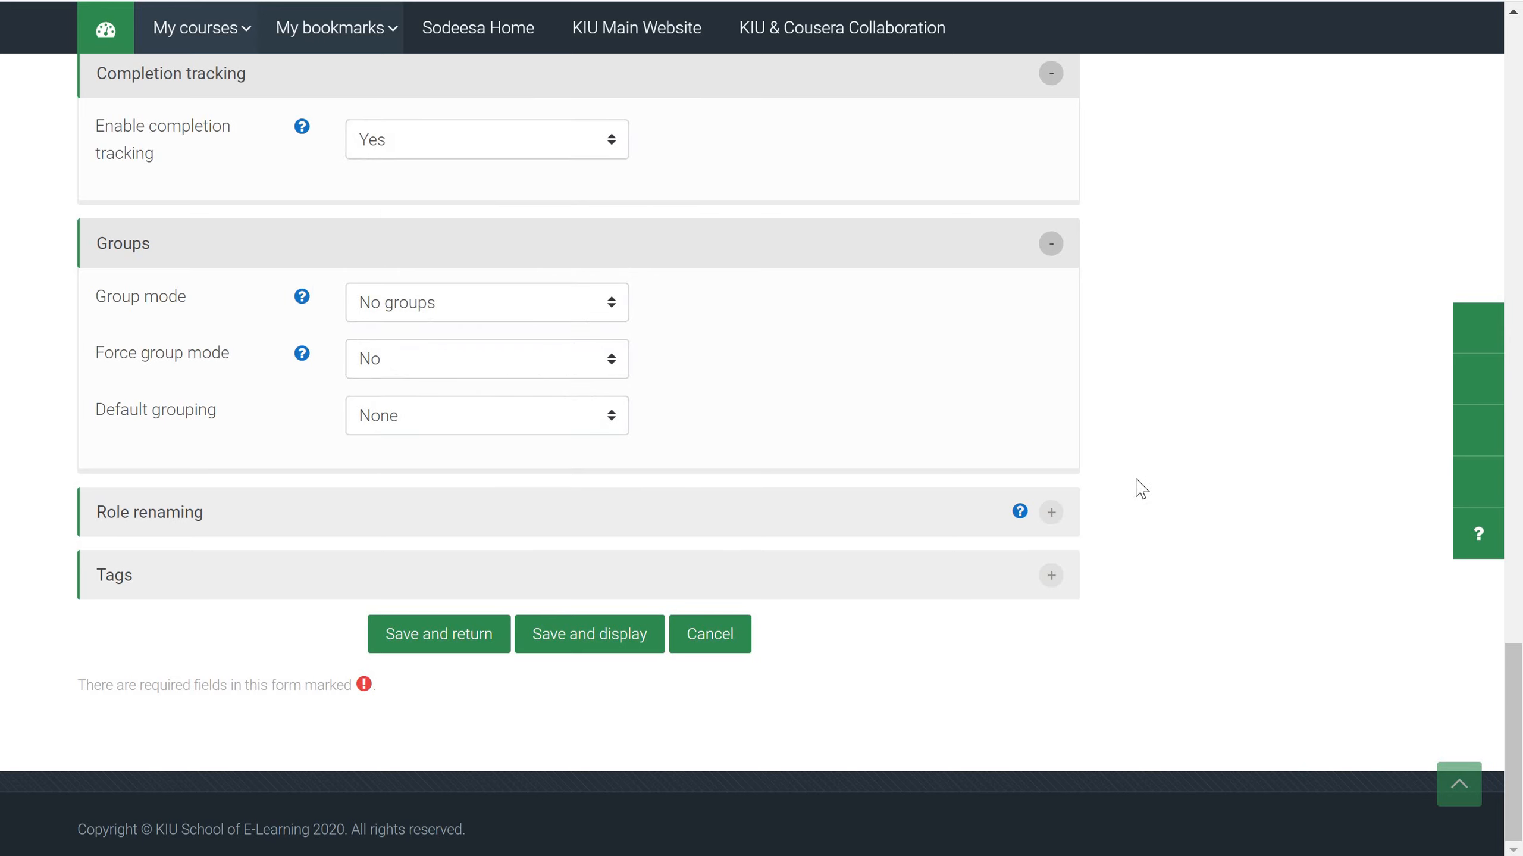
- Look through the Role renaming fields of the course form, and collapse the section again
{"action": "left_click", "coordinate": [1057, 510]}
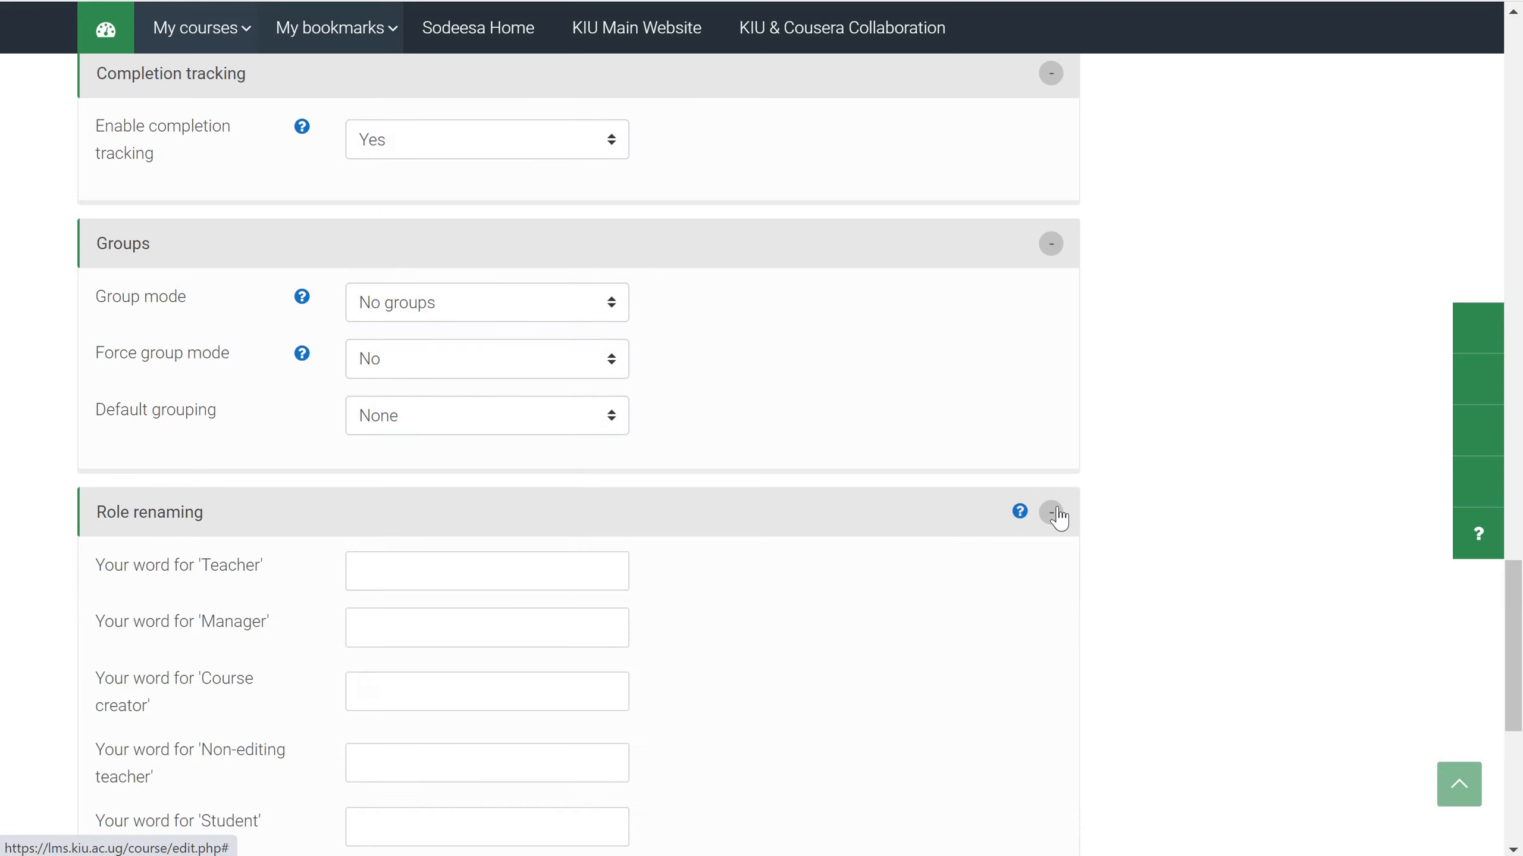
{"action": "scroll", "coordinate": [765, 533], "scroll_direction": "down", "scroll_amount": 5}
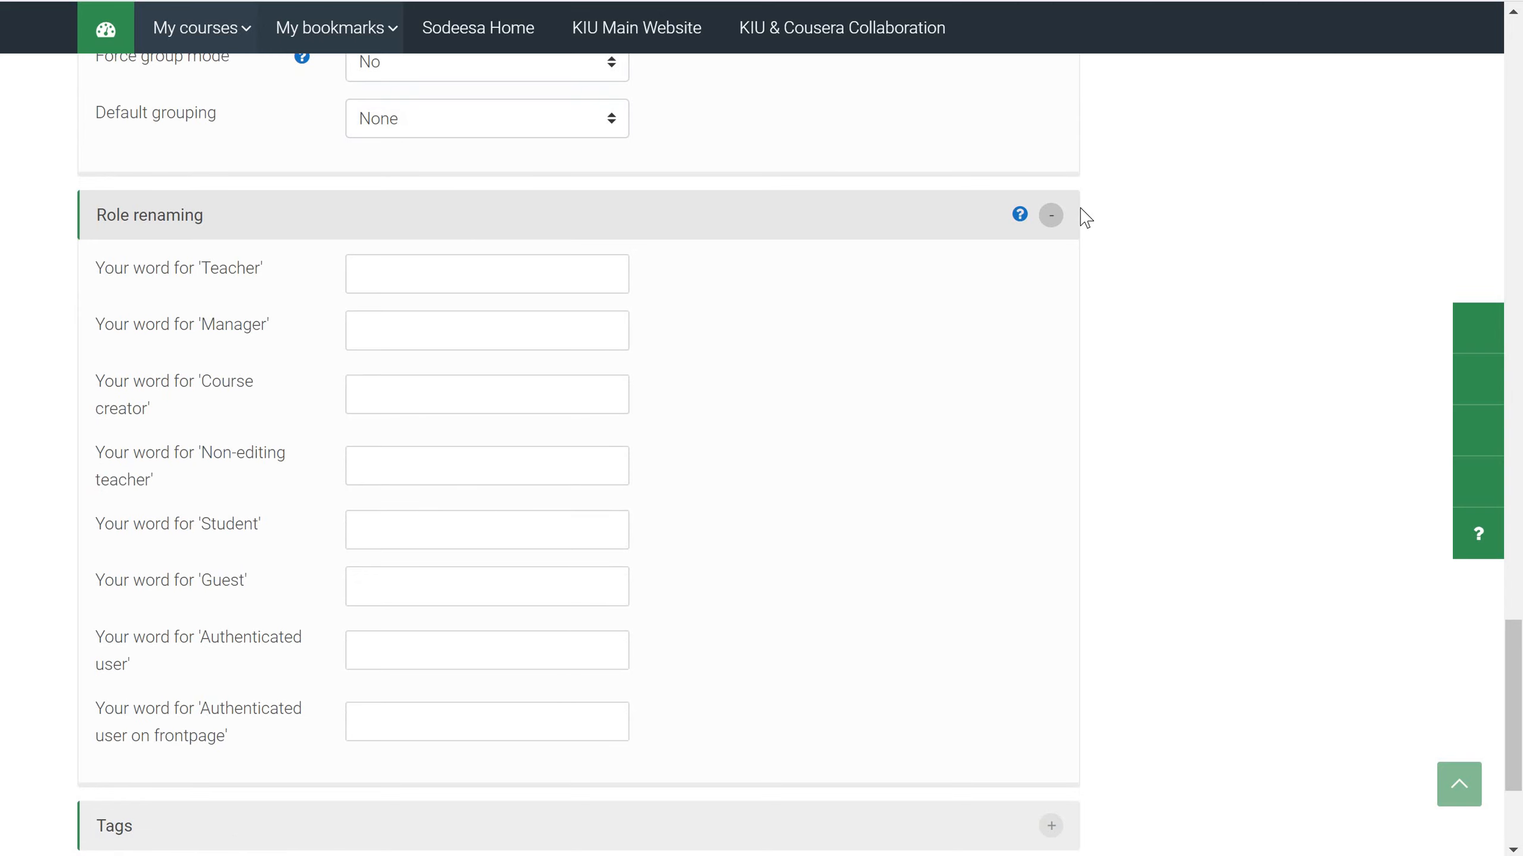
{"action": "left_click", "coordinate": [1055, 217]}
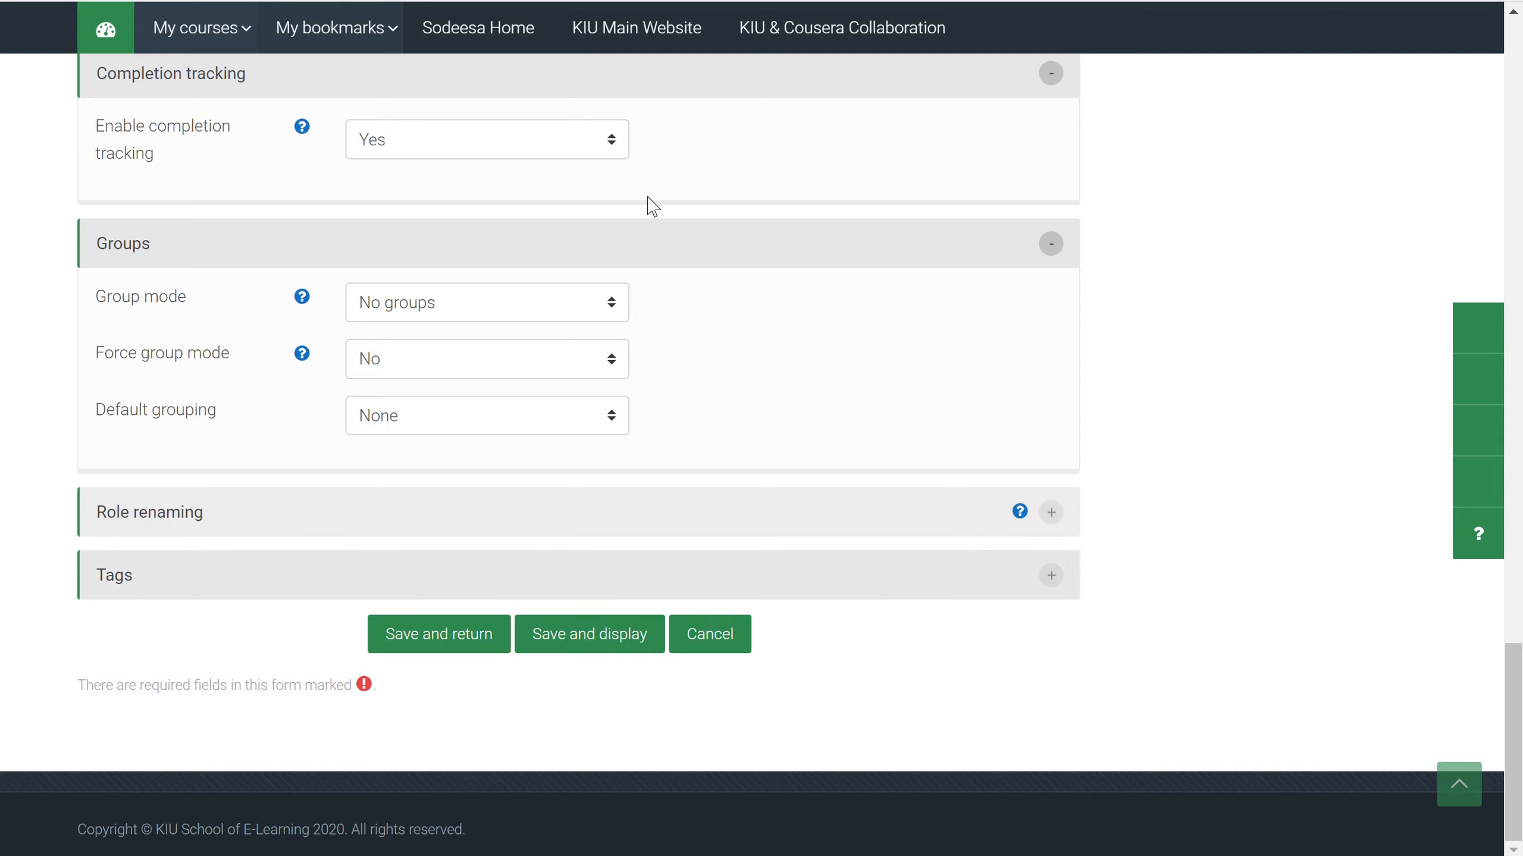
- Review the completed course form, save and display the new course, and dismiss the messaging interface tour
{"action": "scroll", "coordinate": [648, 204], "scroll_direction": "up", "scroll_amount": 15}
{"action": "scroll", "coordinate": [647, 203], "scroll_direction": "up", "scroll_amount": 15}
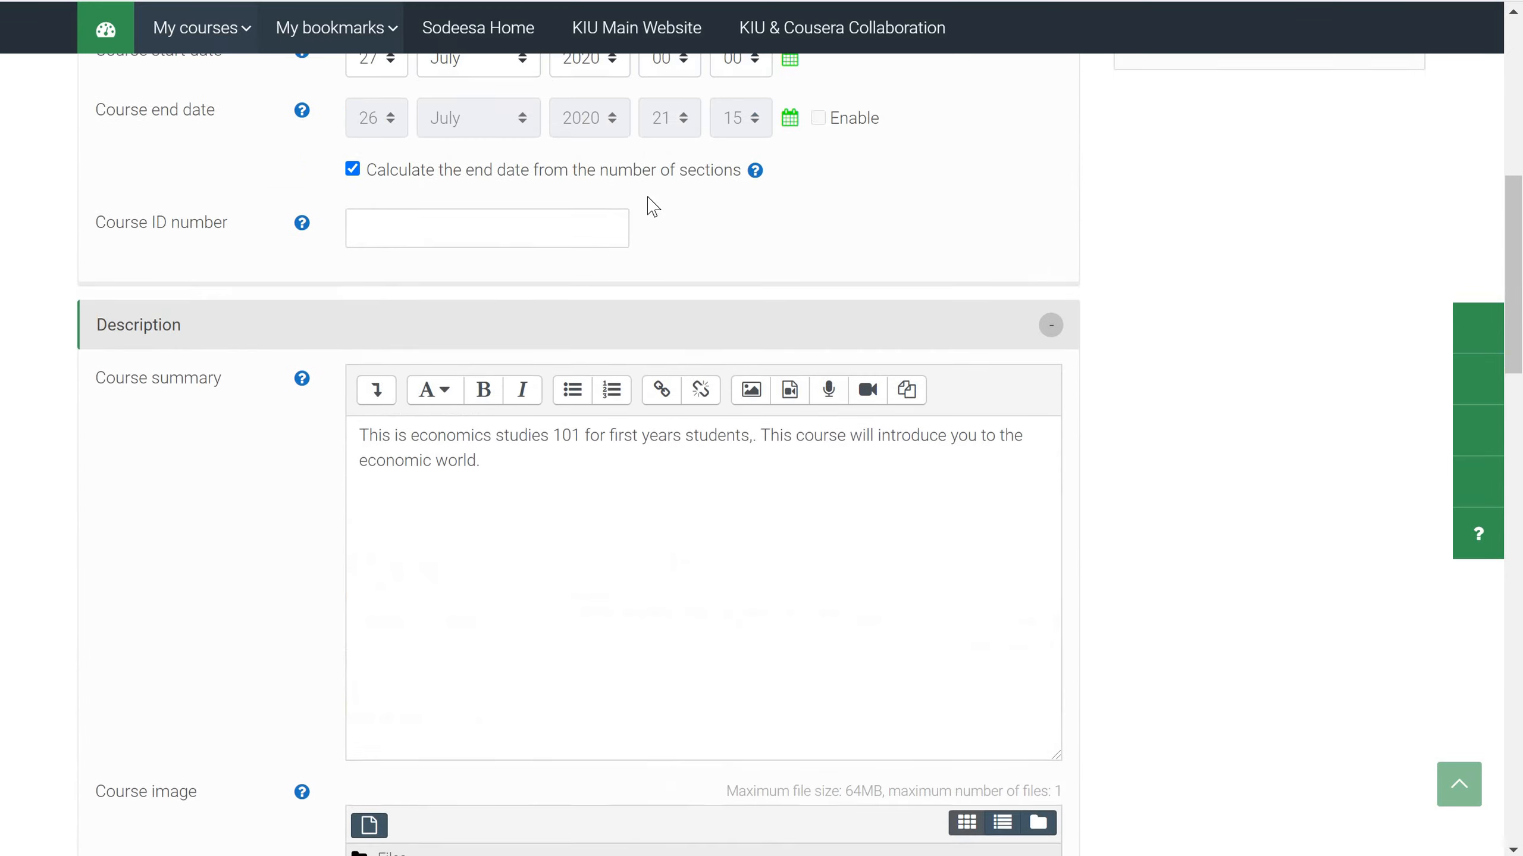
{"action": "scroll", "coordinate": [648, 203], "scroll_direction": "down", "scroll_amount": 3}
{"action": "scroll", "coordinate": [652, 203], "scroll_direction": "down", "scroll_amount": 20}
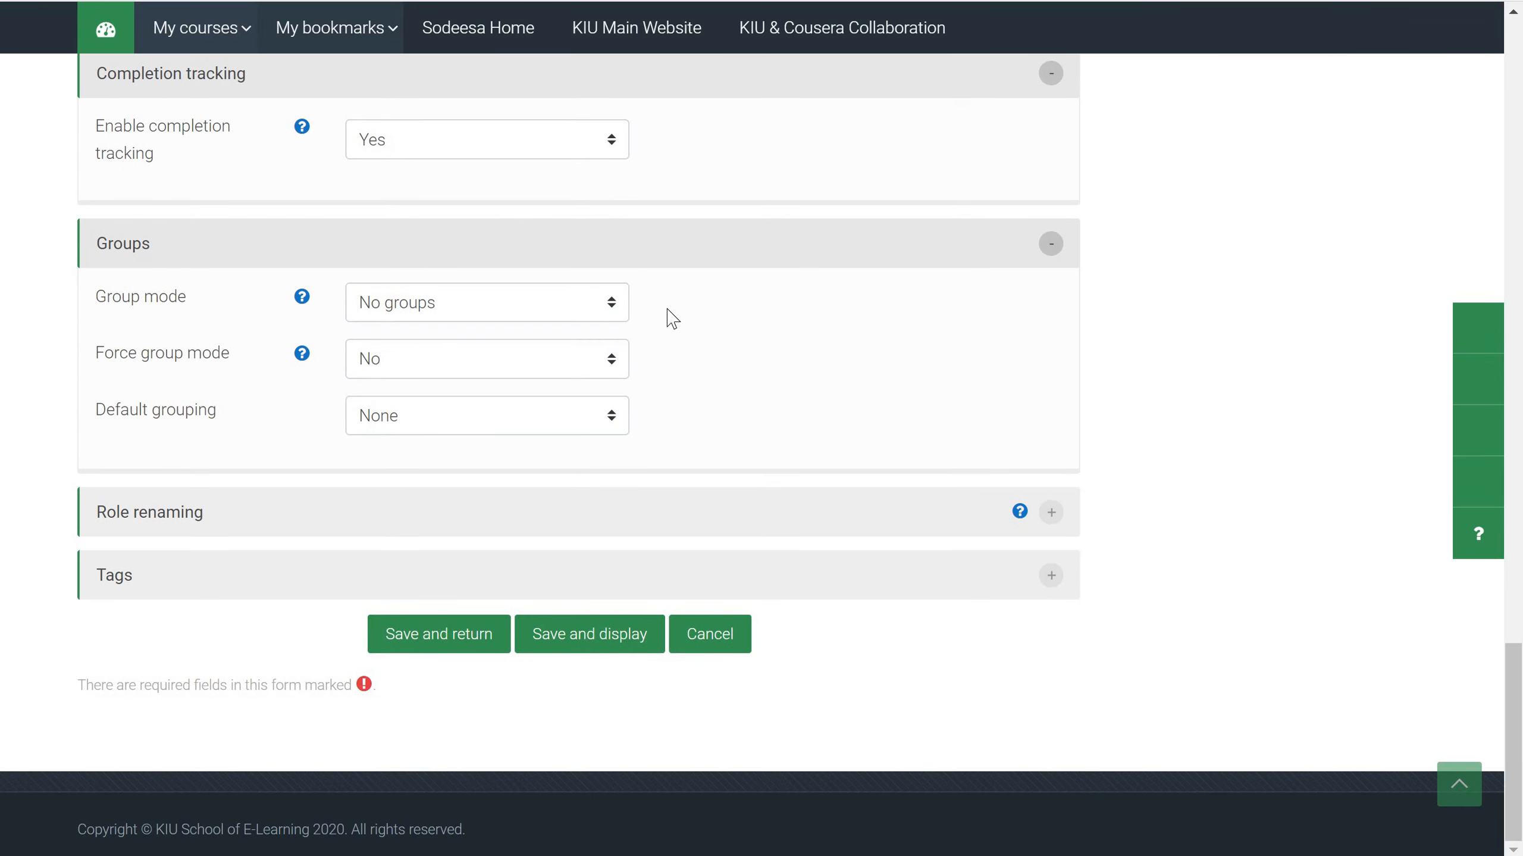
{"action": "left_click", "coordinate": [622, 642]}
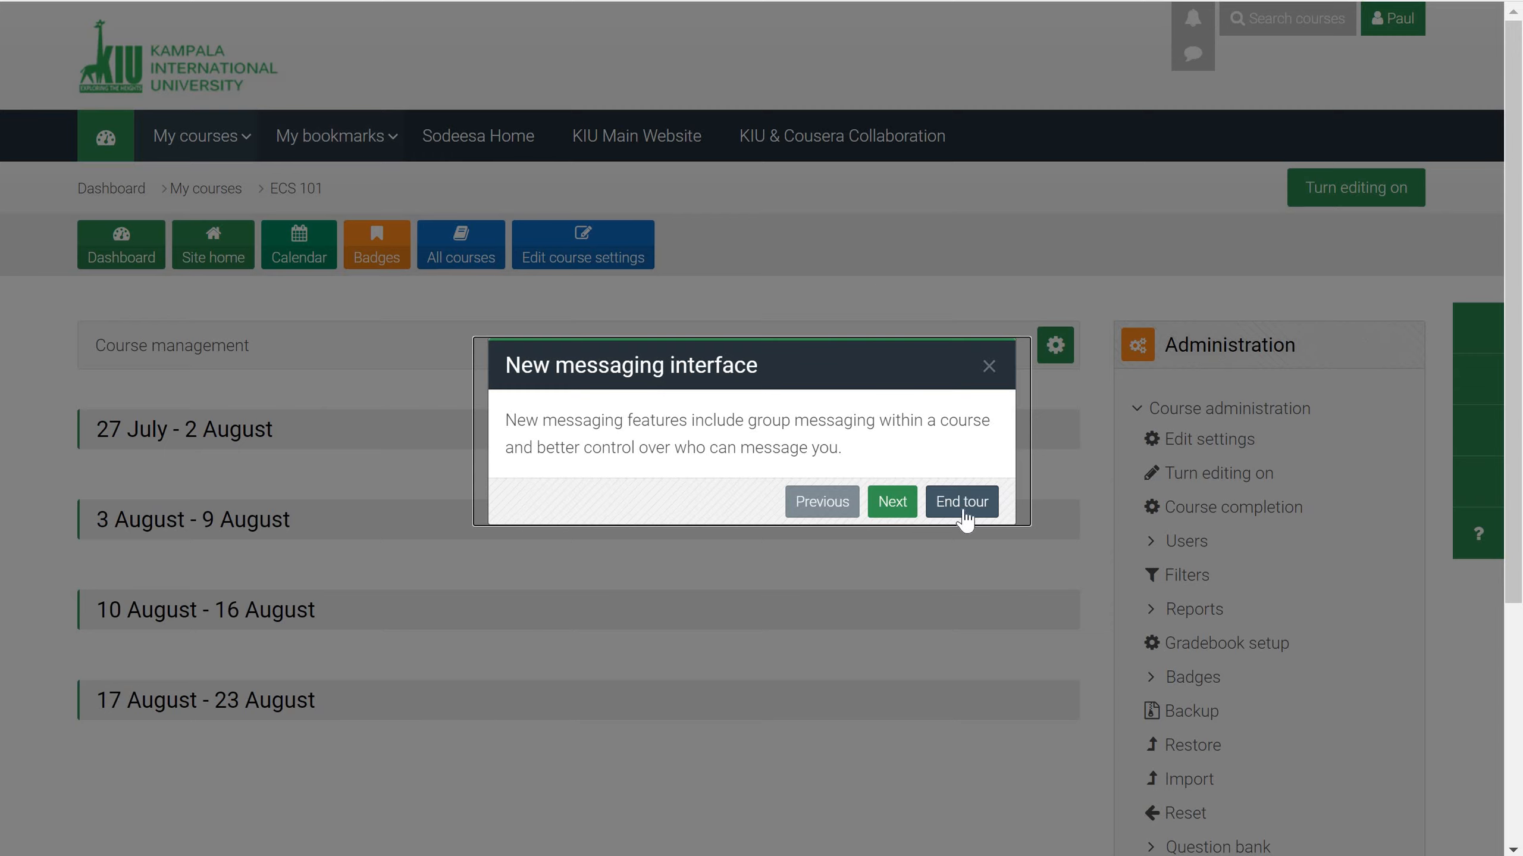
{"action": "left_click", "coordinate": [989, 366]}
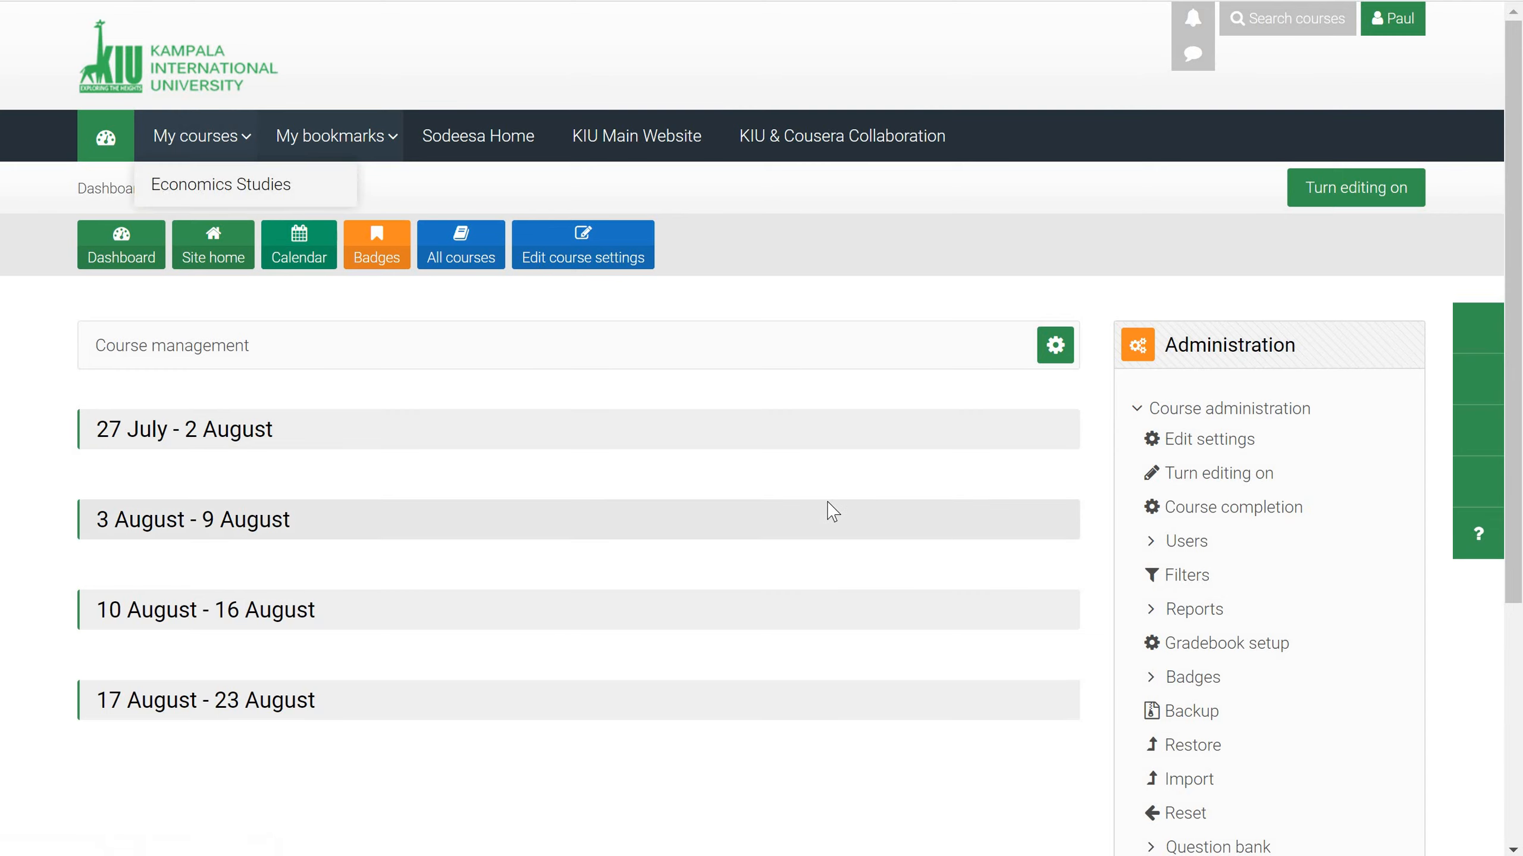
- Look over the weekly sections of the ECS 101 course page and turn editing on
{"action": "scroll", "coordinate": [839, 491], "scroll_direction": "down", "scroll_amount": 5}
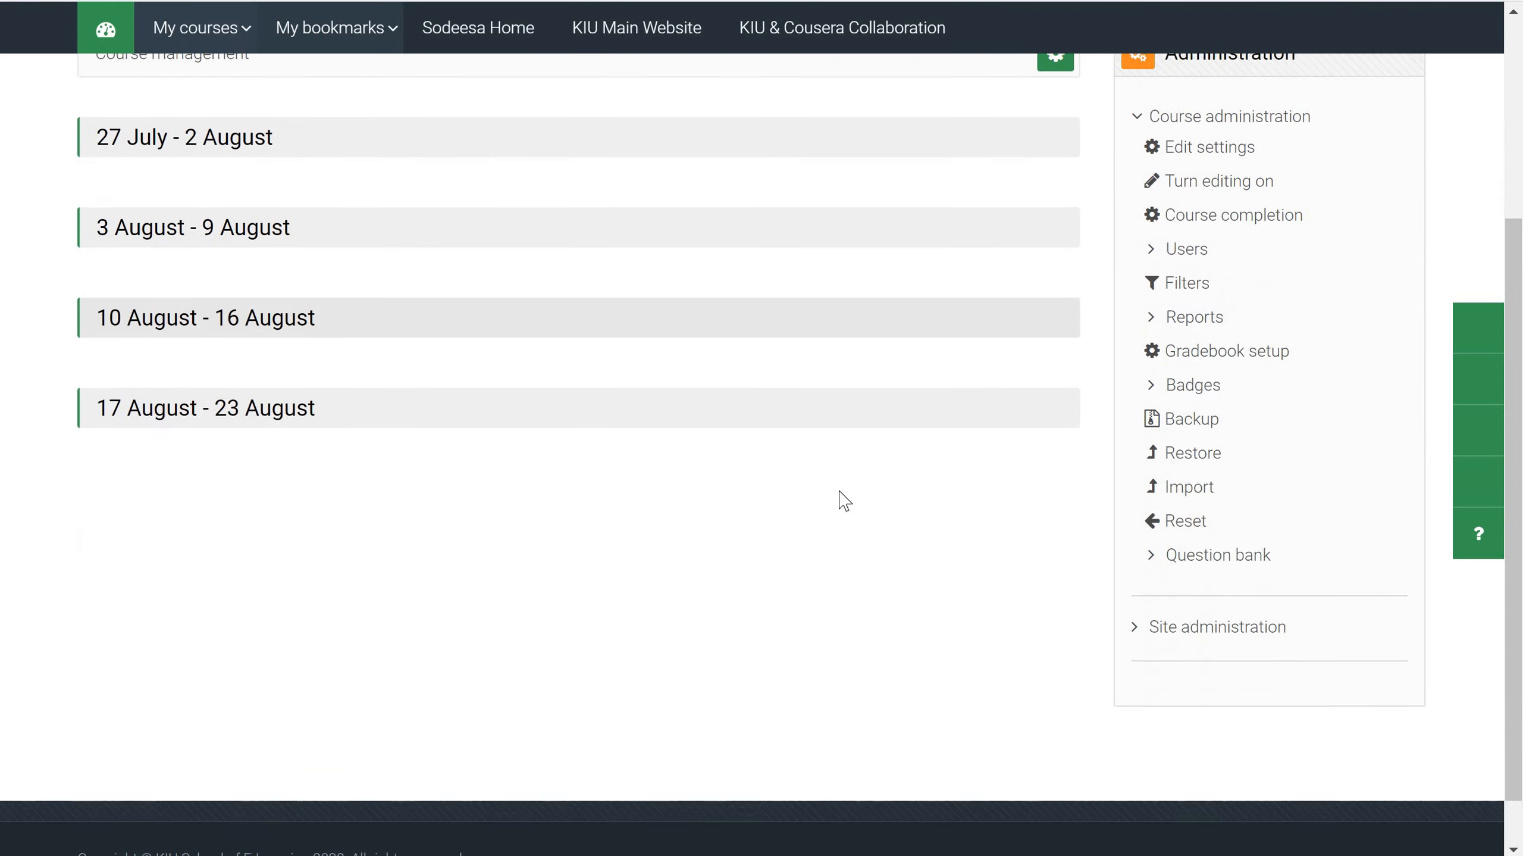
{"action": "scroll", "coordinate": [839, 486], "scroll_direction": "up", "scroll_amount": 5}
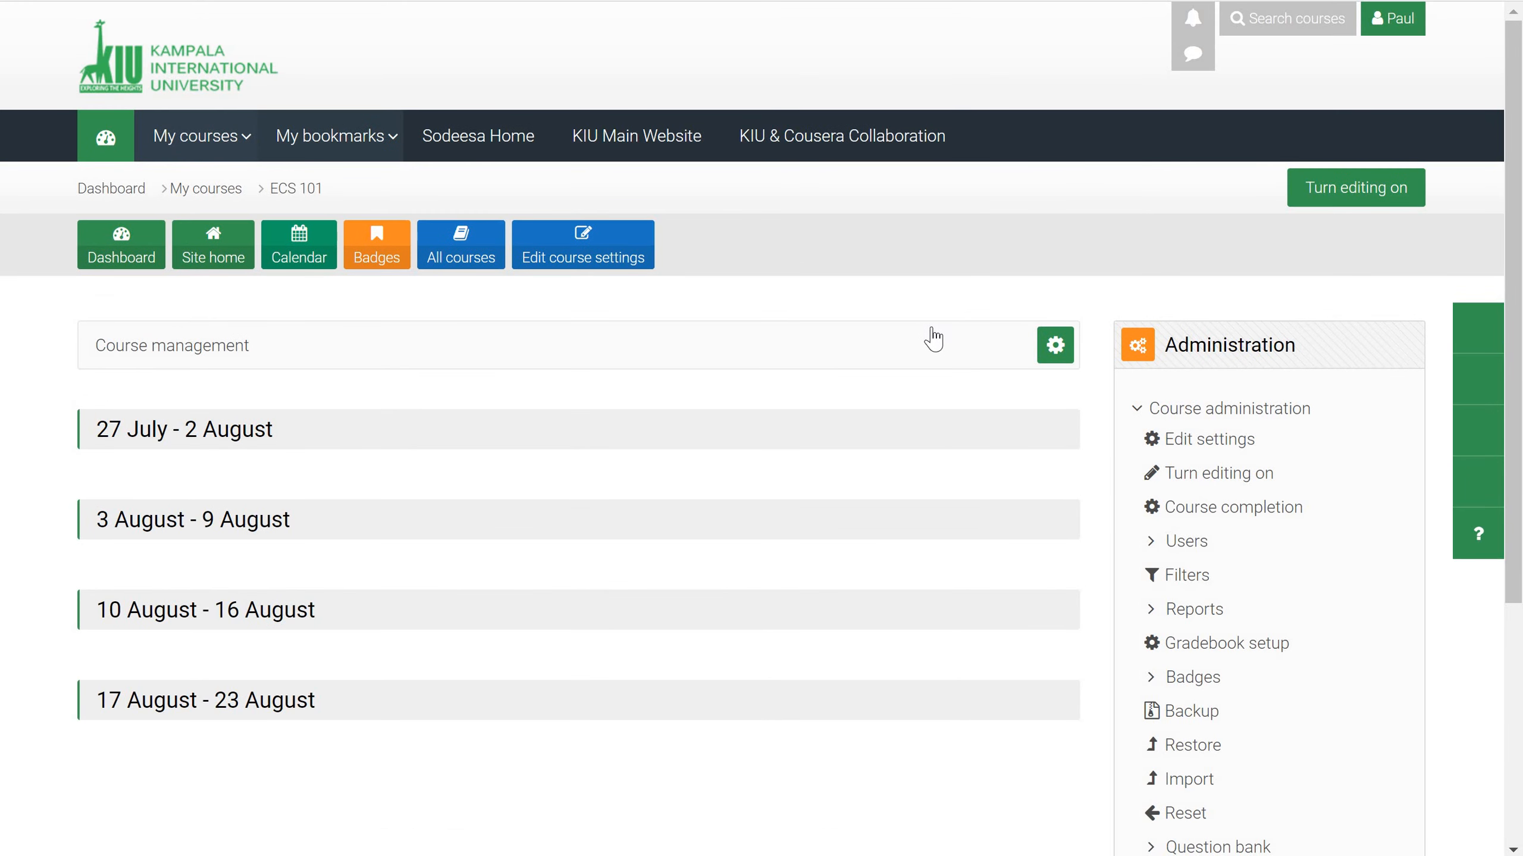
{"action": "left_click", "coordinate": [1349, 192]}
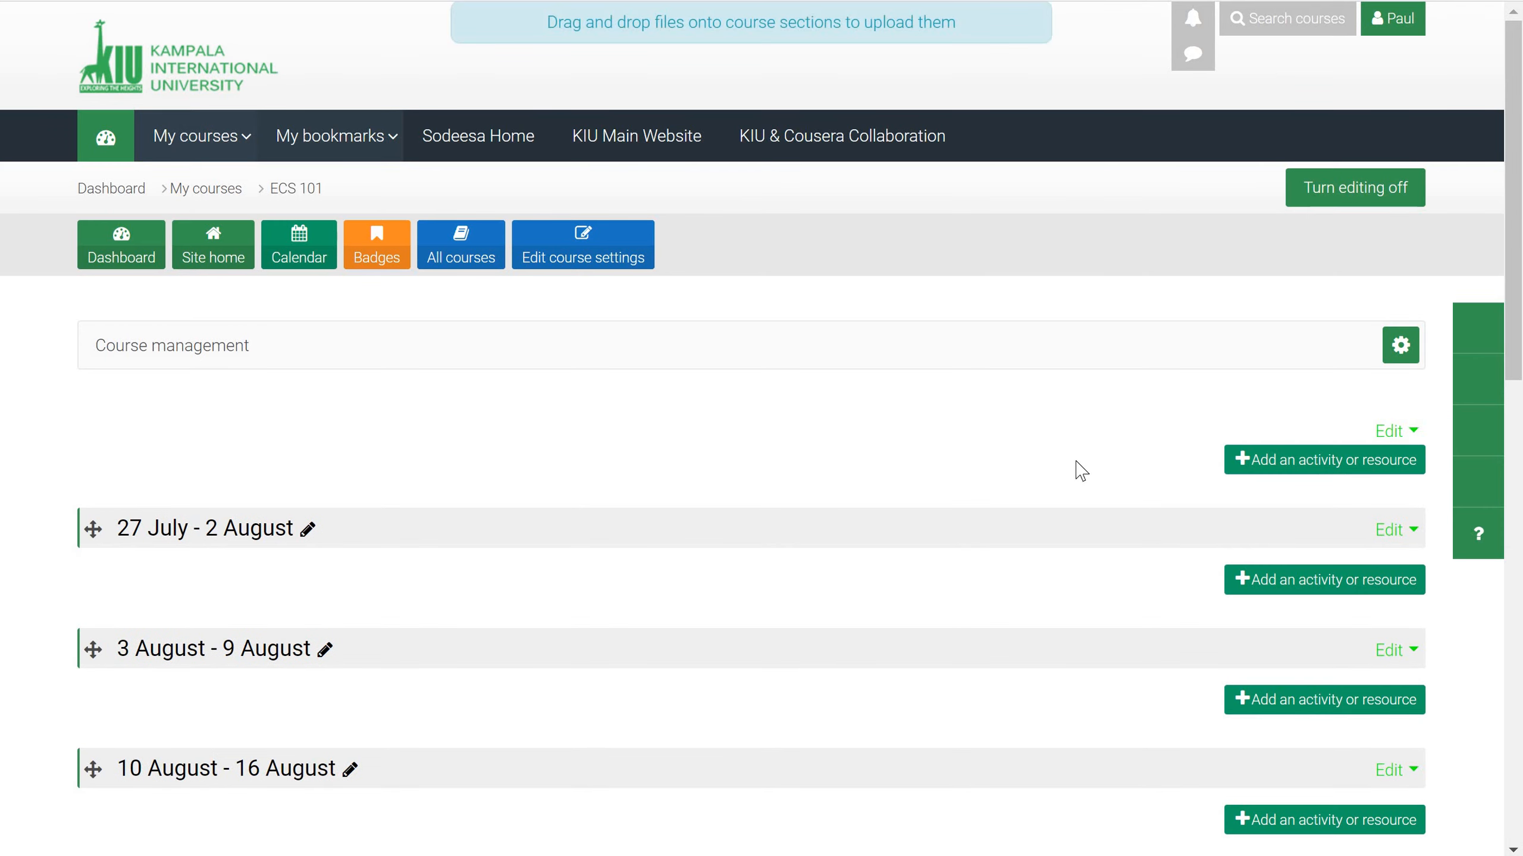
- Rename the 27 July - 2 August section as First Week and check its available edit options
{"action": "scroll", "coordinate": [1081, 470], "scroll_direction": "down", "scroll_amount": 5}
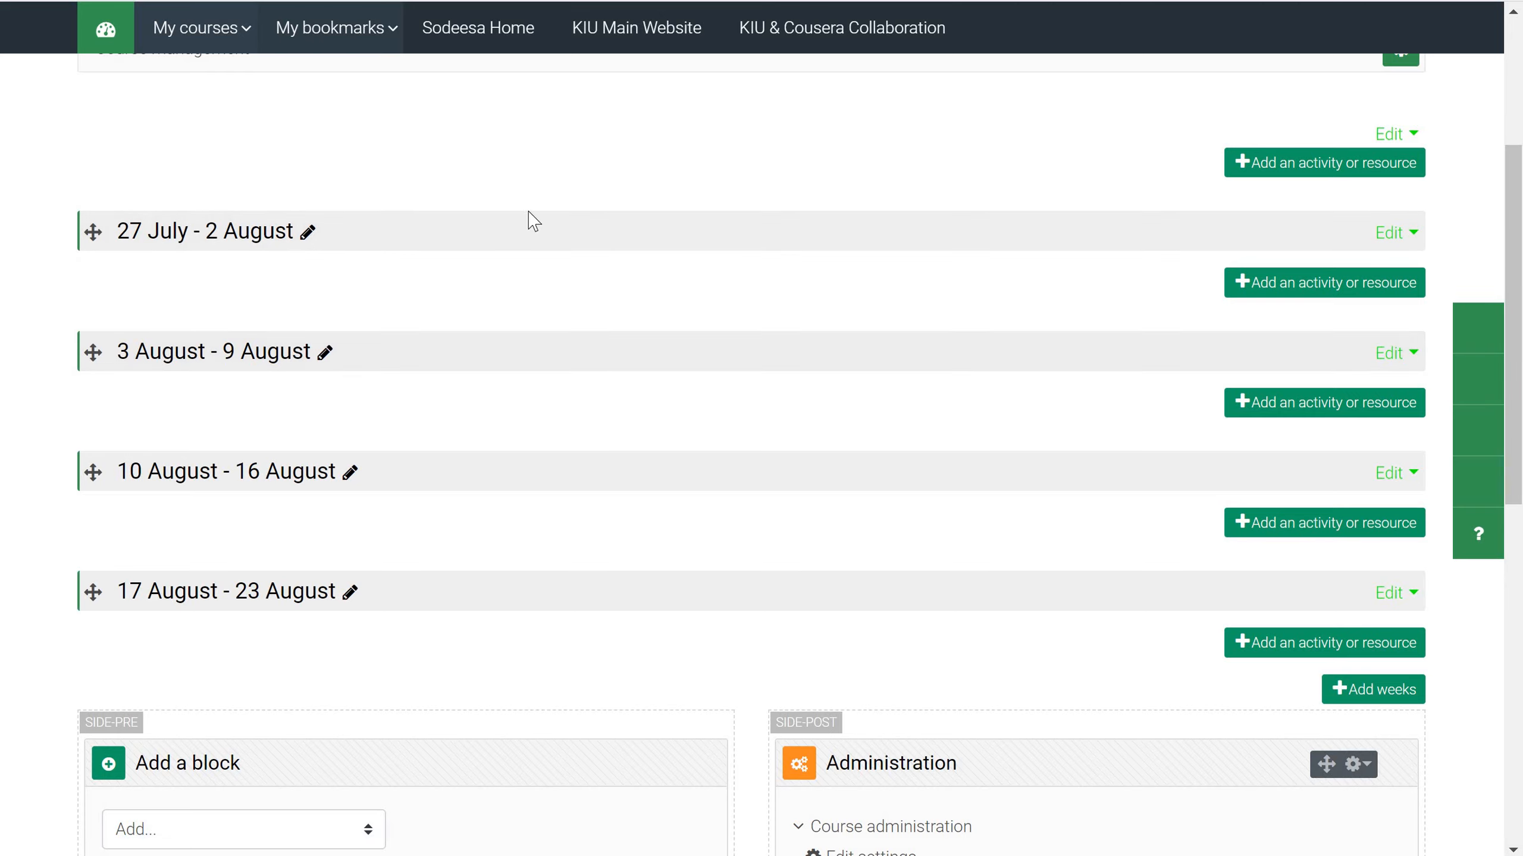
{"action": "left_click", "coordinate": [307, 235]}
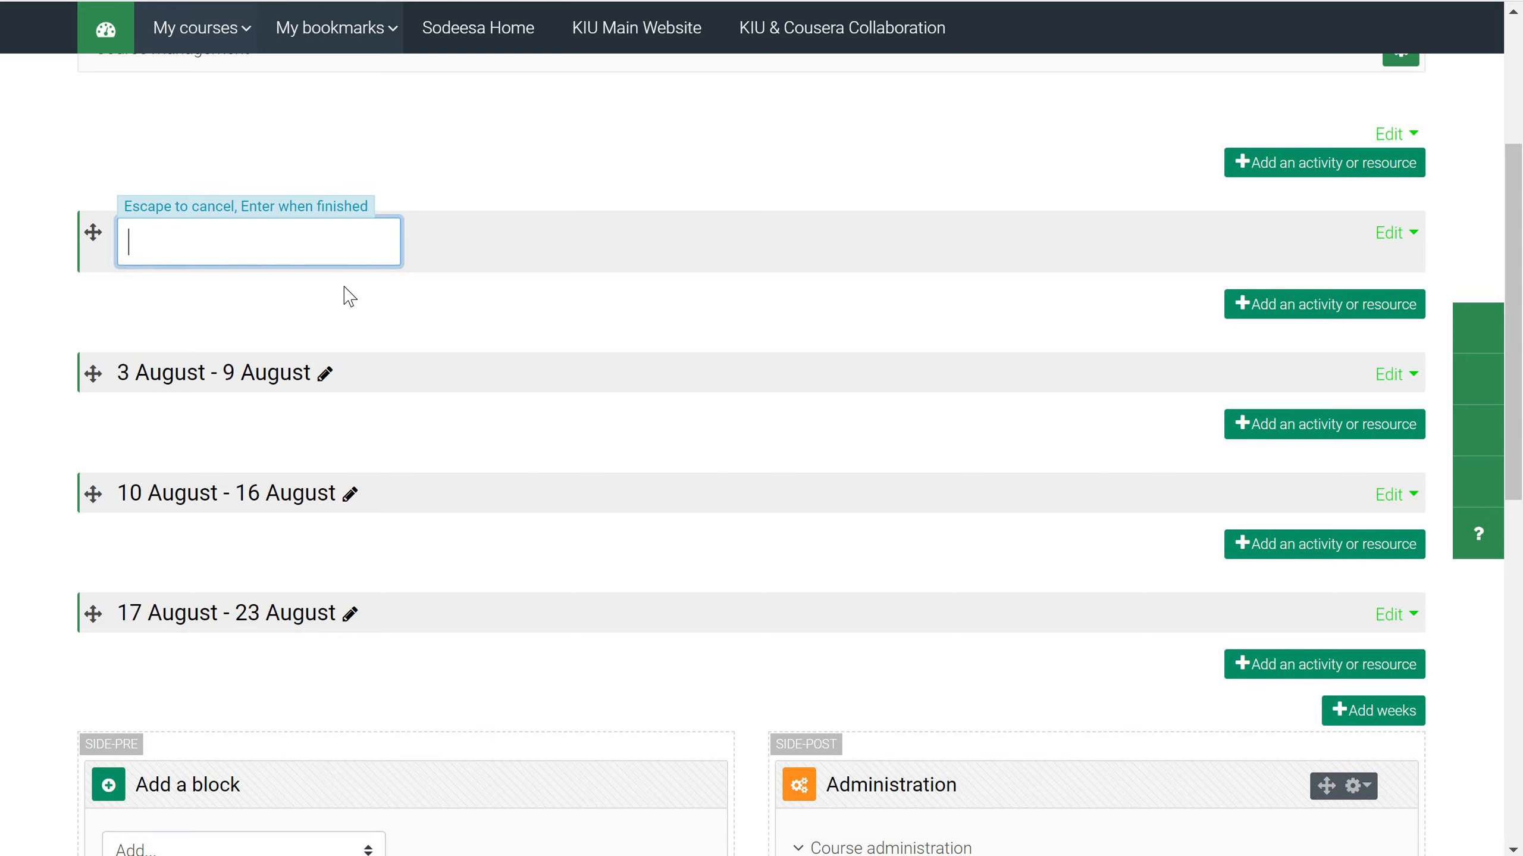
{"action": "type", "text": "W"}
{"action": "key", "text": "BackSpace"}
{"action": "type", "text": "First Week"}
{"action": "key", "text": "Return"}
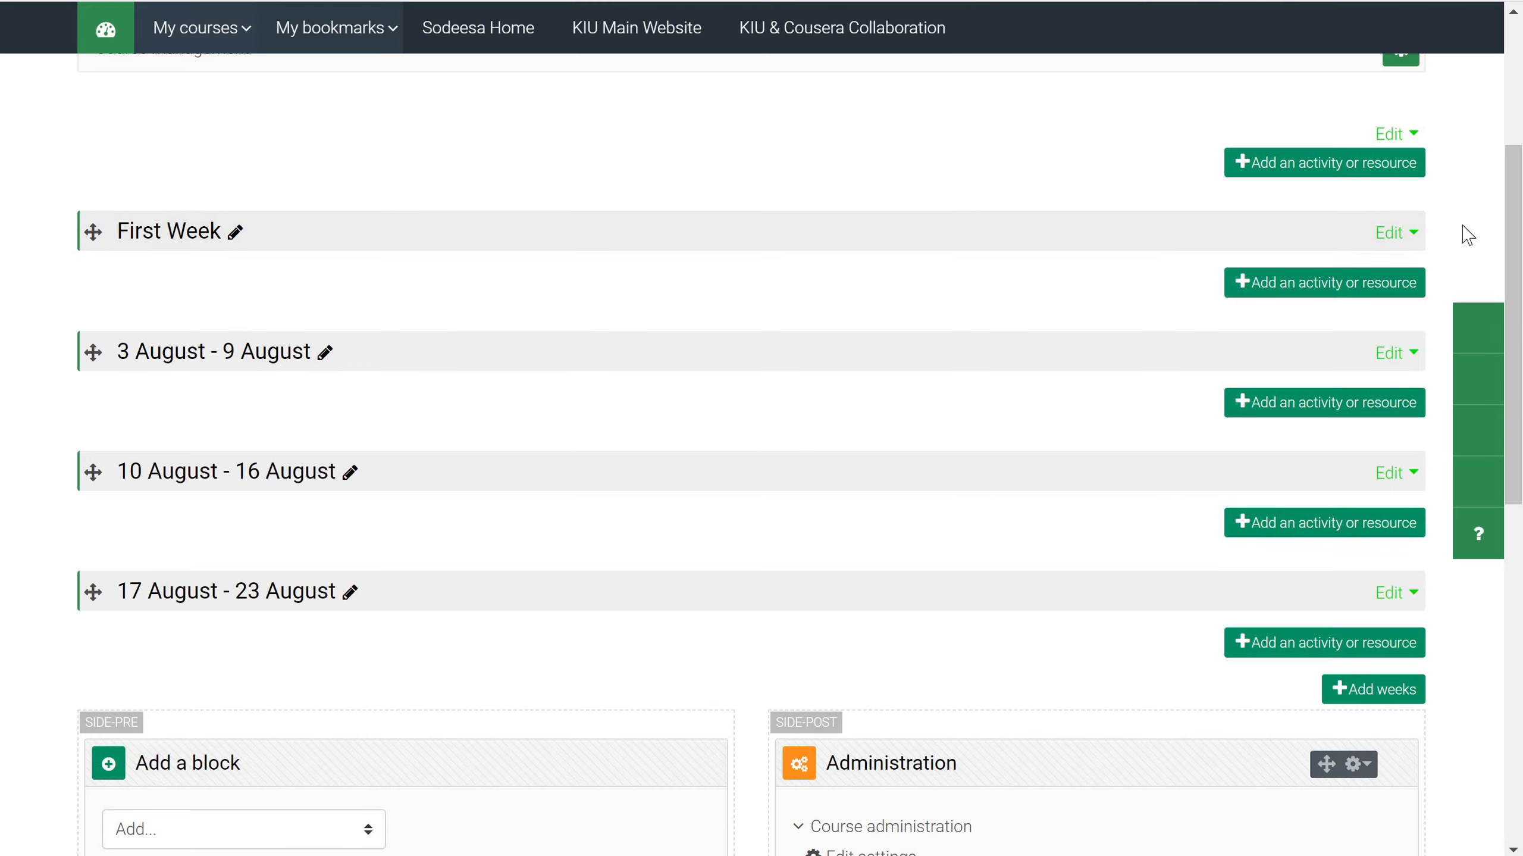
{"action": "left_click", "coordinate": [1408, 237]}
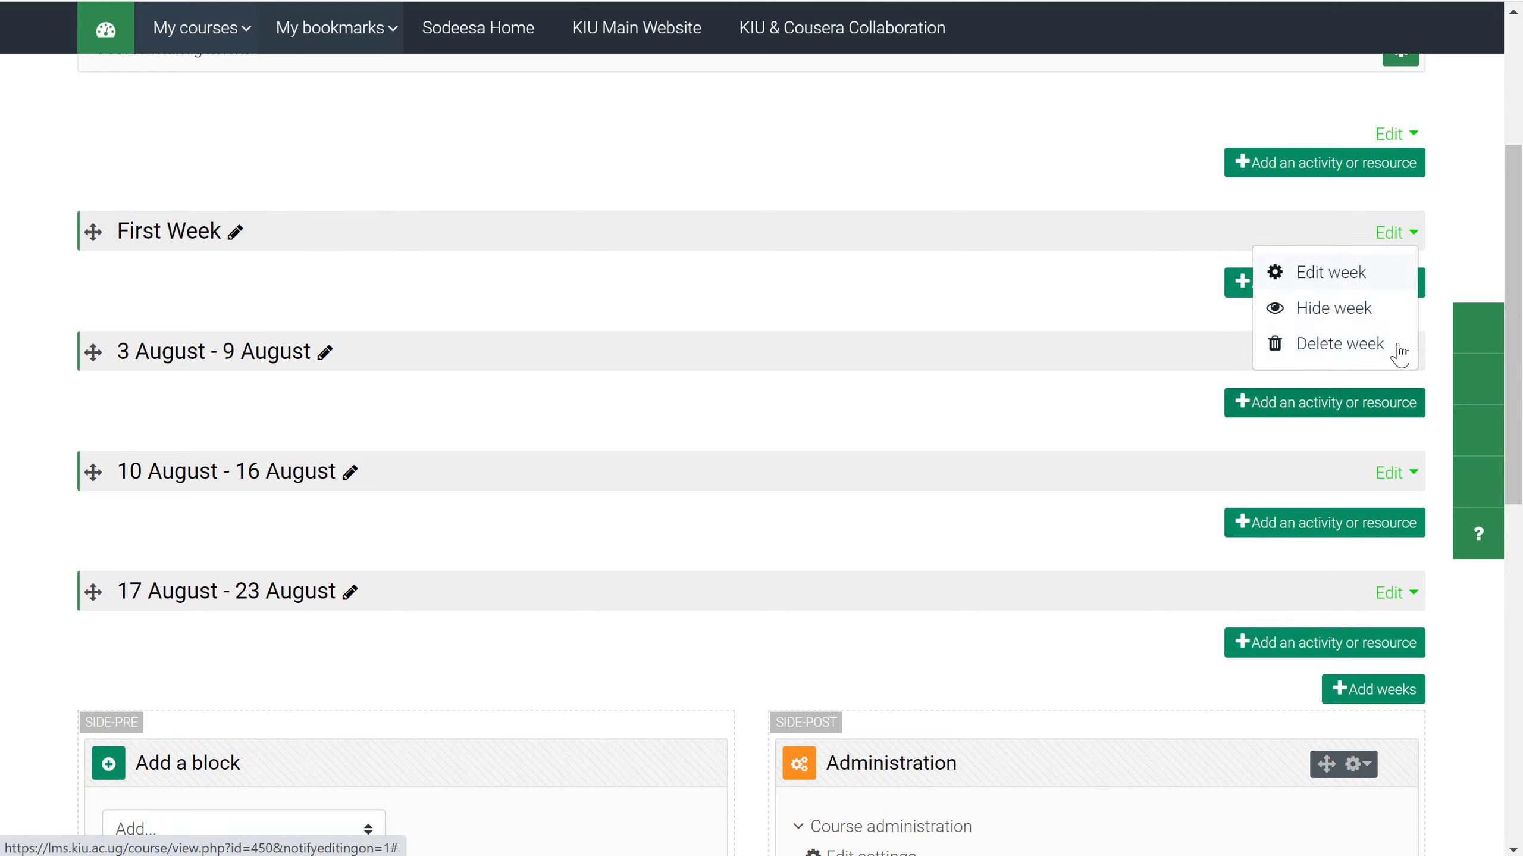
{"action": "key", "text": "Escape"}
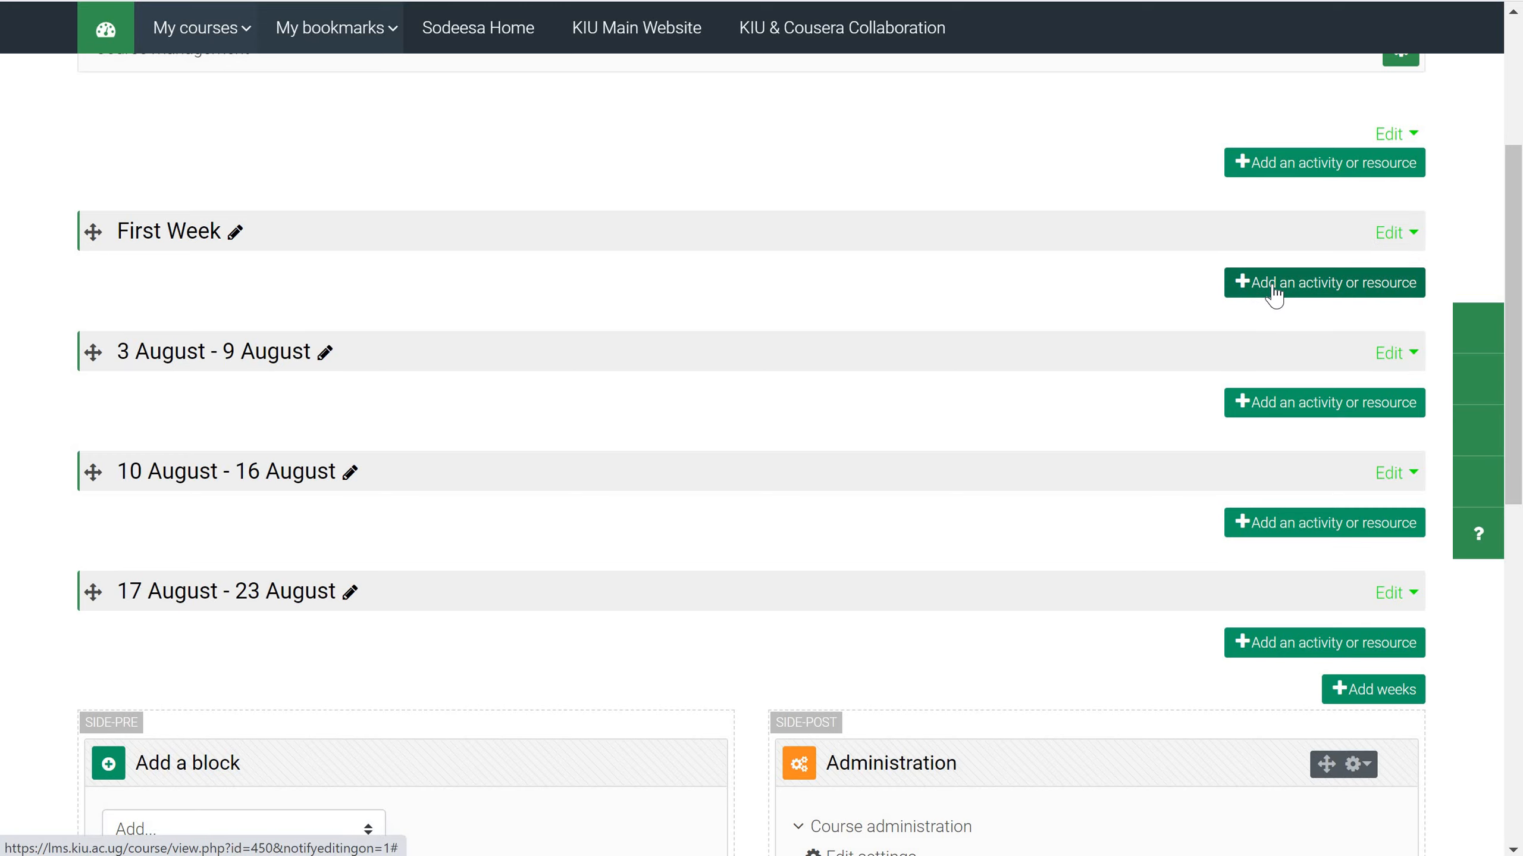
- Examine the activities and resources that can be added to the First Week section
{"action": "left_click", "coordinate": [1275, 293]}
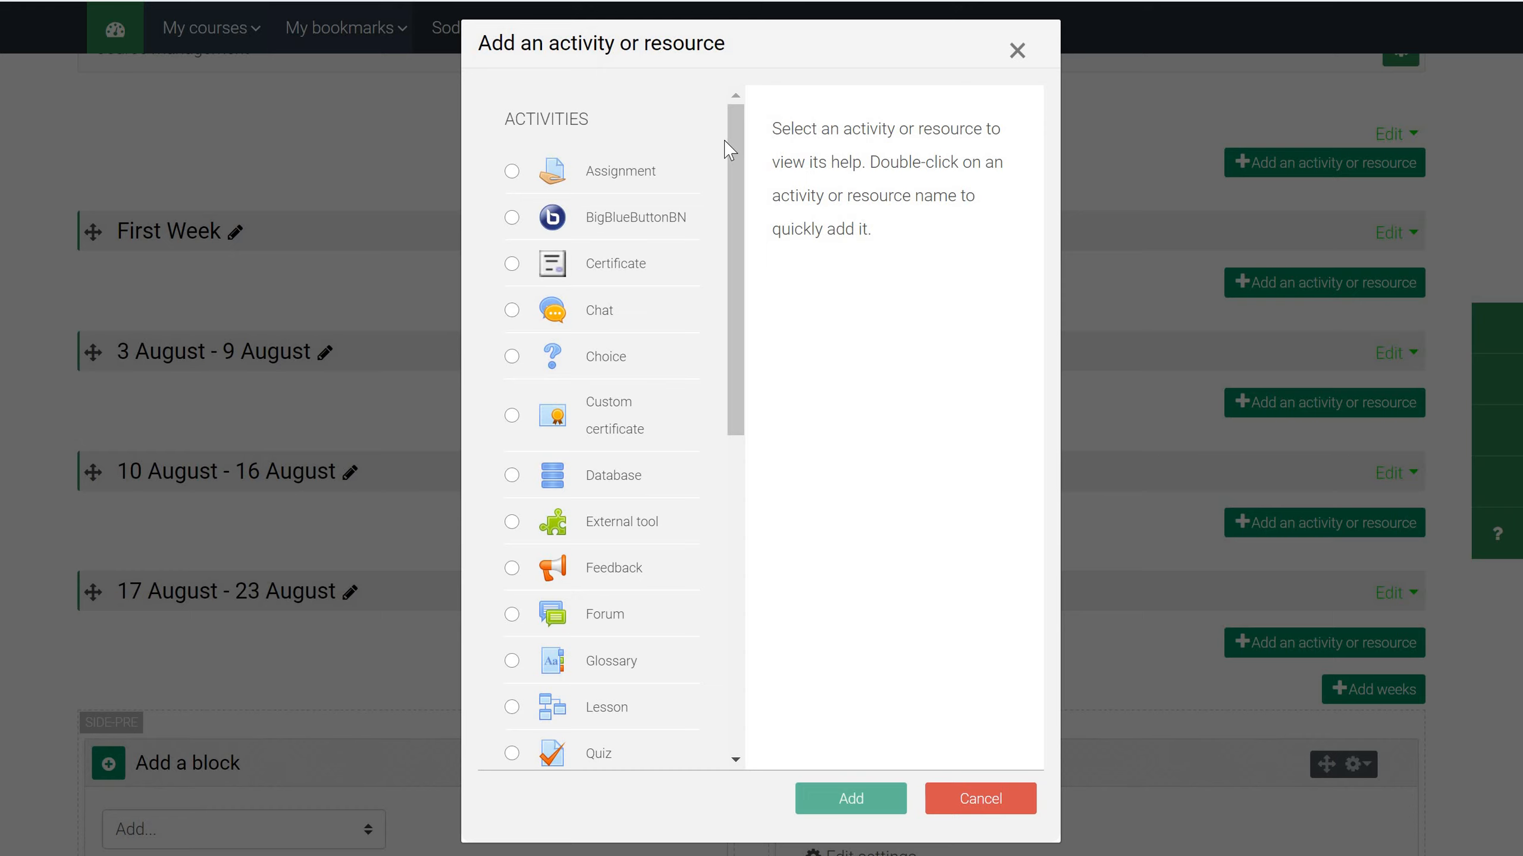
{"action": "scroll", "coordinate": [743, 192], "scroll_direction": "down", "scroll_amount": 2}
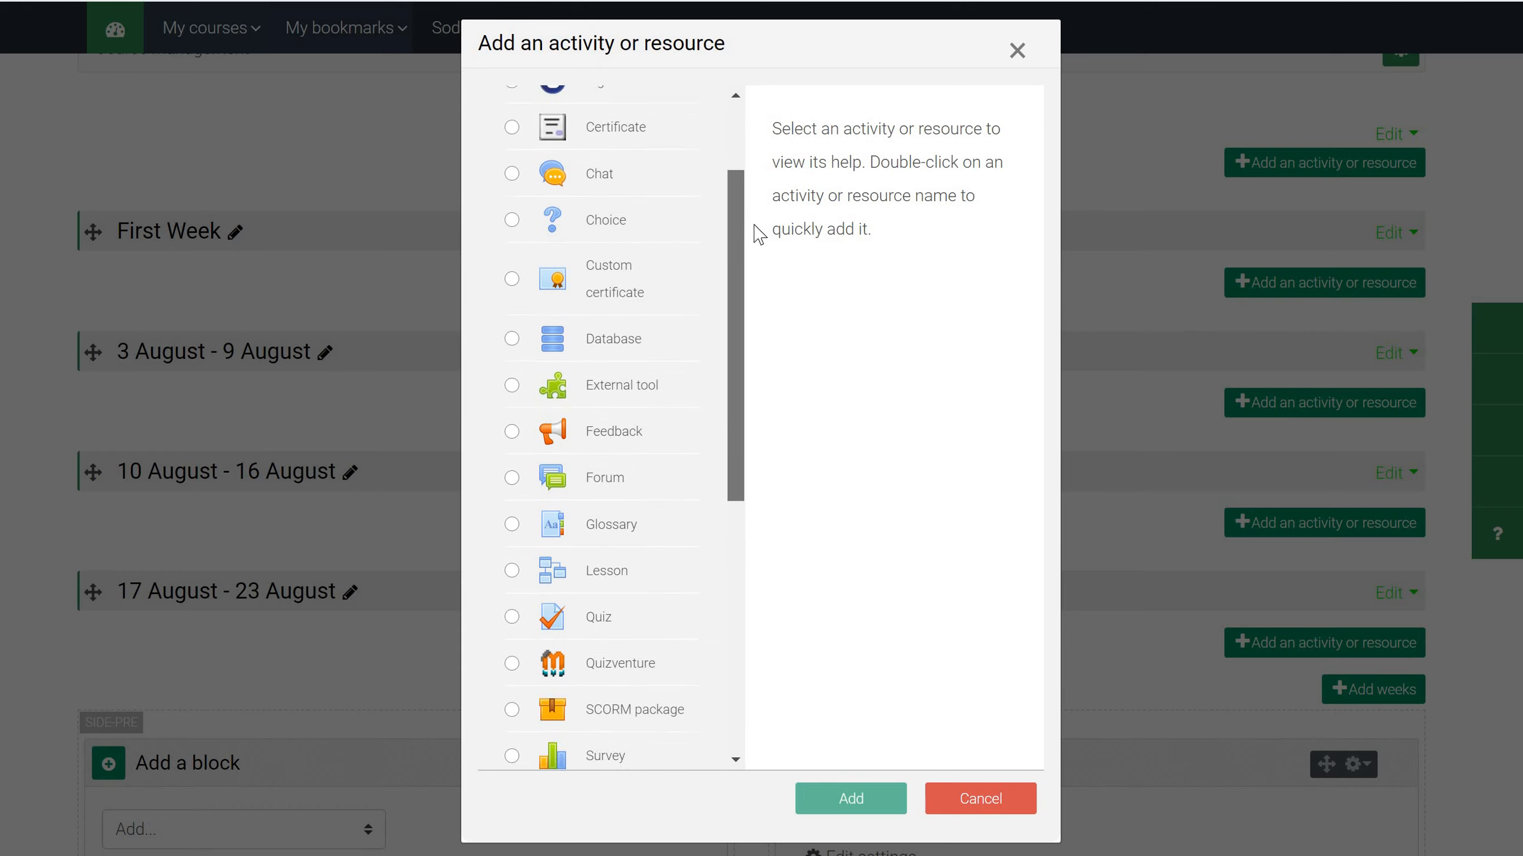
{"action": "scroll", "coordinate": [697, 177], "scroll_direction": "up", "scroll_amount": 2}
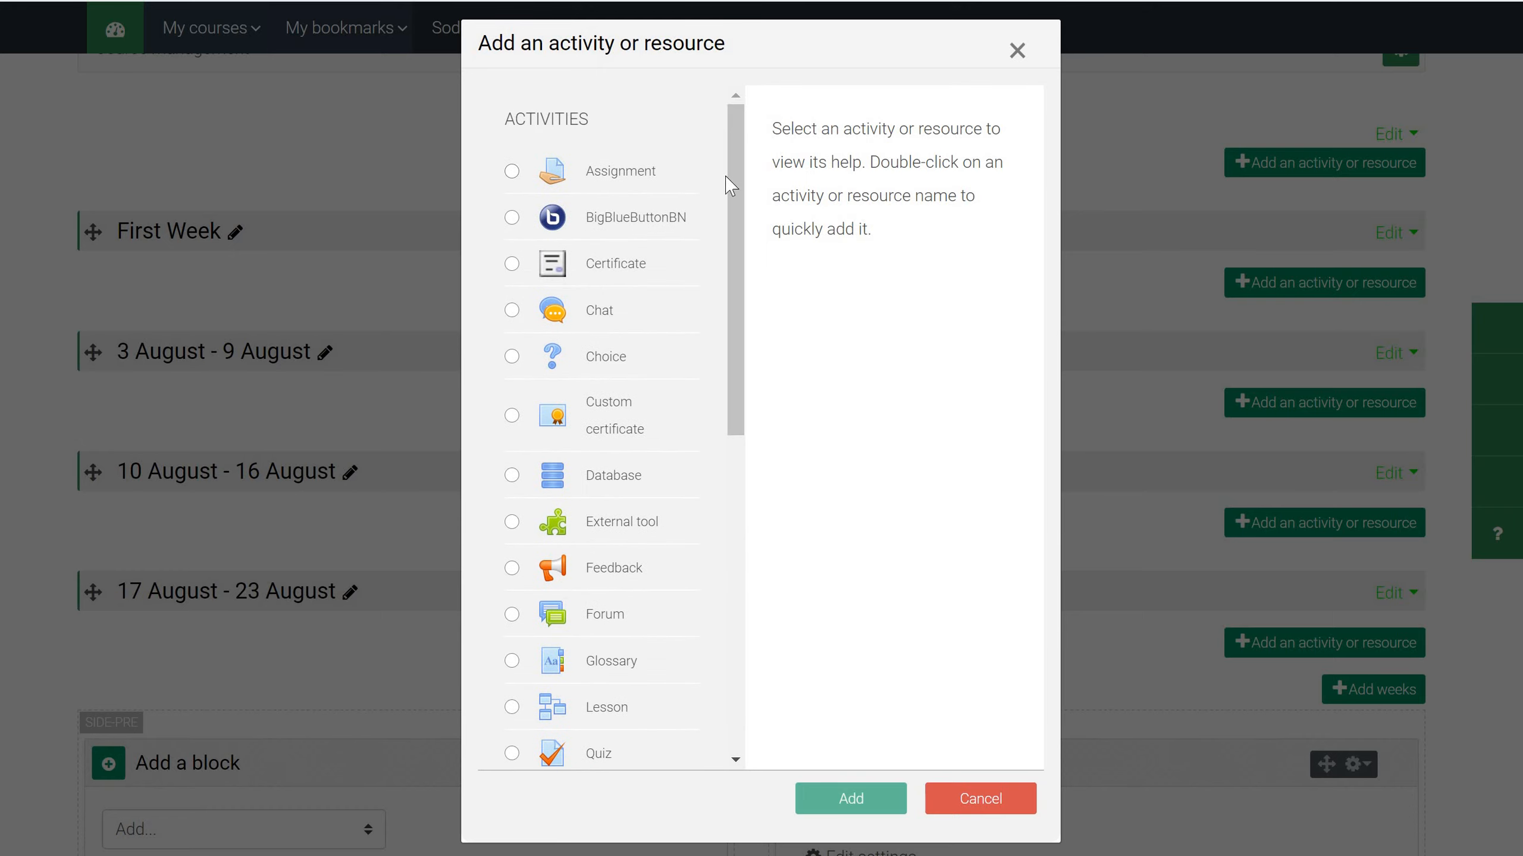
{"action": "left_click_drag", "start_coordinate": [733, 182], "coordinate": [702, 390]}
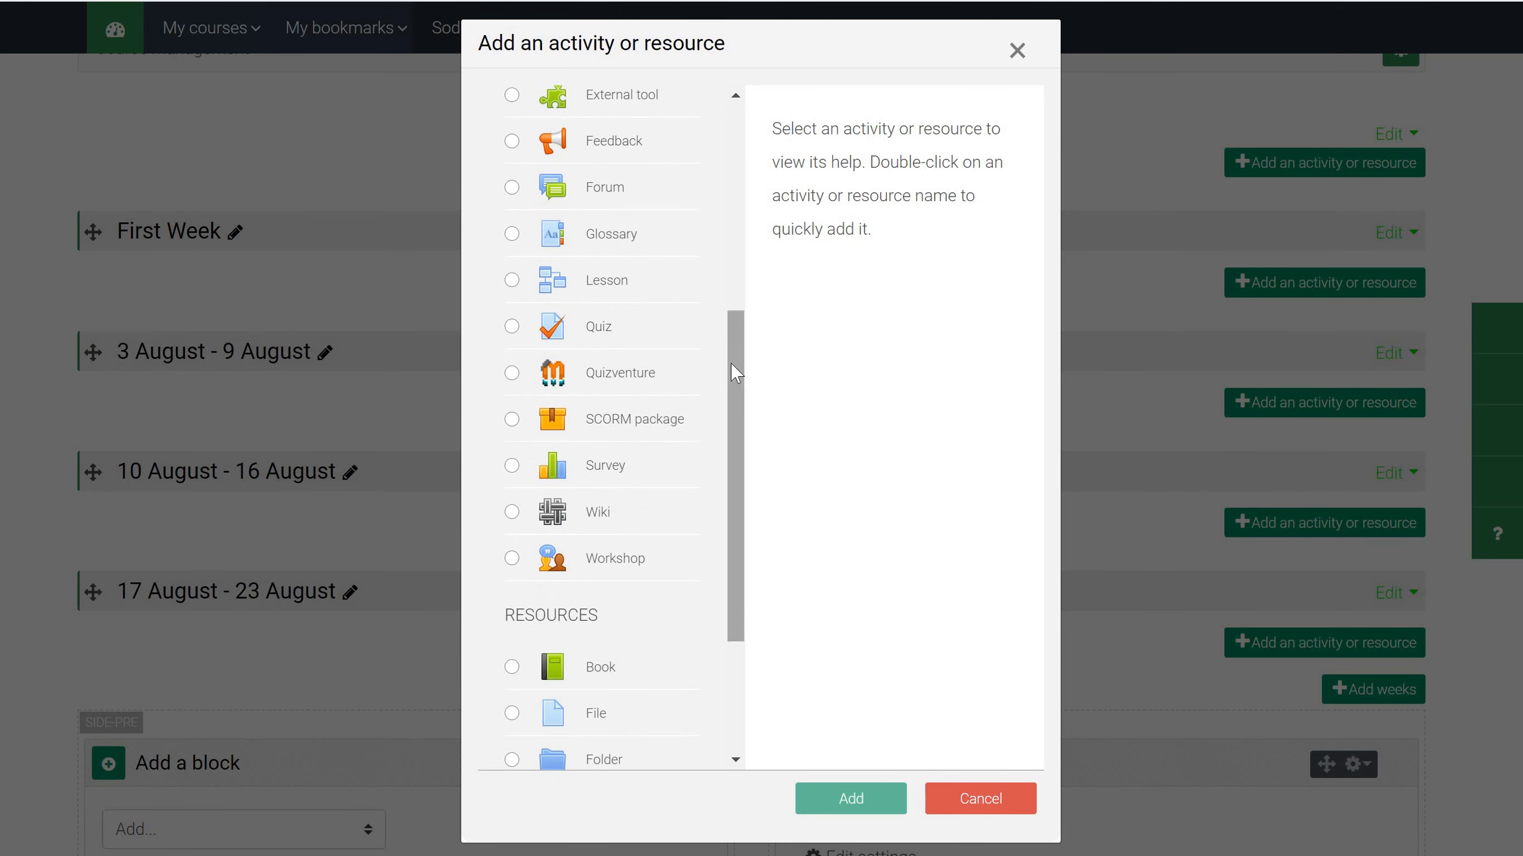
{"action": "left_click_drag", "start_coordinate": [731, 362], "coordinate": [721, 527]}
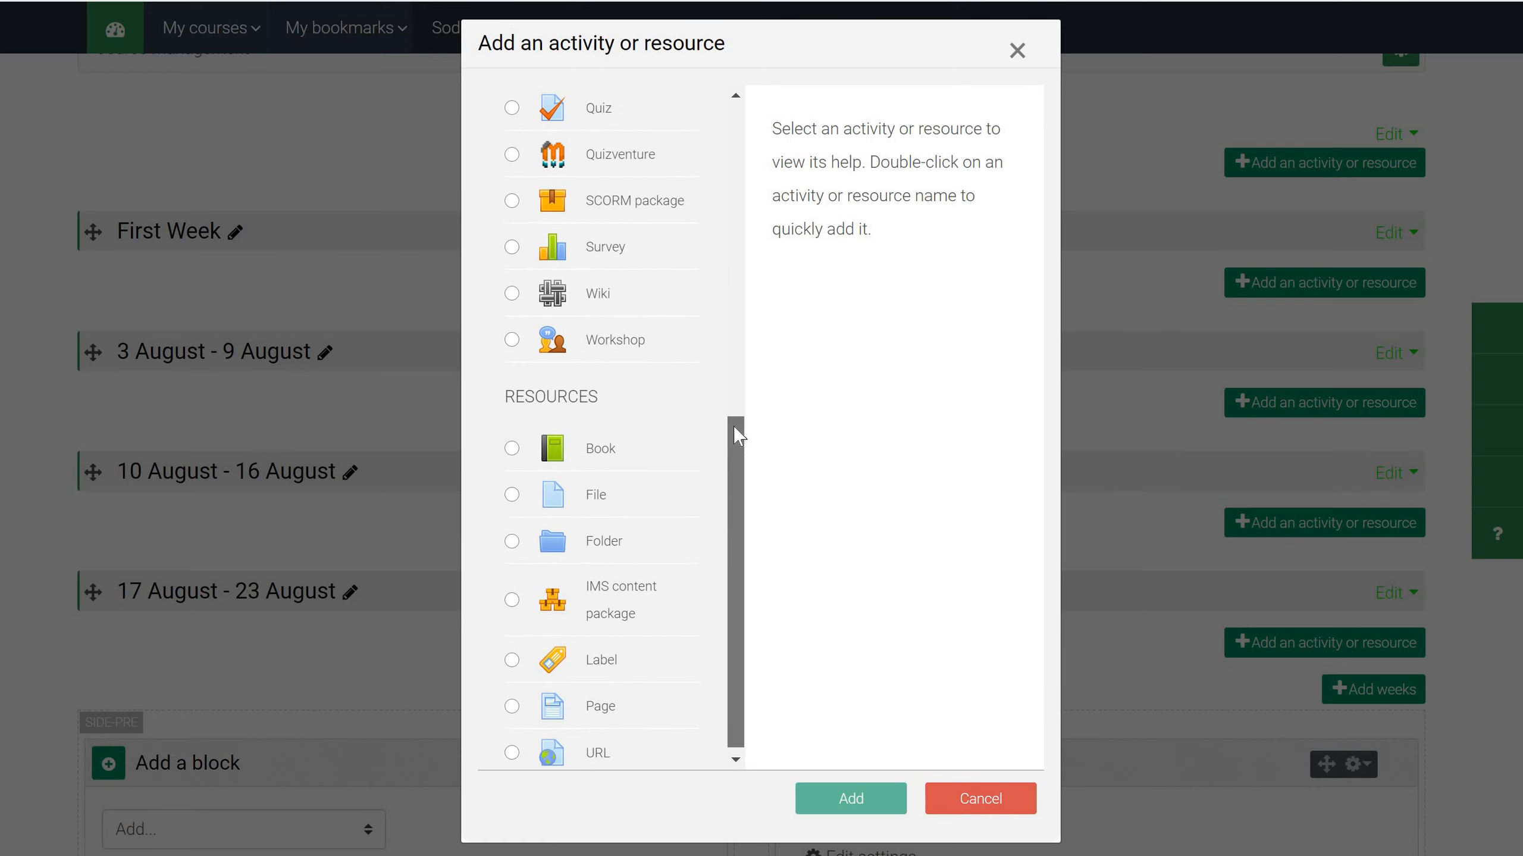
{"action": "left_click_drag", "start_coordinate": [733, 426], "coordinate": [718, 376]}
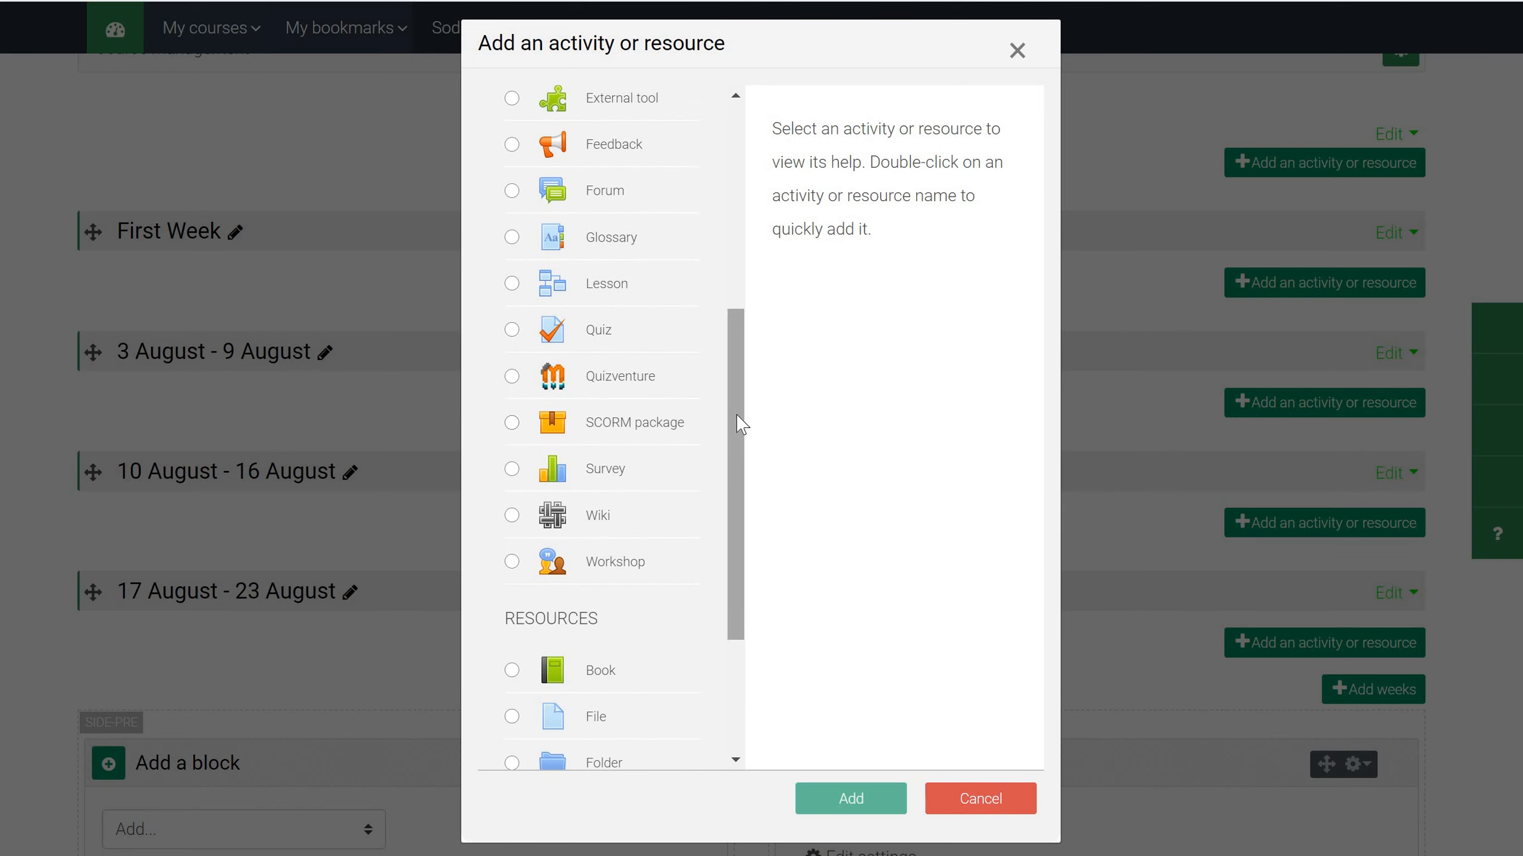
{"action": "left_click_drag", "start_coordinate": [736, 450], "coordinate": [717, 542]}
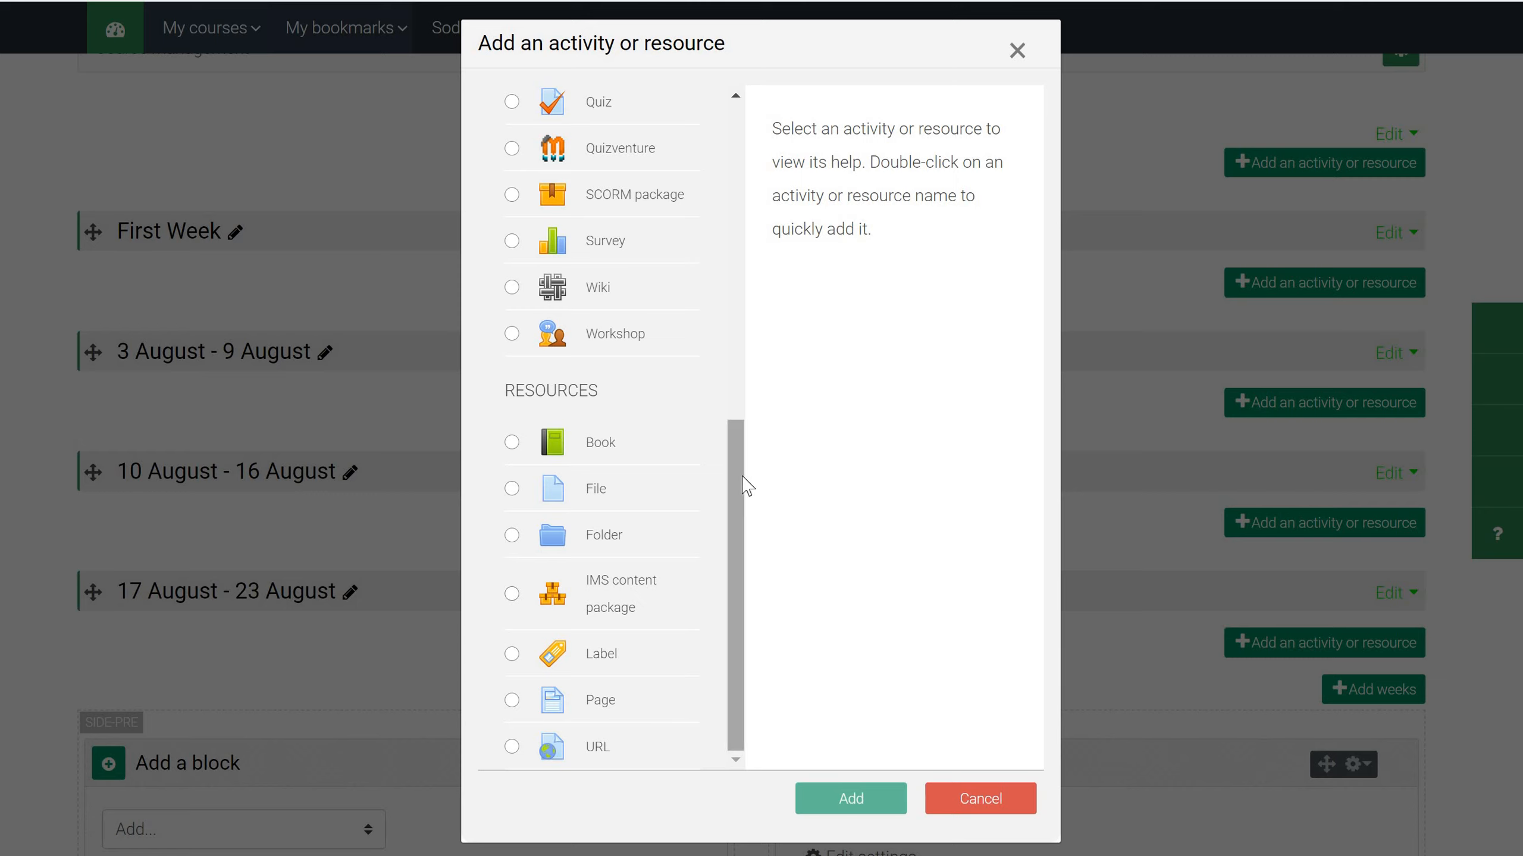
{"action": "left_click_drag", "start_coordinate": [742, 447], "coordinate": [746, 132]}
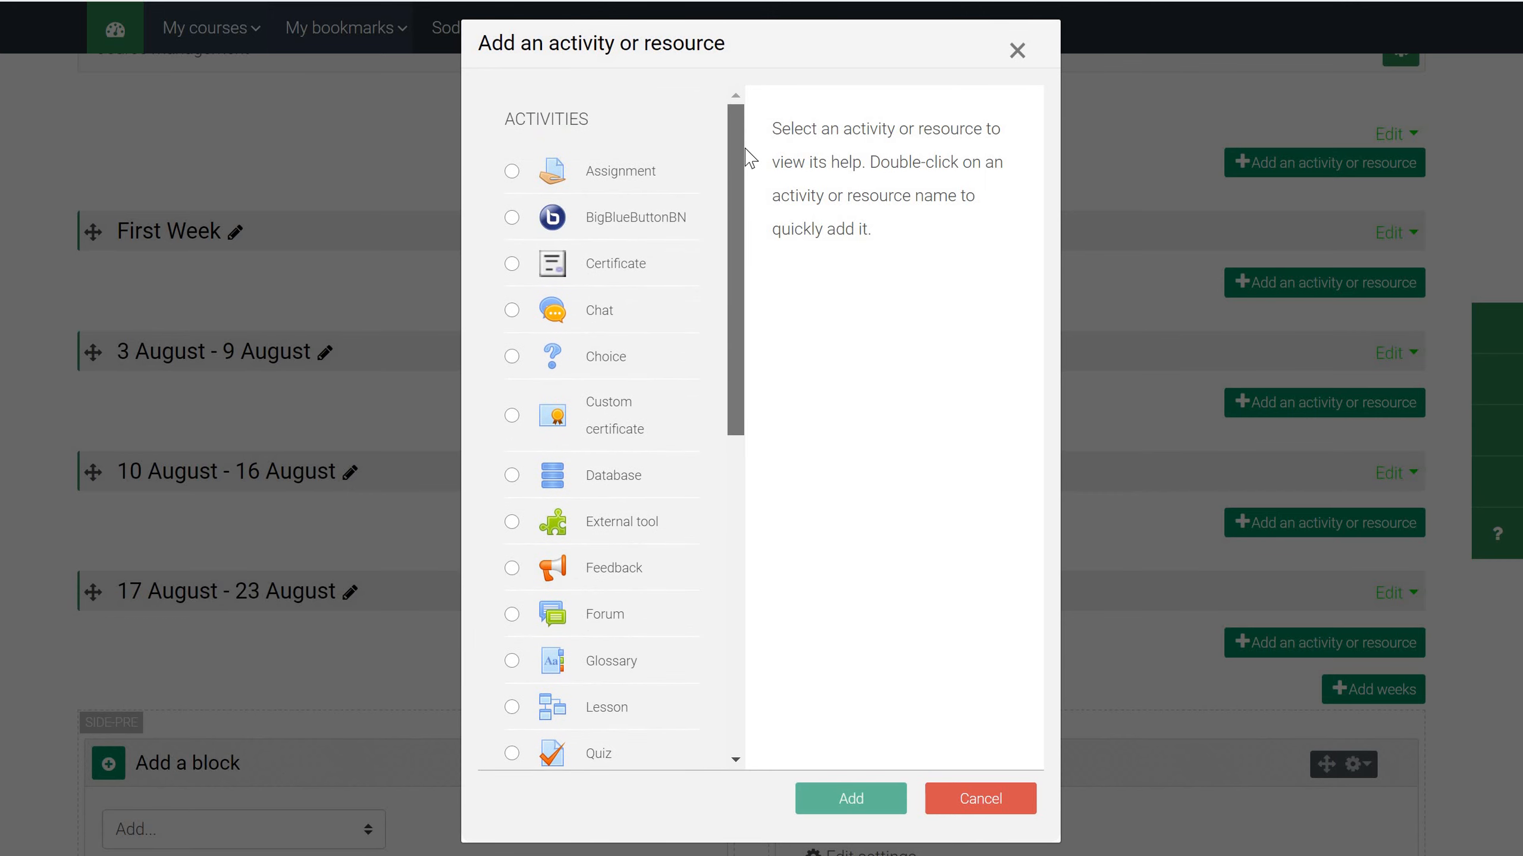
{"action": "scroll", "coordinate": [750, 189], "scroll_direction": "down", "scroll_amount": 2}
{"action": "scroll", "coordinate": [767, 231], "scroll_direction": "down", "scroll_amount": 1}
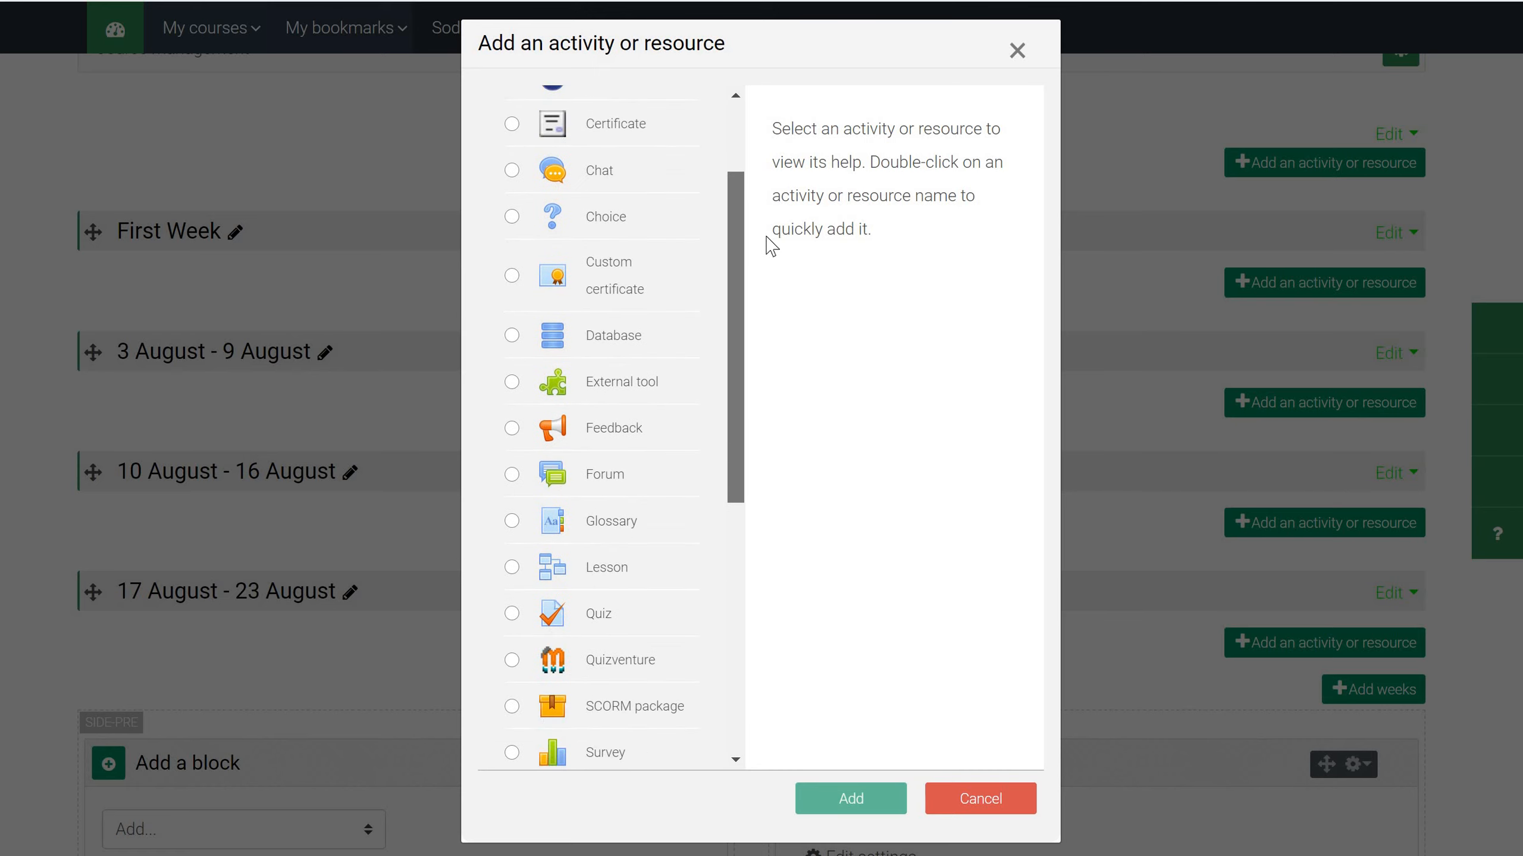
{"action": "scroll", "coordinate": [769, 244], "scroll_direction": "down", "scroll_amount": 4}
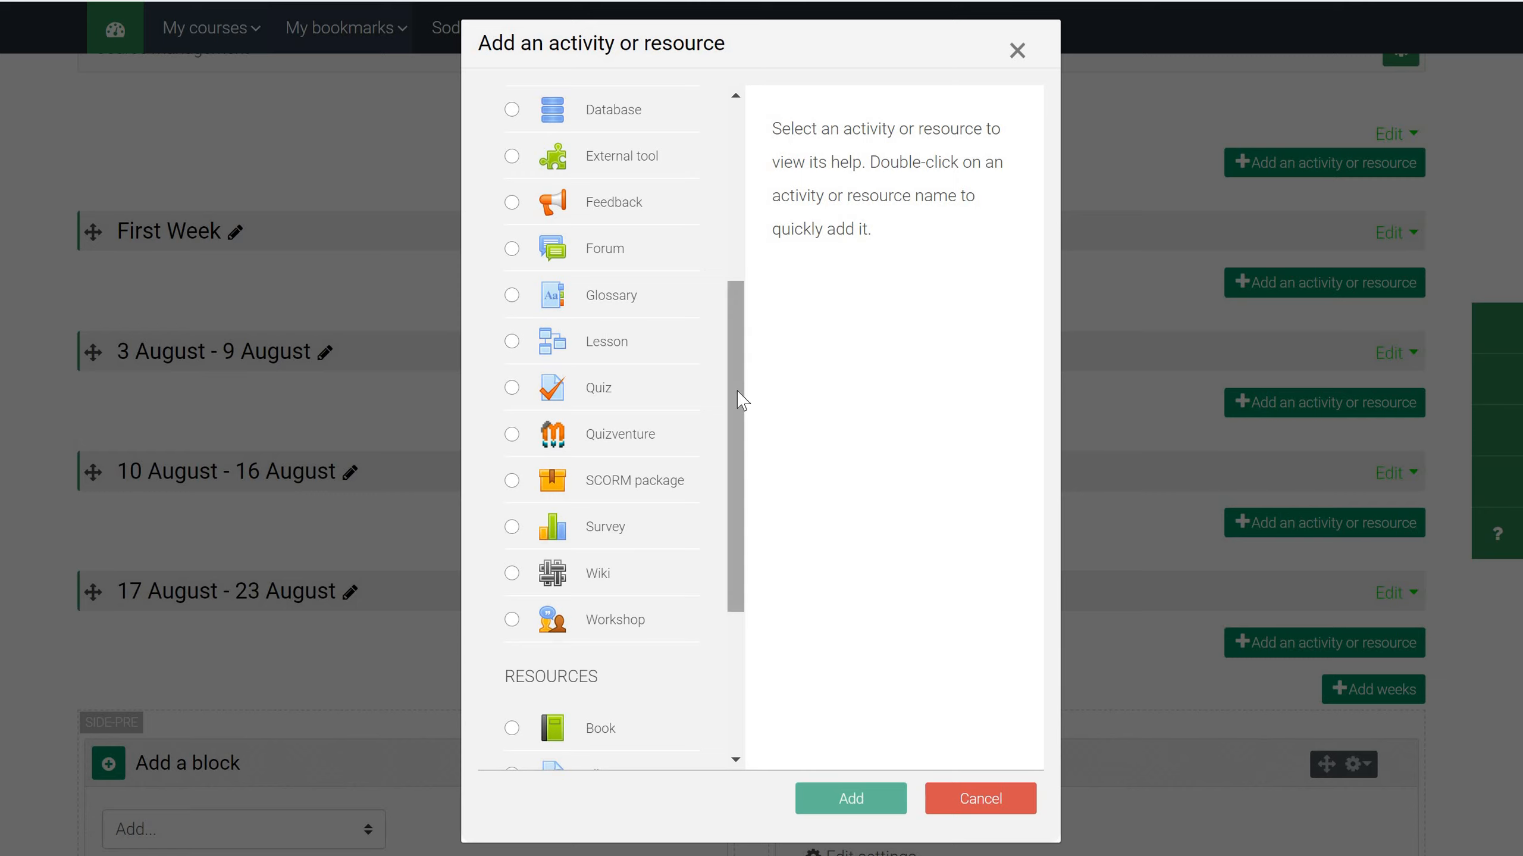
{"action": "left_click_drag", "start_coordinate": [741, 398], "coordinate": [721, 547]}
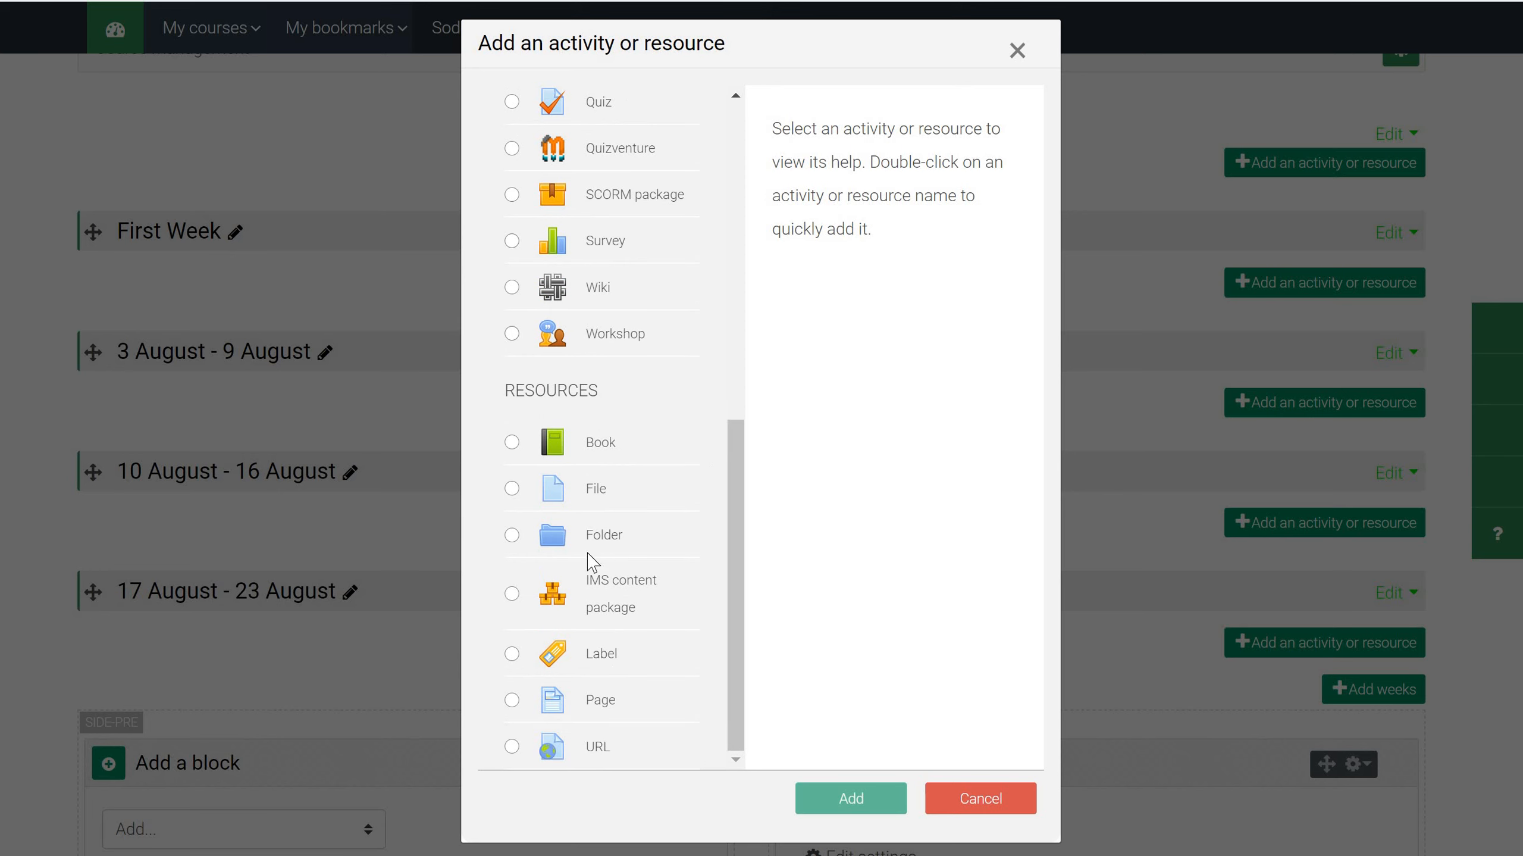
- Add a Page resource to First Week and name it Introduction to Economics
{"action": "left_click", "coordinate": [596, 712]}
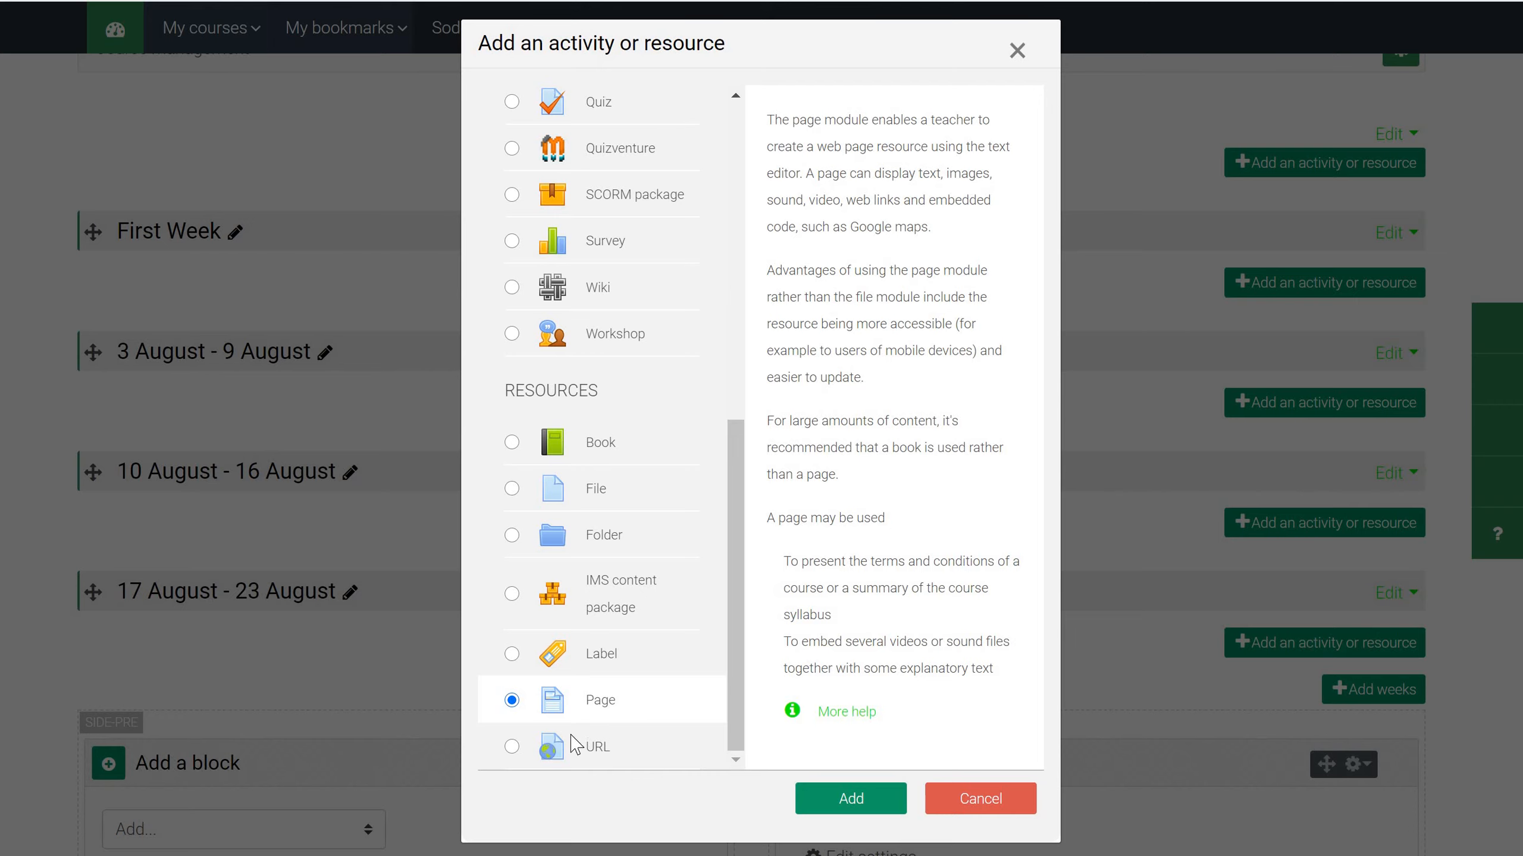
{"action": "left_click", "coordinate": [872, 801]}
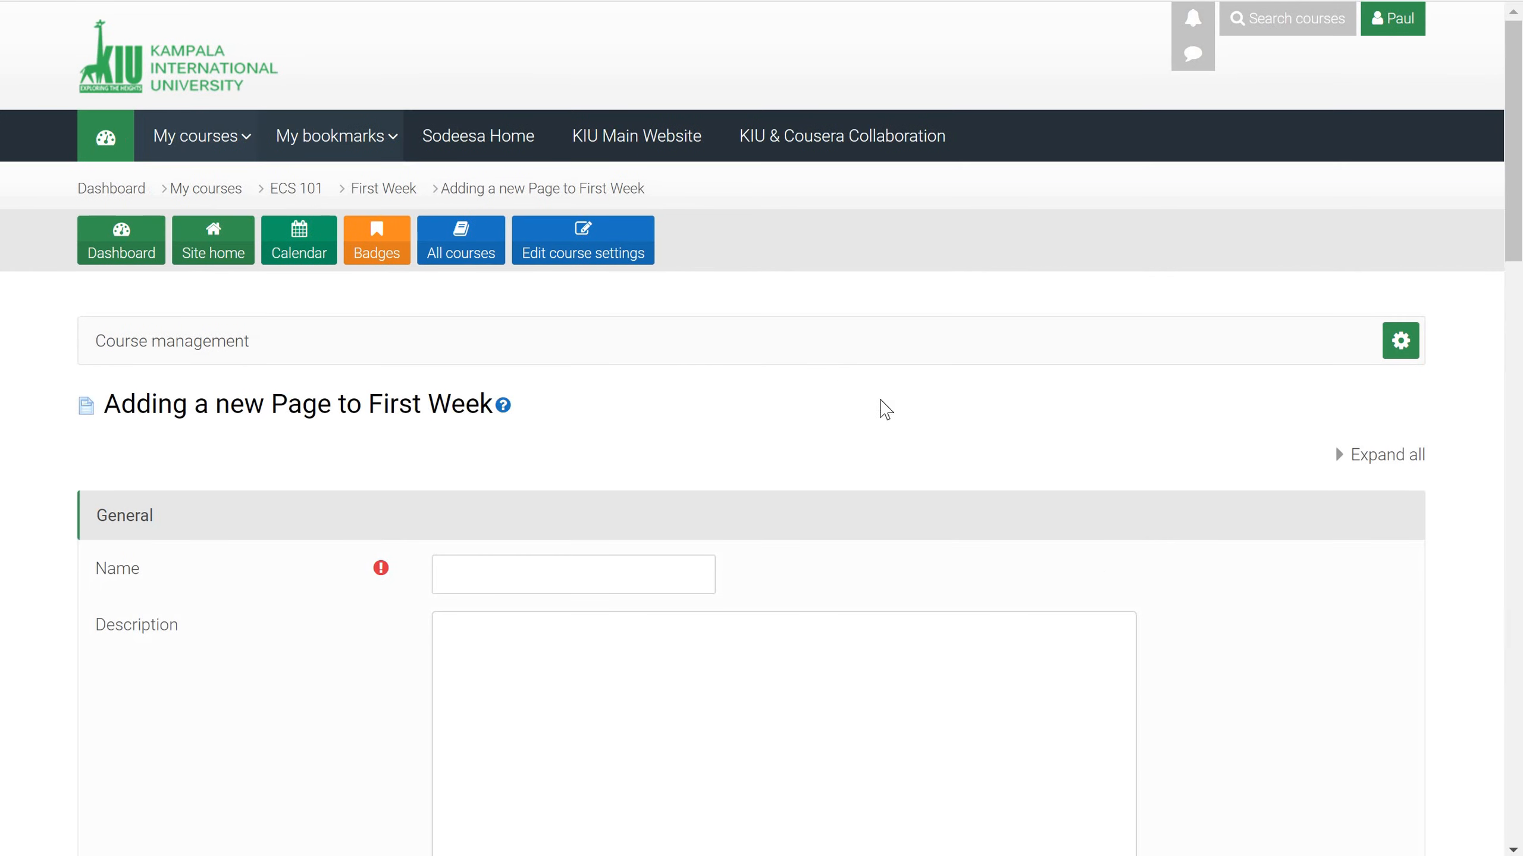
{"action": "scroll", "coordinate": [945, 493], "scroll_direction": "down", "scroll_amount": 5}
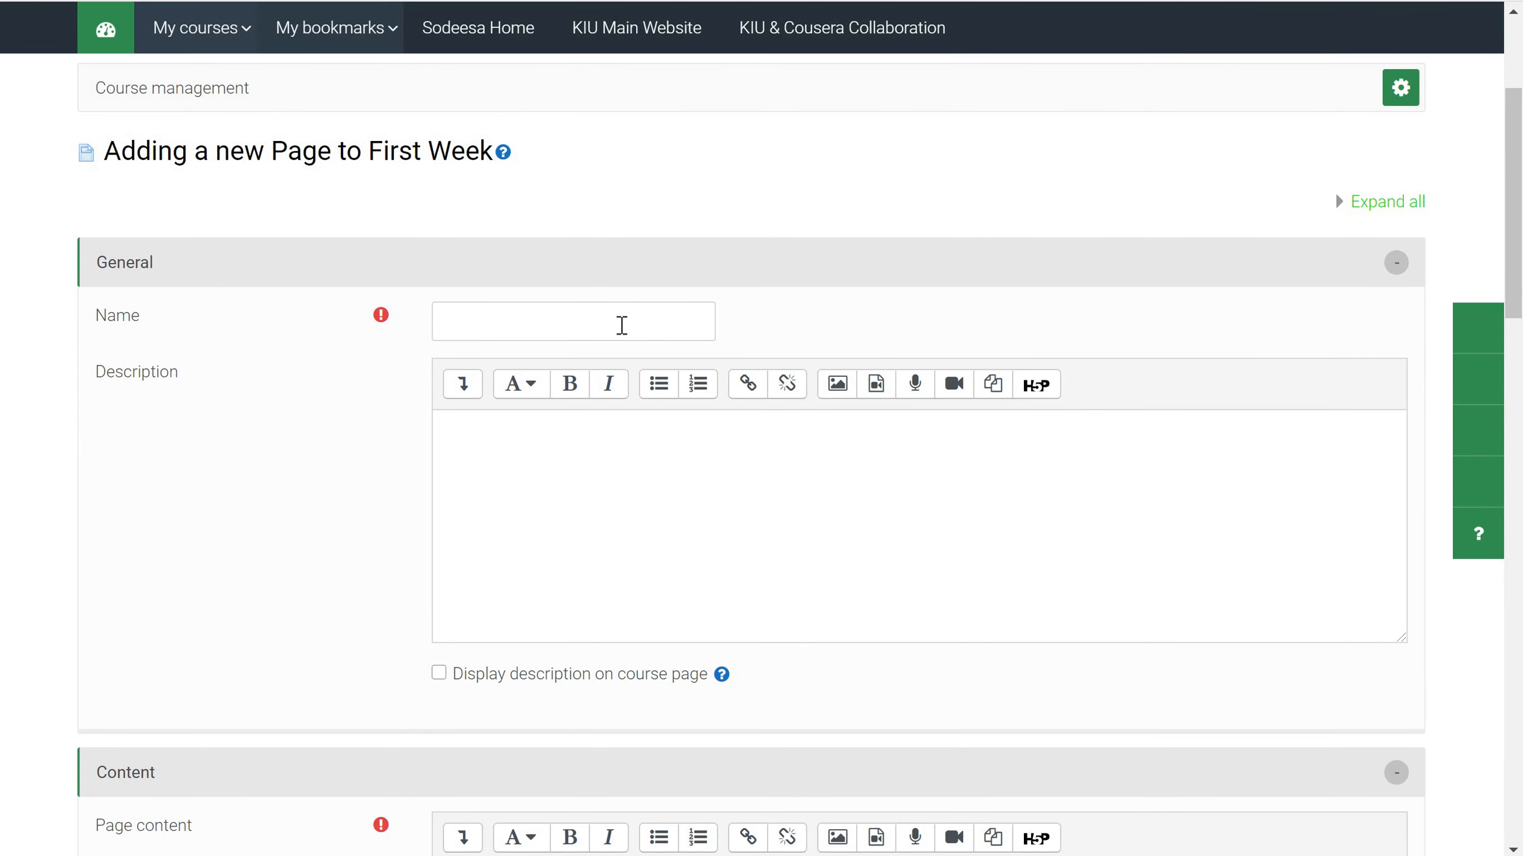
{"action": "left_click", "coordinate": [622, 325]}
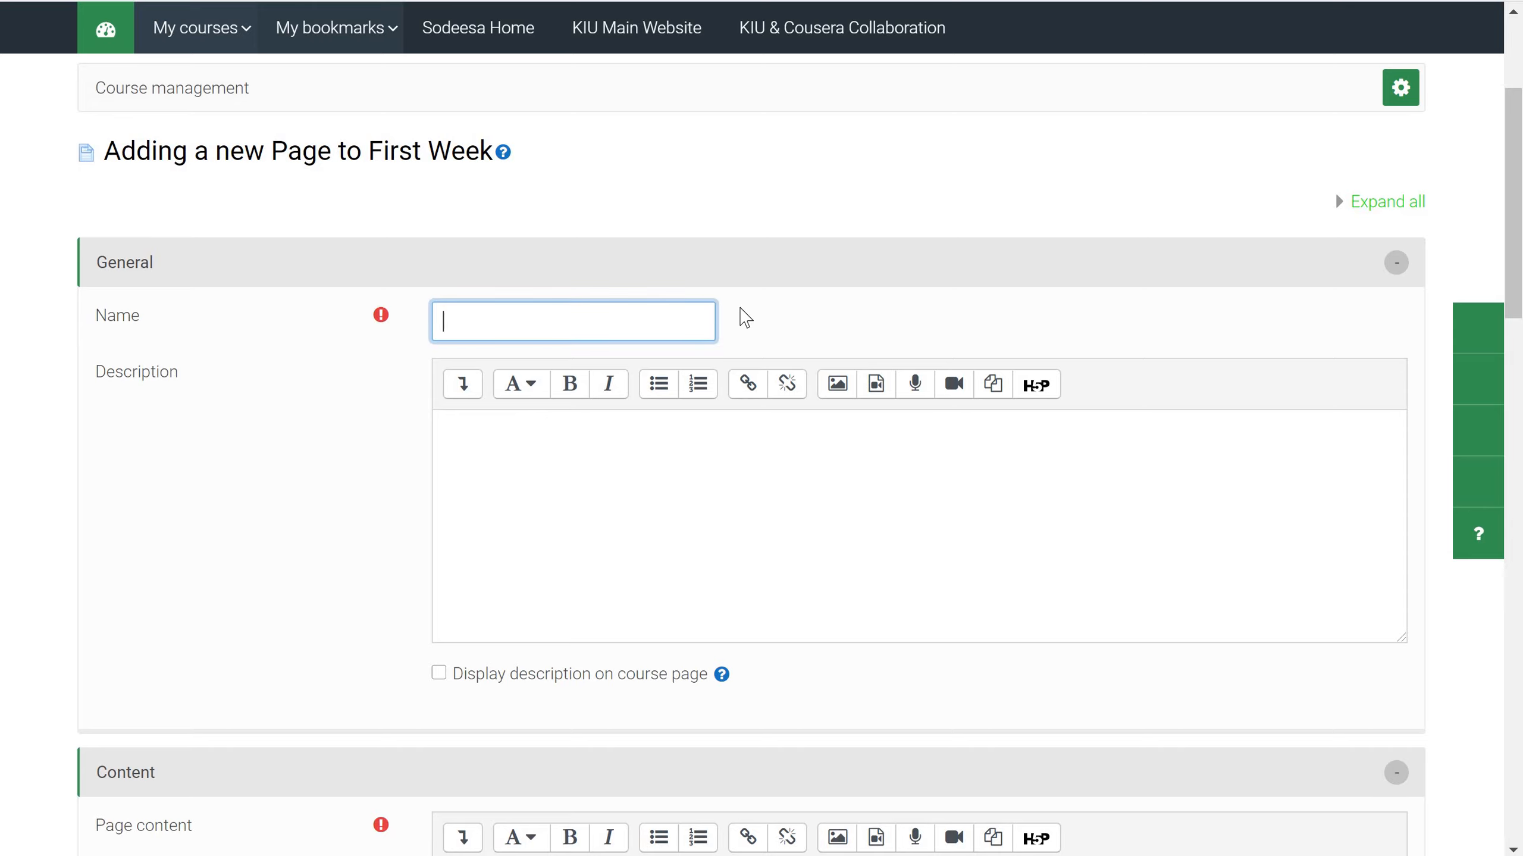
{"action": "type", "text": "In"}
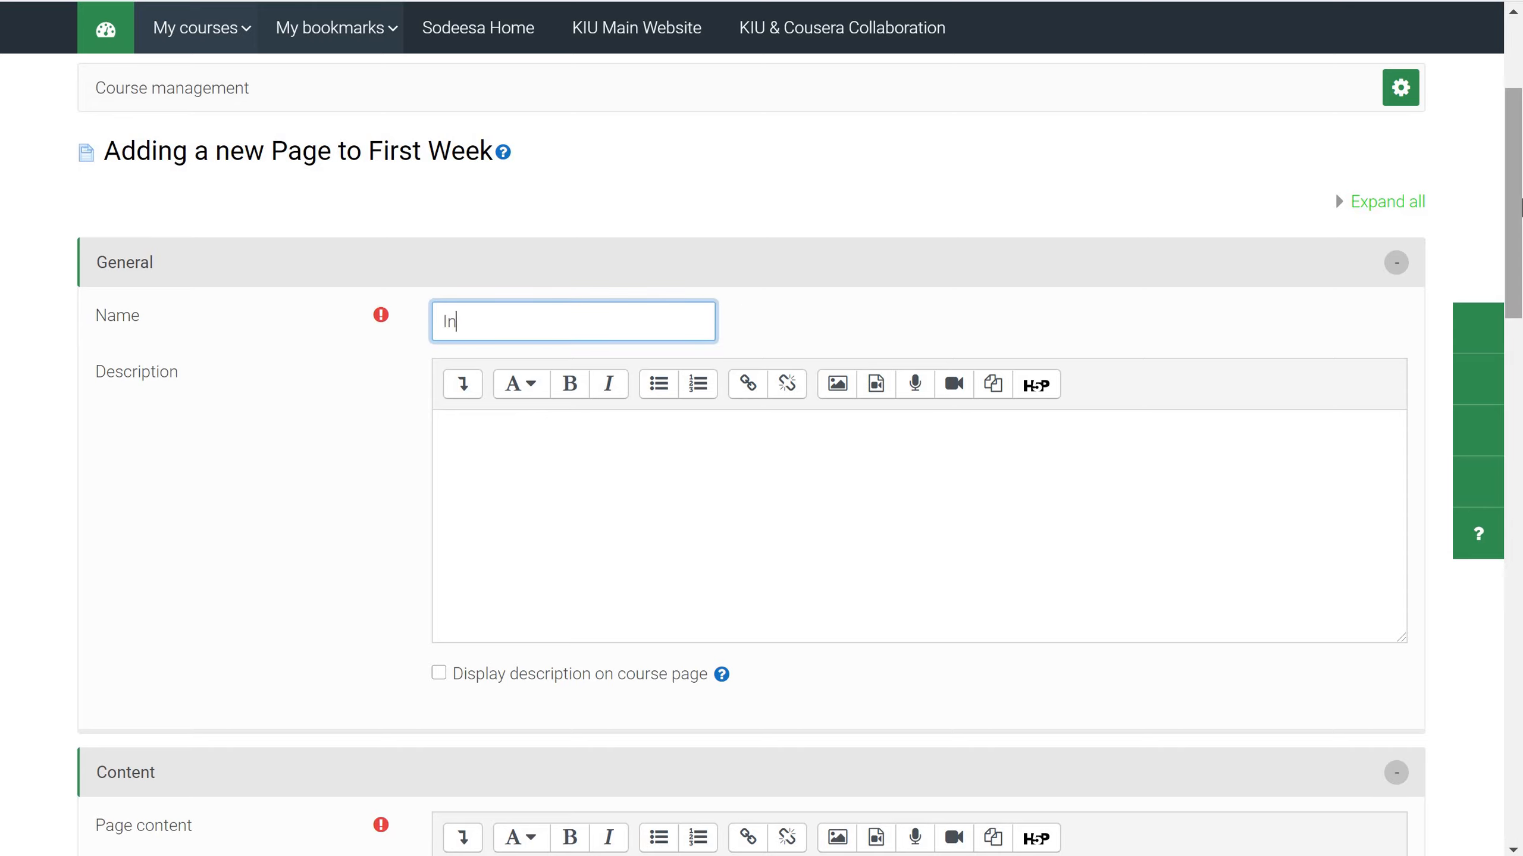
{"action": "type", "text": "troduction to Economics"}
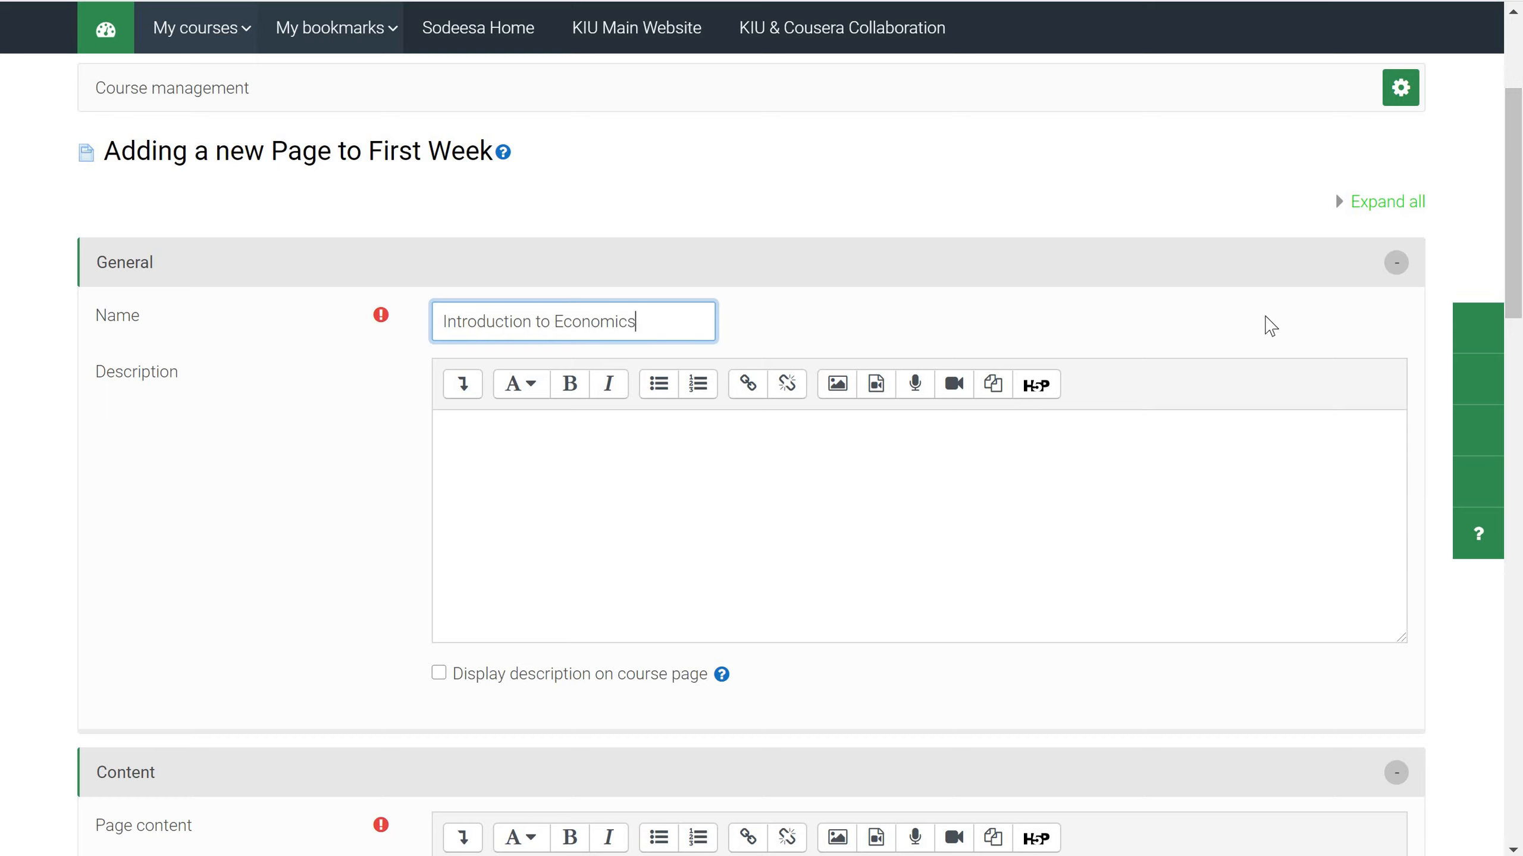
- Enter the page description "This is the description section" with the spelling of "description" corrected
{"action": "left_click", "coordinate": [569, 447]}
{"action": "type", "text": "This is the disc"}
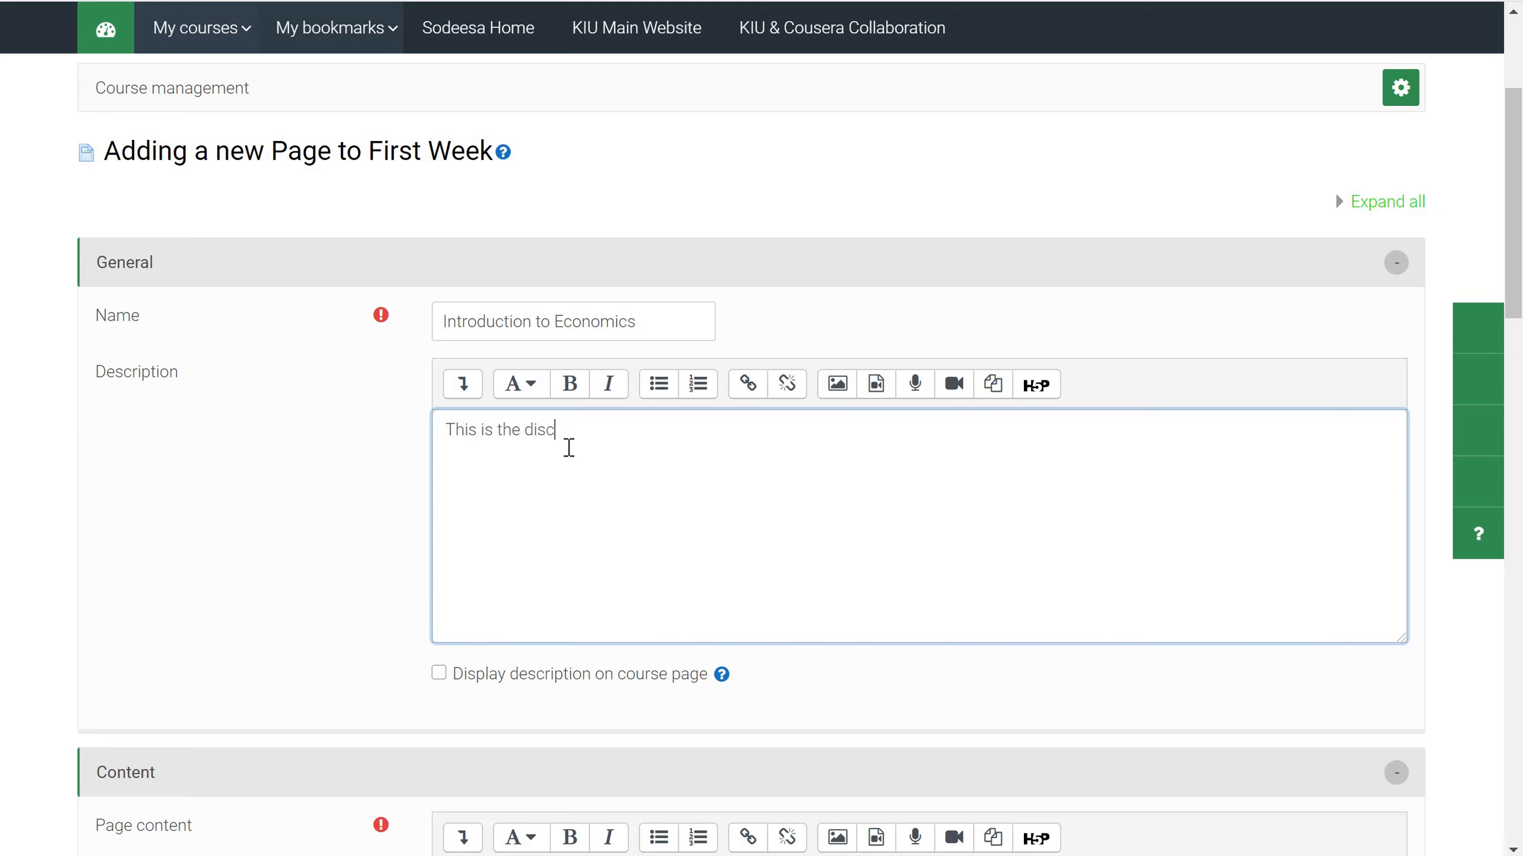
{"action": "type", "text": "ription section"}
{"action": "right_click", "coordinate": [549, 432]}
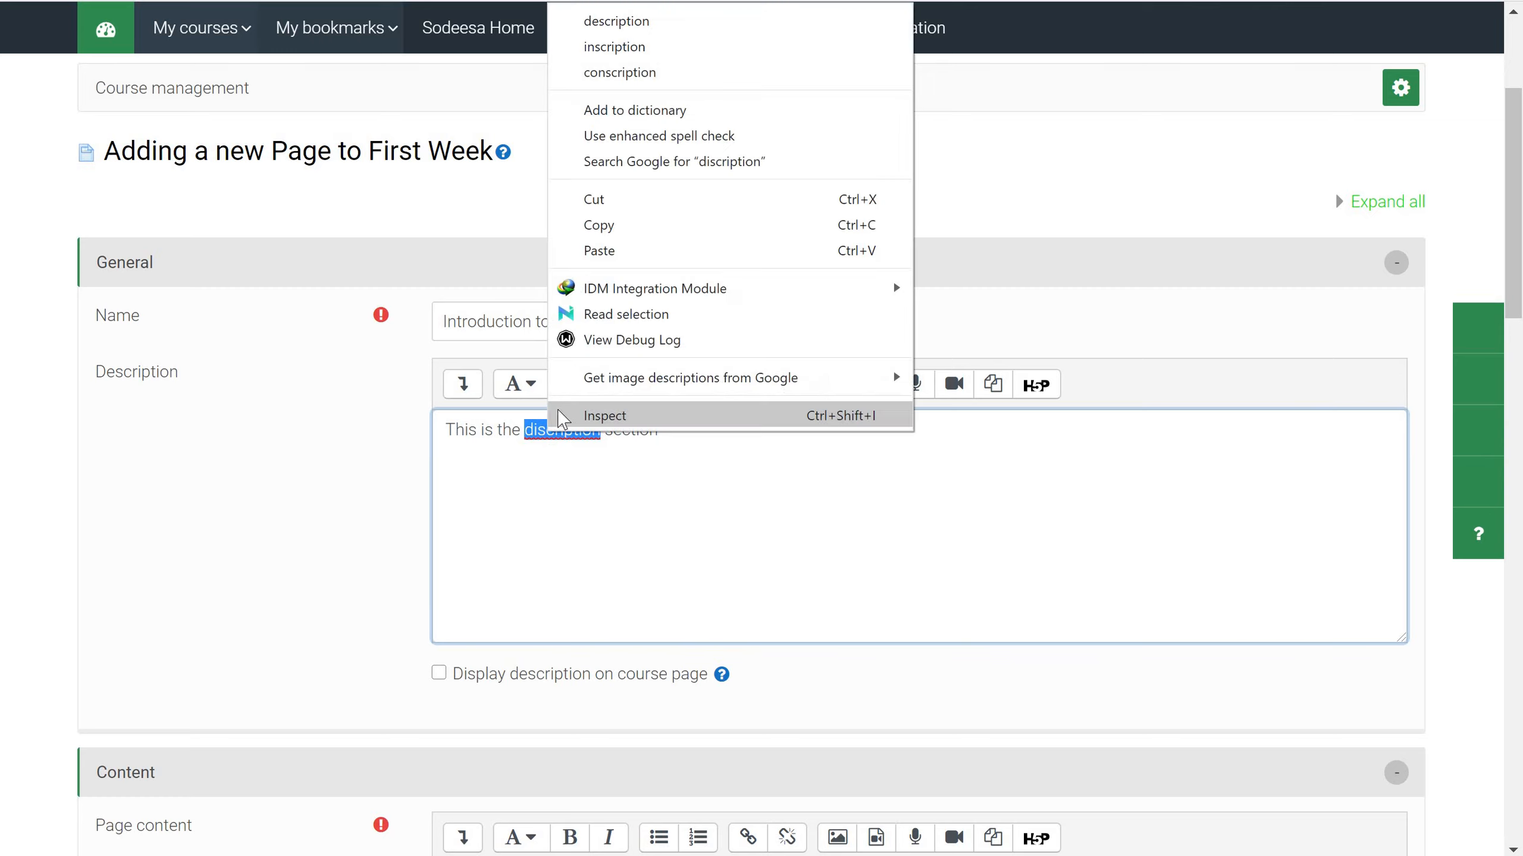
{"action": "left_click", "coordinate": [623, 19]}
- Fill the page content with the paragraph on micro- and macroeconomics beginning "Economics focuses on the behaviour and interactions of economic agents"
{"action": "scroll", "coordinate": [350, 653], "scroll_direction": "down", "scroll_amount": 5}
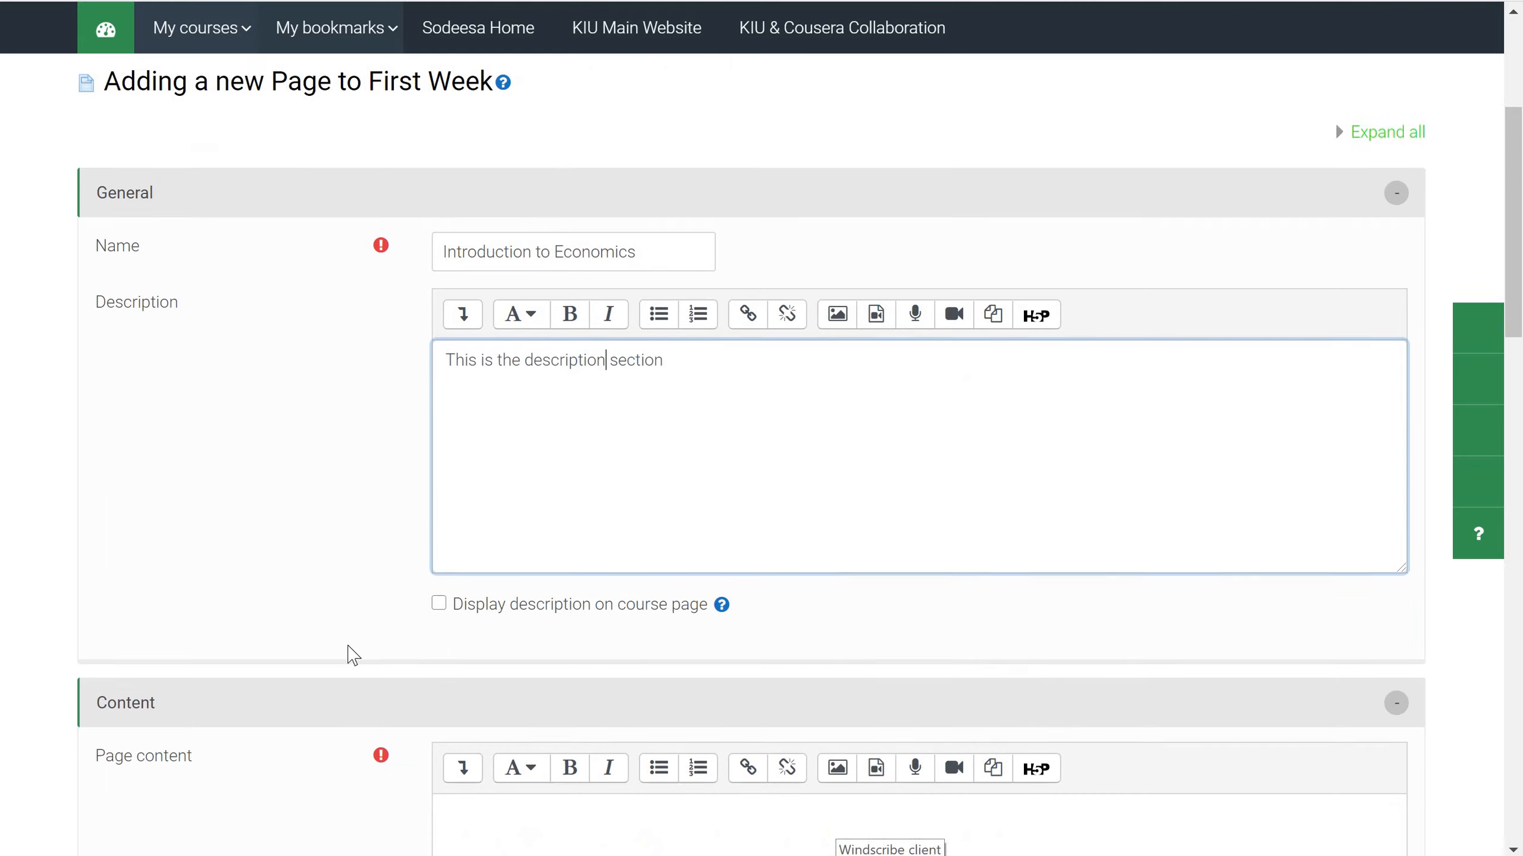
{"action": "scroll", "coordinate": [353, 655], "scroll_direction": "down", "scroll_amount": 5}
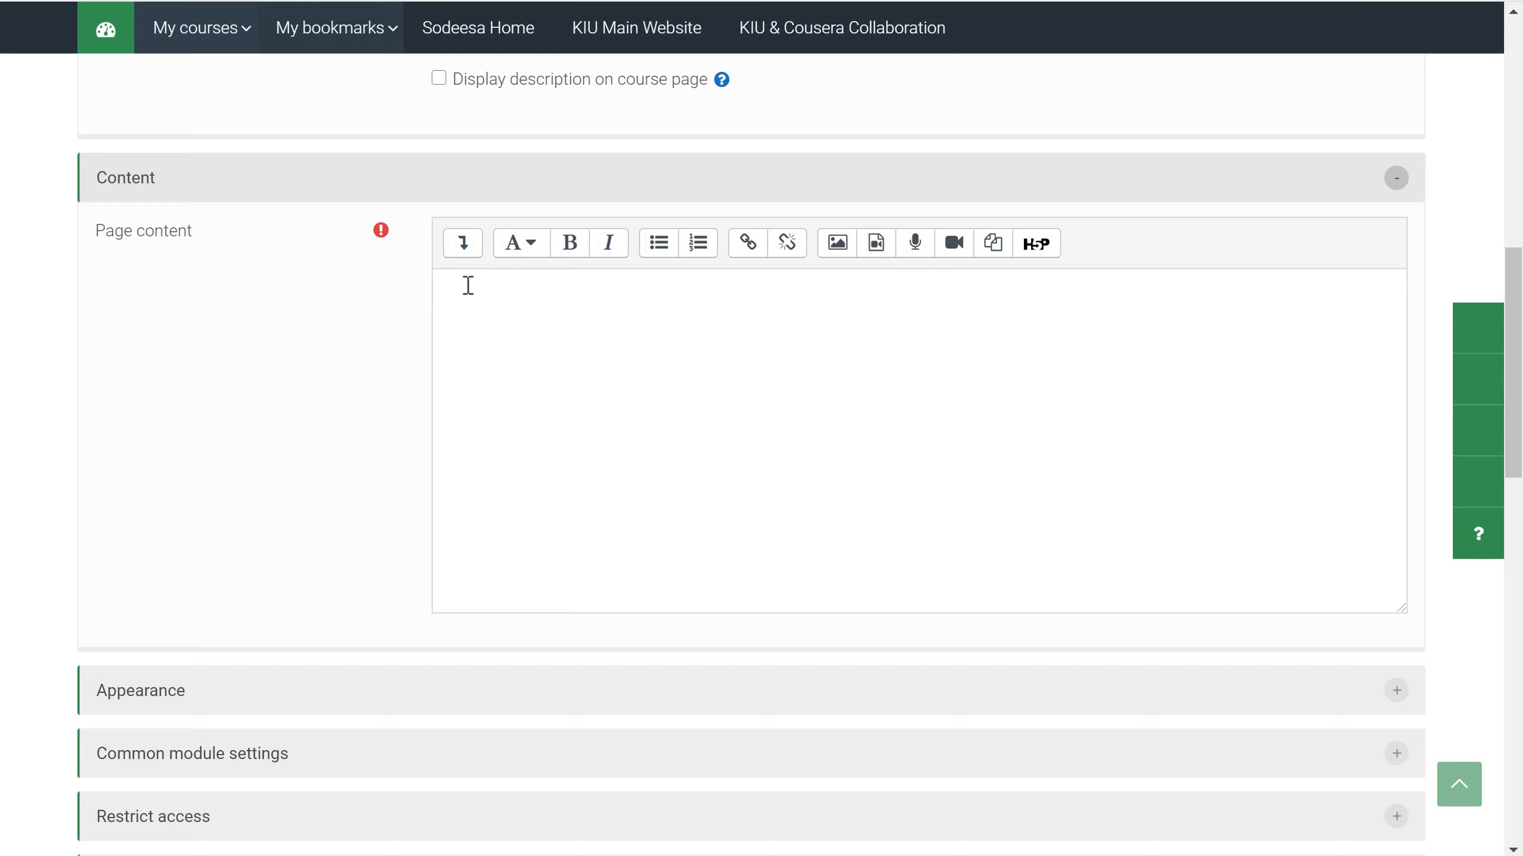
{"action": "left_click", "coordinate": [538, 293]}
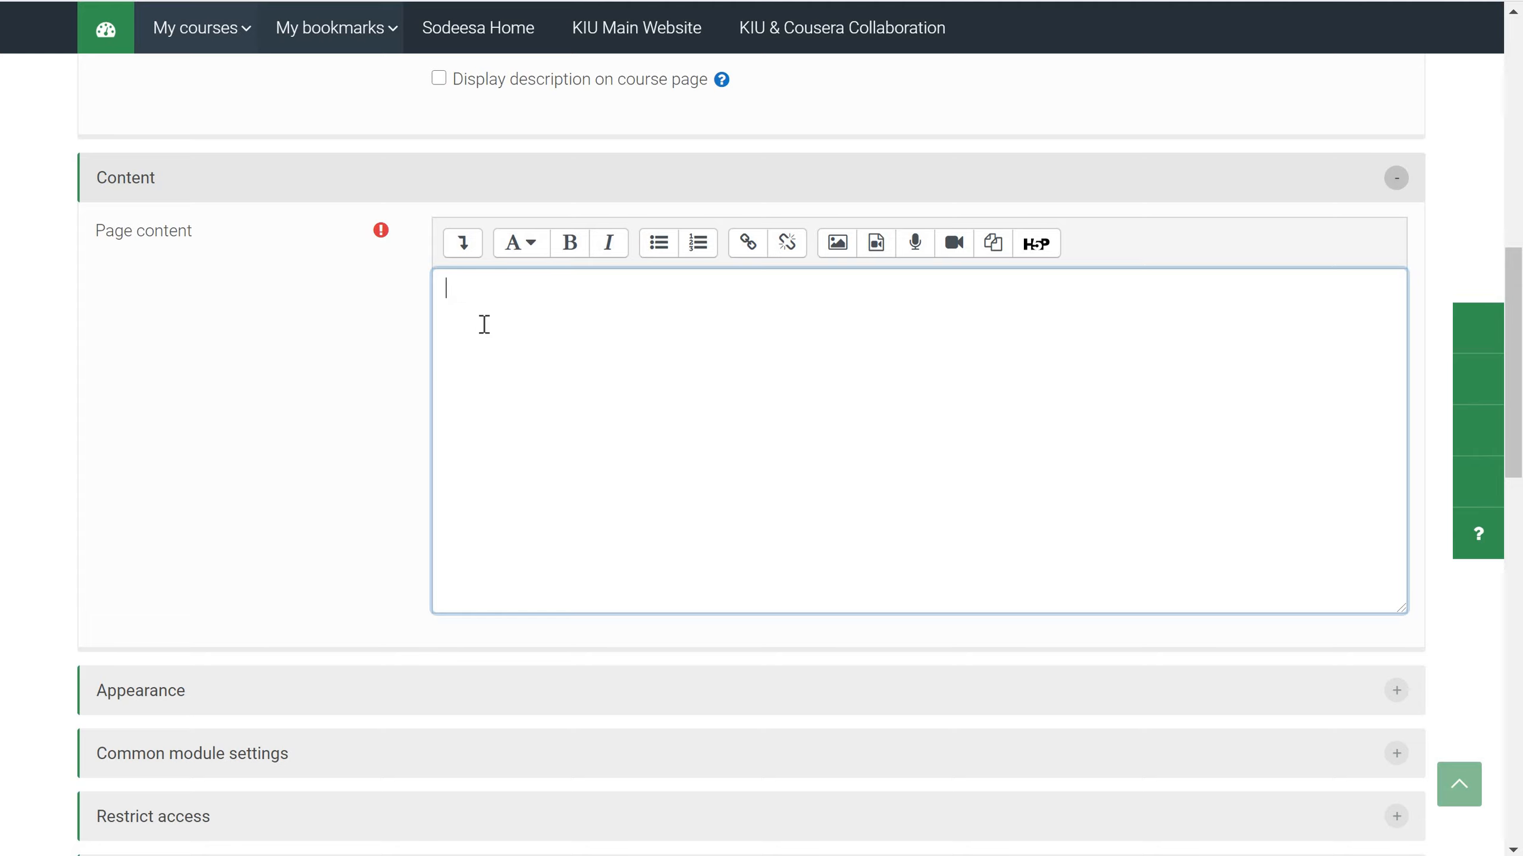
{"action": "type", "text": "Economics focuses on the behaviour and interactions of economic agents and how economies work. Microeconomics analyzes basic elements in the economy, including individual agents and markets, their interactions, and the outcomes of interactions. Individual agents may include, for example, households, firms, buyers, and sellers. Macroeconomics analyzes the economy as a system where production, consumption, saving, and investment interact, and factors affecting it: employment of the resources of labour, capital, and land, currency inflation, economic growth, and public policies that have impact on these elements."}
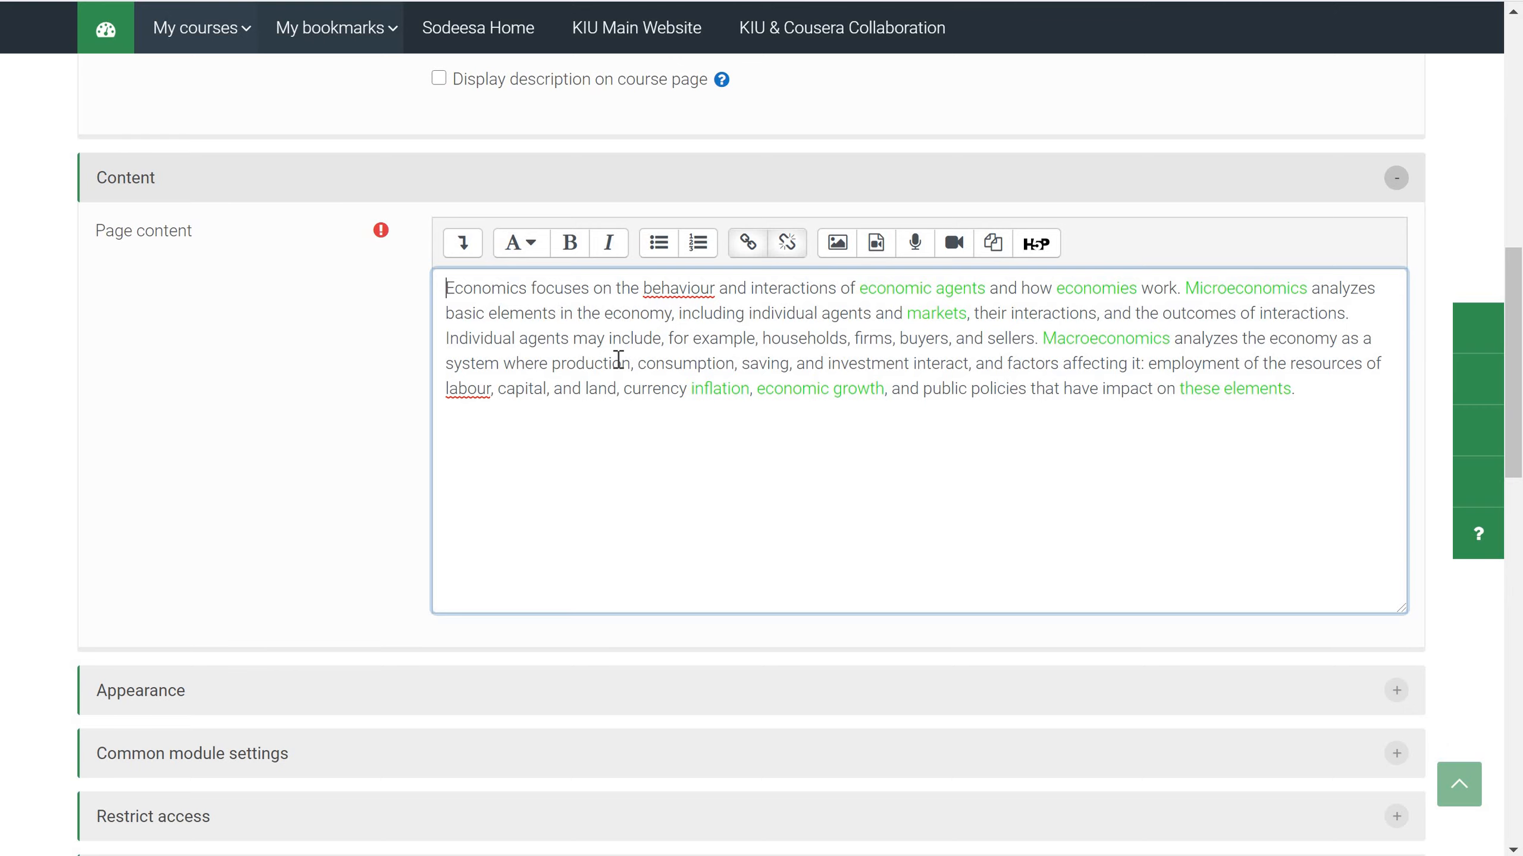
- Expand and review the page's Appearance options and Common module settings
{"action": "scroll", "coordinate": [617, 354], "scroll_direction": "down", "scroll_amount": 7}
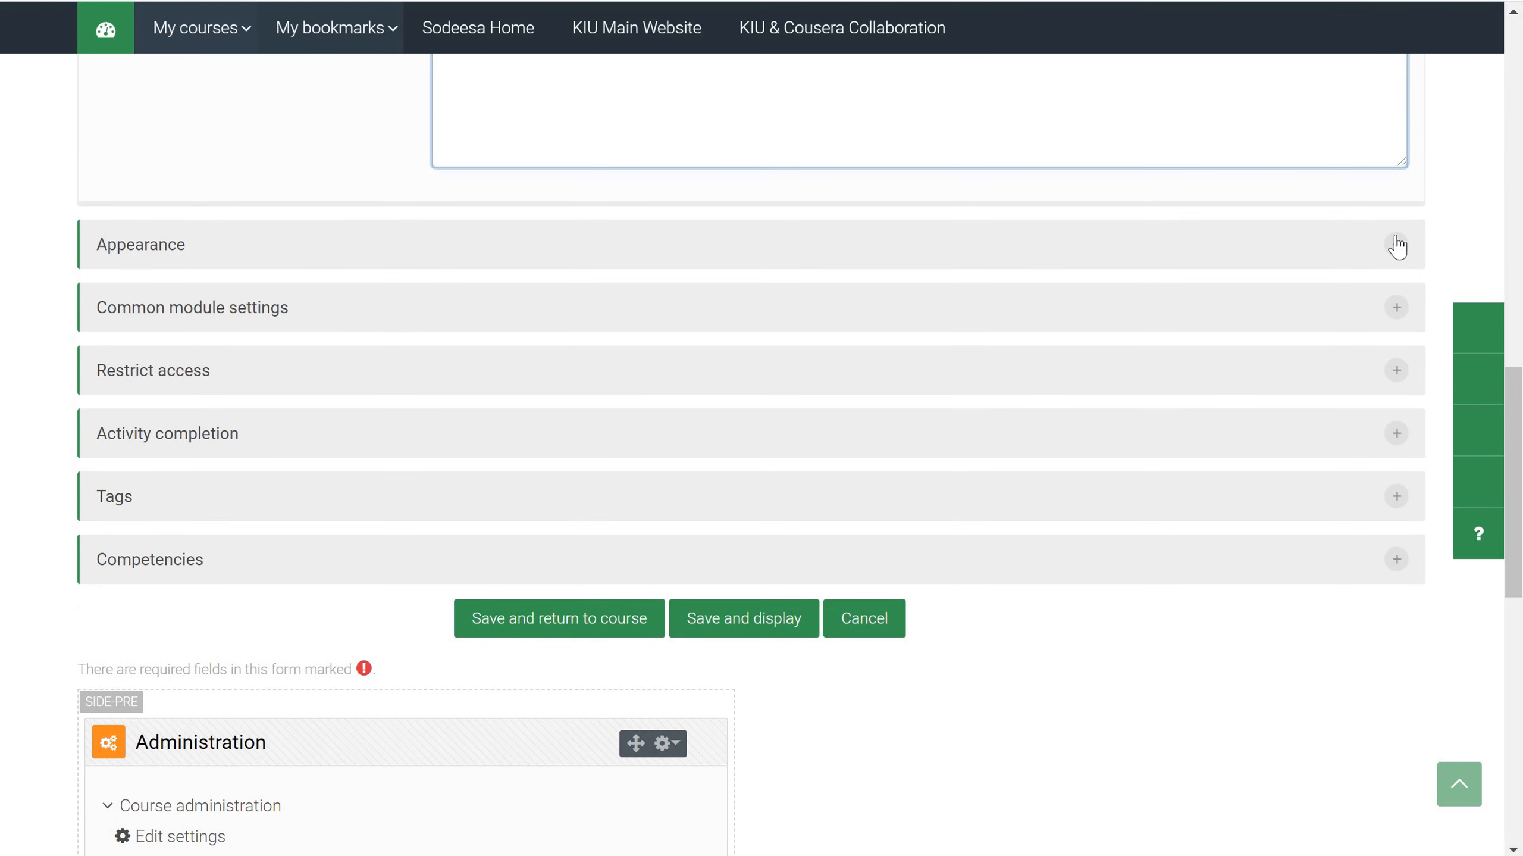
{"action": "left_click", "coordinate": [1361, 247]}
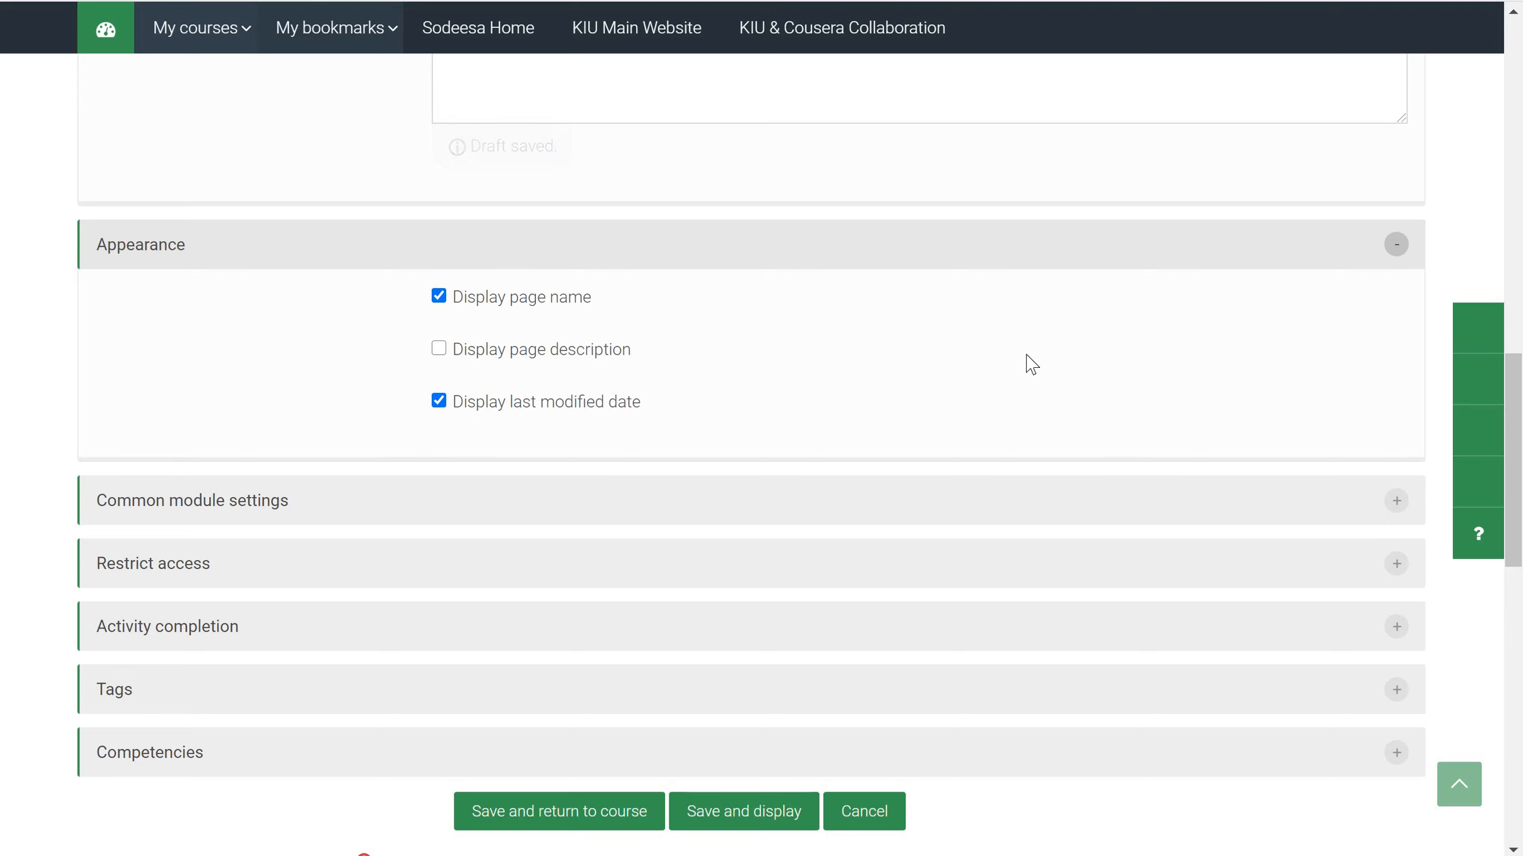
{"action": "left_click", "coordinate": [1335, 507]}
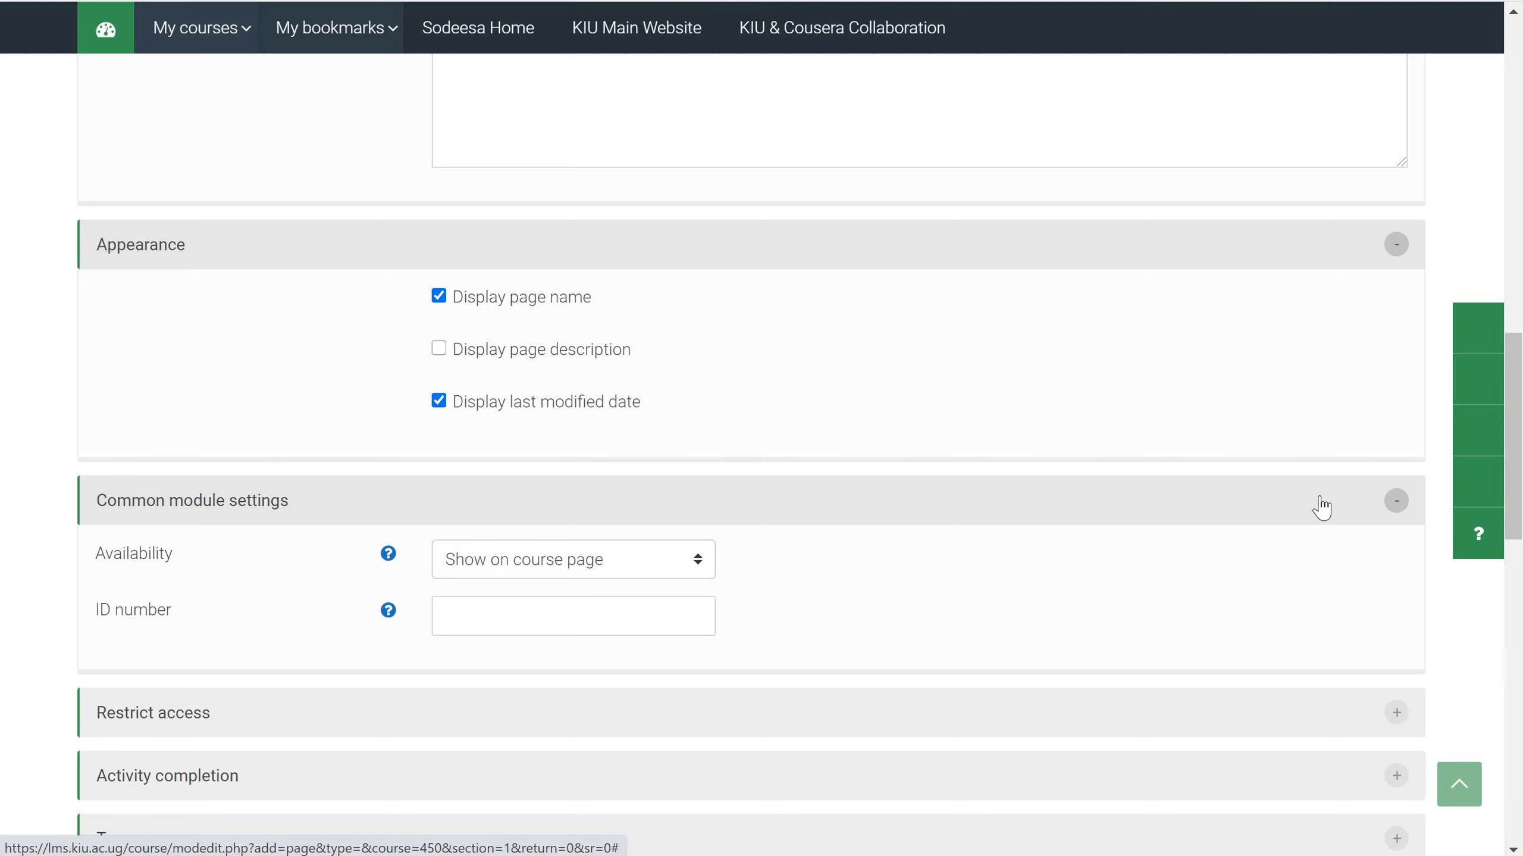
{"action": "scroll", "coordinate": [1194, 623], "scroll_direction": "down", "scroll_amount": 5}
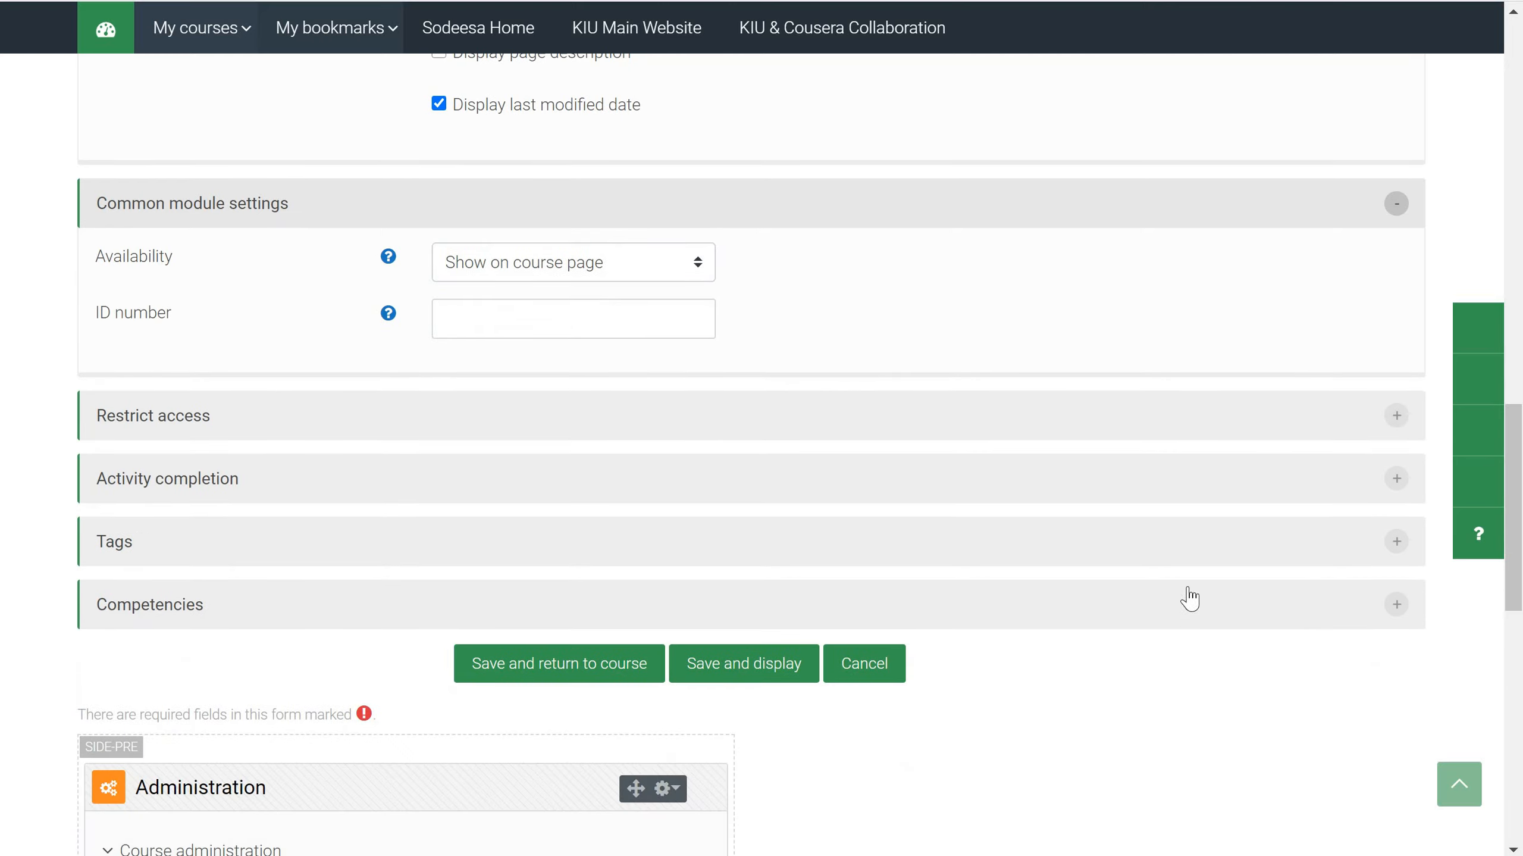
- Set completion tracking to "Show activity as complete when conditions are met" and require students to view the activity
{"action": "left_click", "coordinate": [1376, 482]}
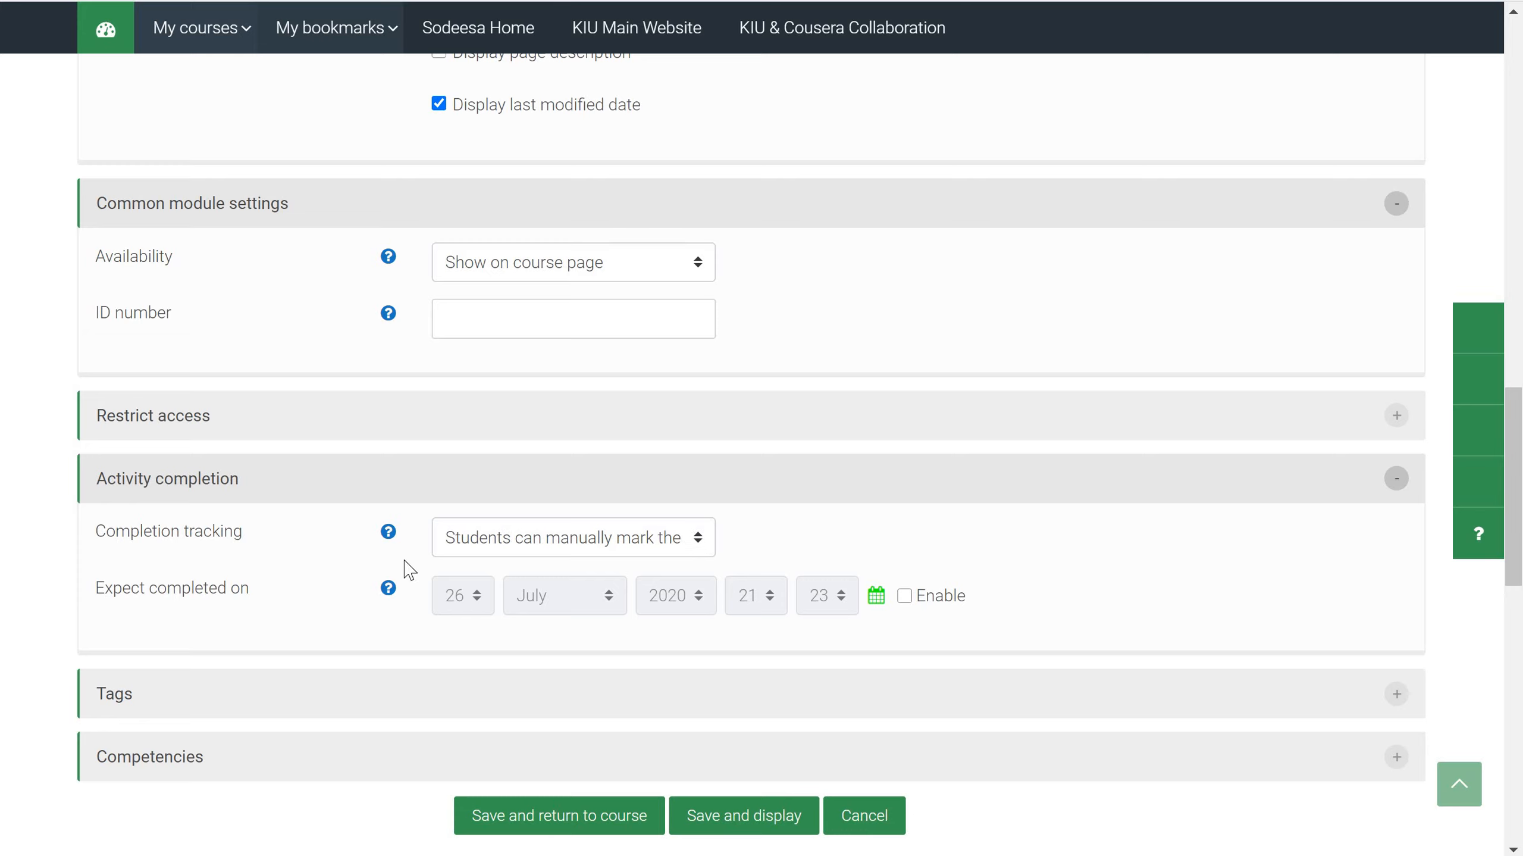
{"action": "left_click", "coordinate": [700, 540]}
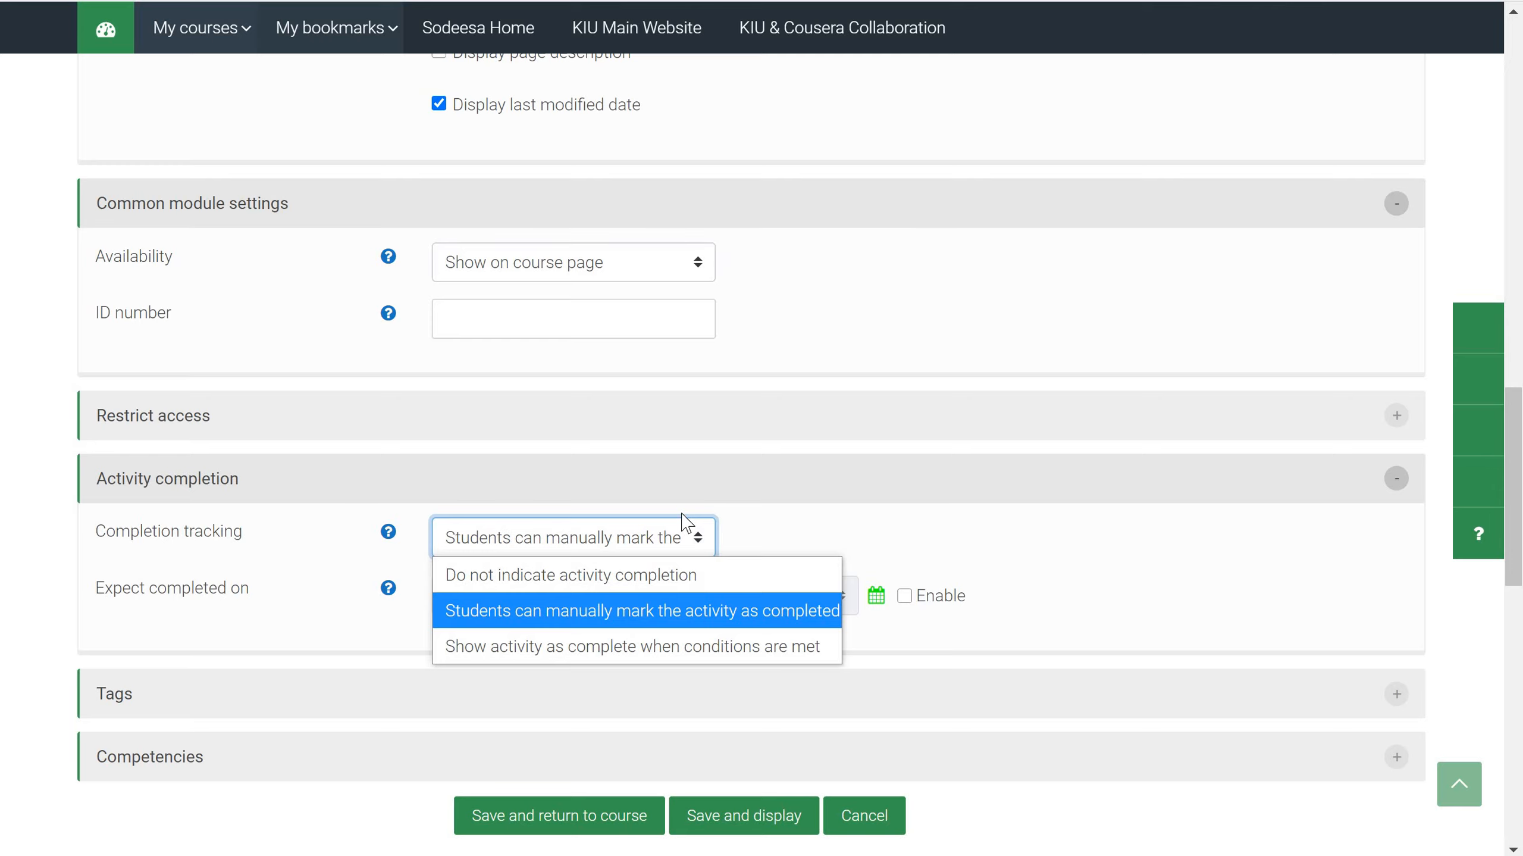
{"action": "left_click", "coordinate": [509, 645]}
{"action": "left_click", "coordinate": [651, 585]}
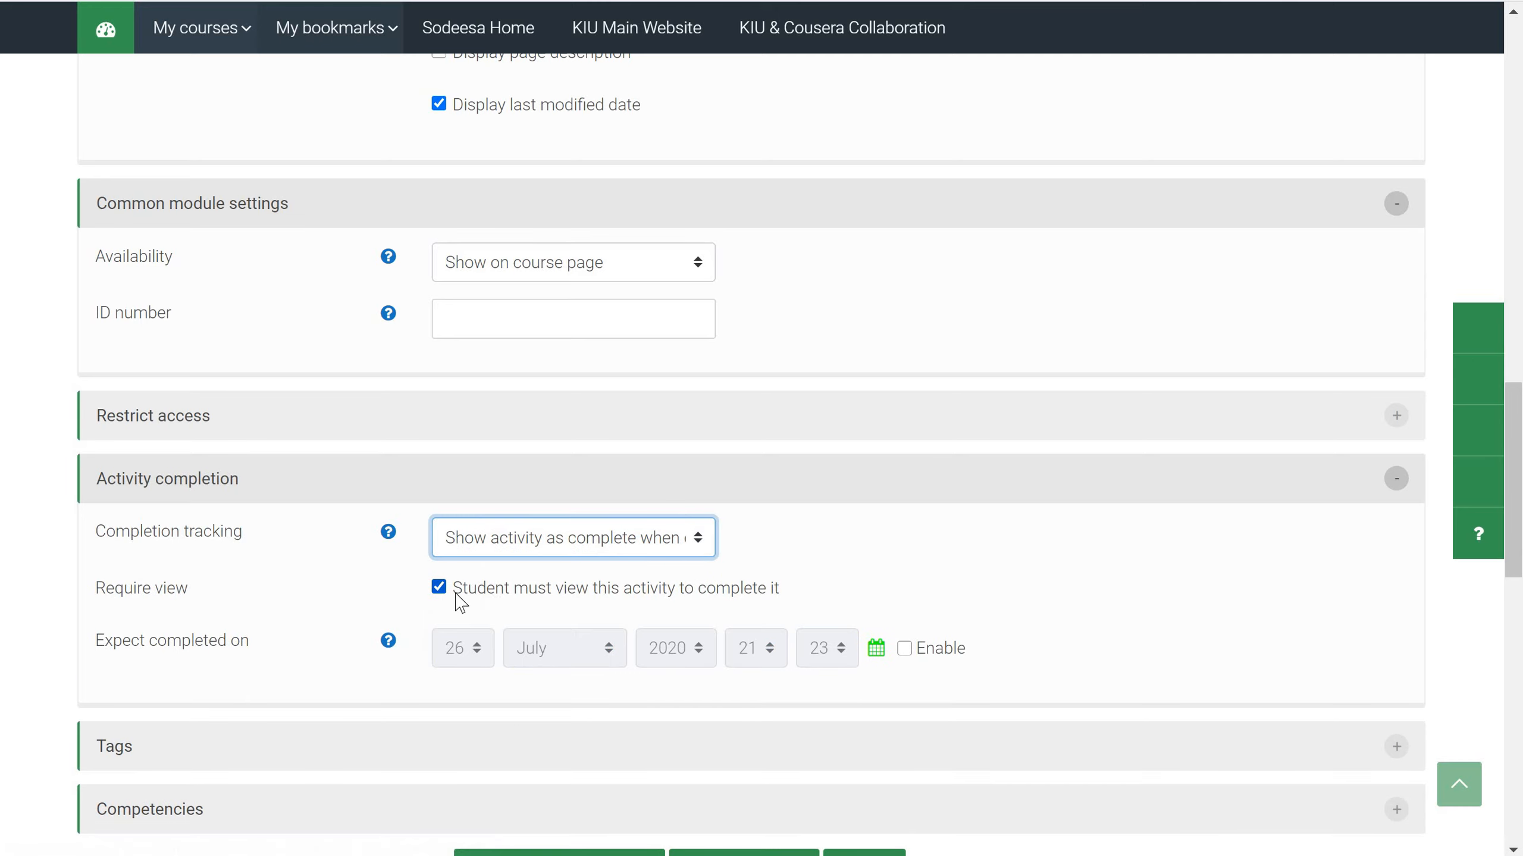
- Expand and review the page's Tags and Competencies sections, including the help on course competencies
{"action": "scroll", "coordinate": [1028, 480], "scroll_direction": "down", "scroll_amount": 3}
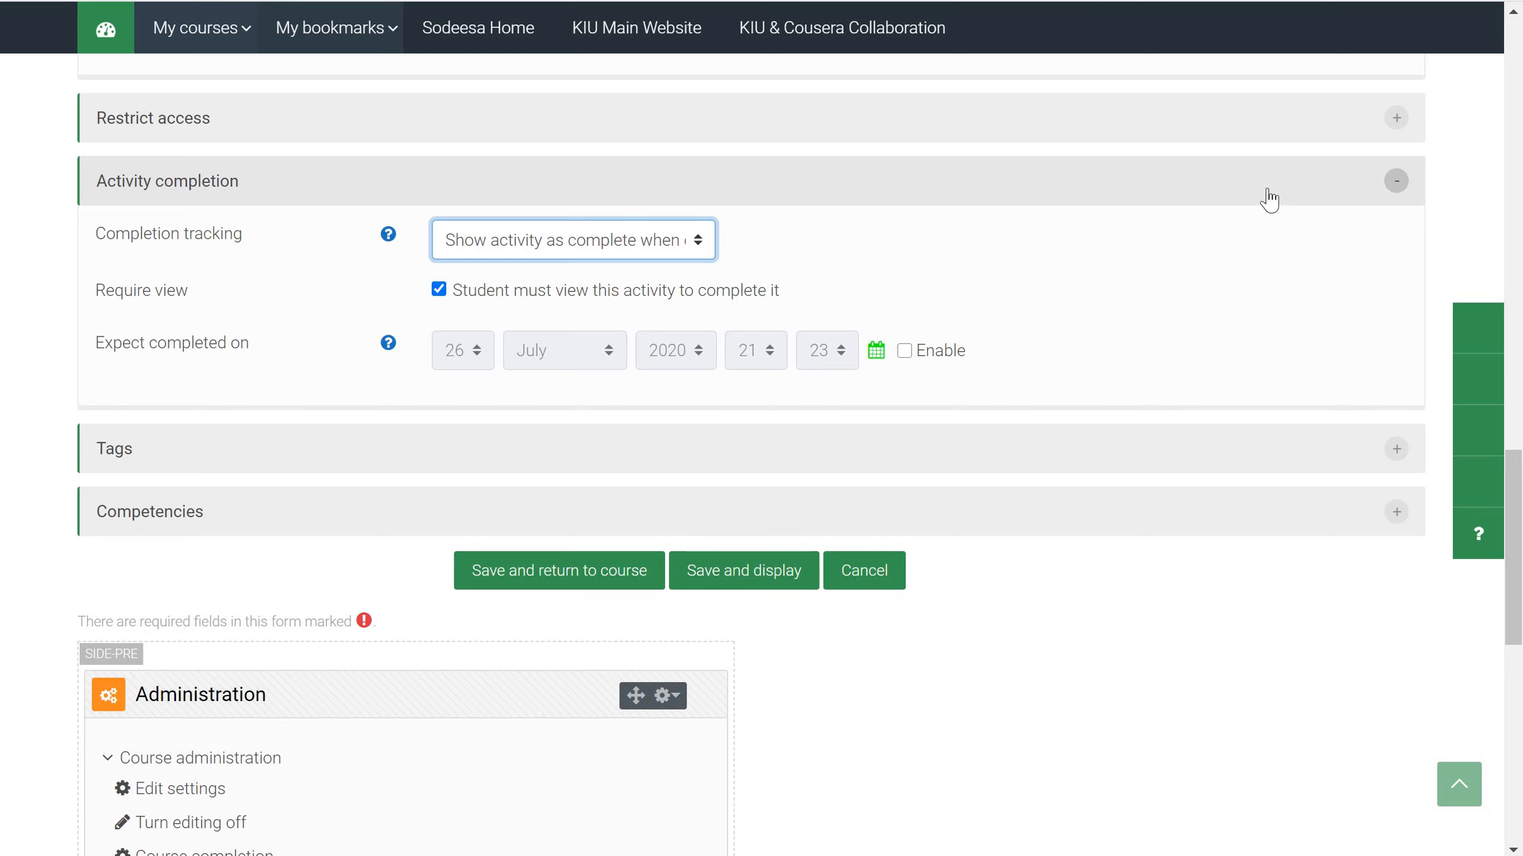
{"action": "left_click", "coordinate": [1328, 452]}
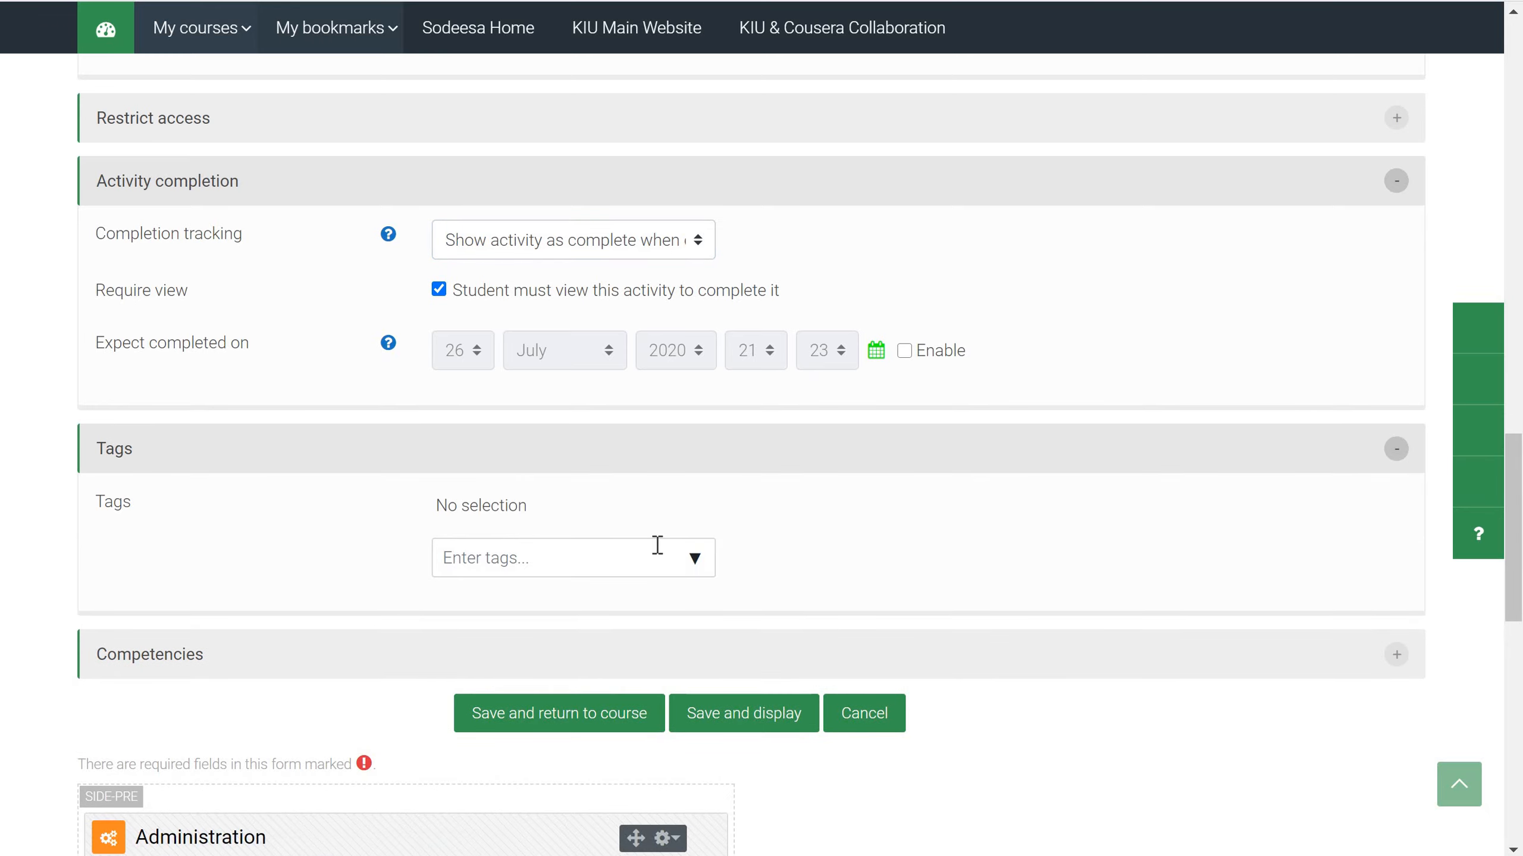
{"action": "left_click", "coordinate": [1235, 466]}
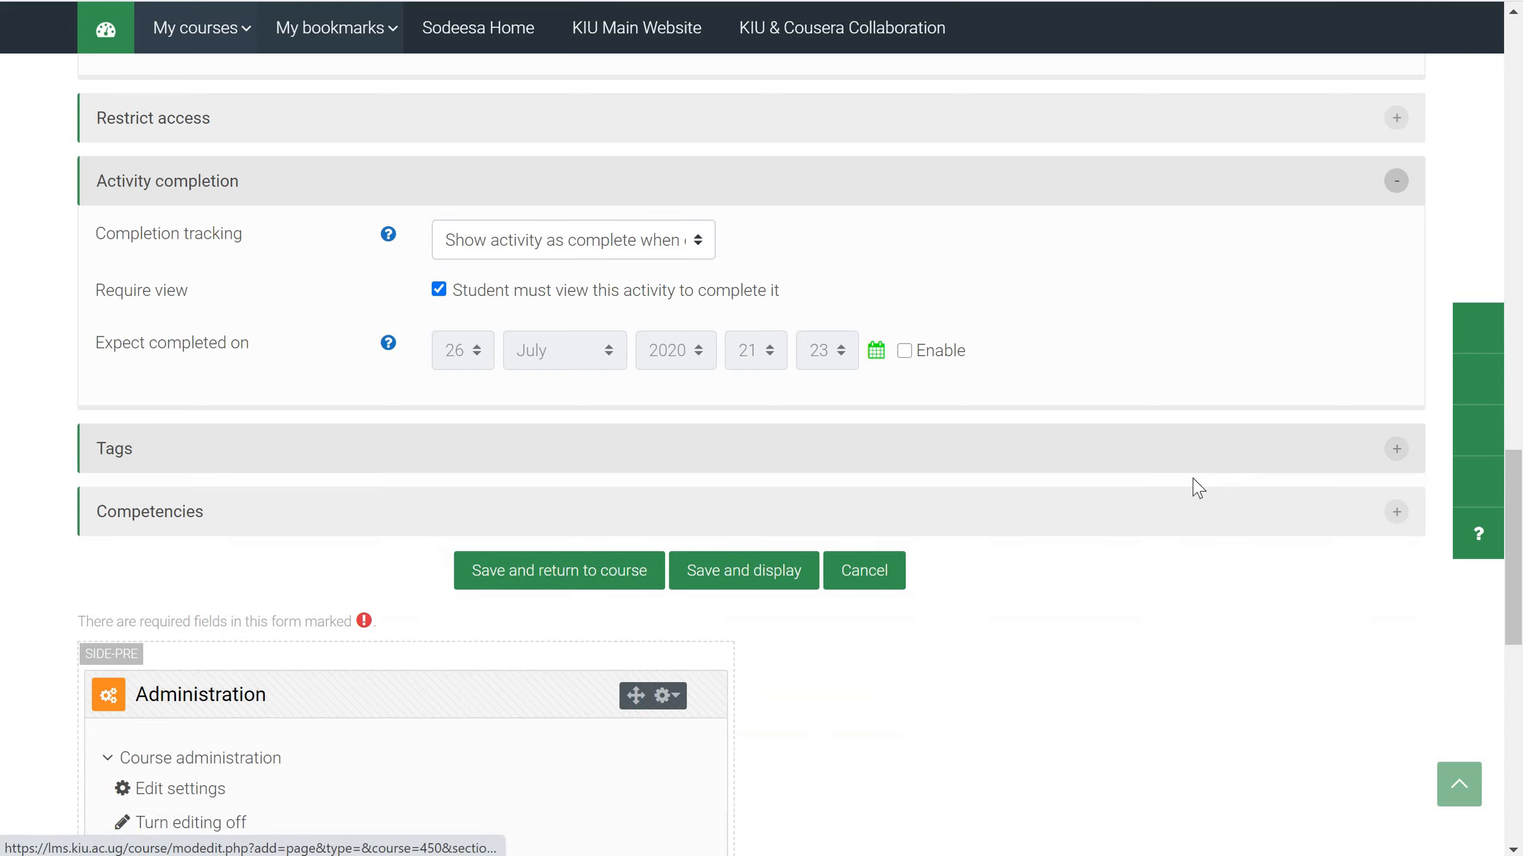
{"action": "left_click", "coordinate": [1284, 517]}
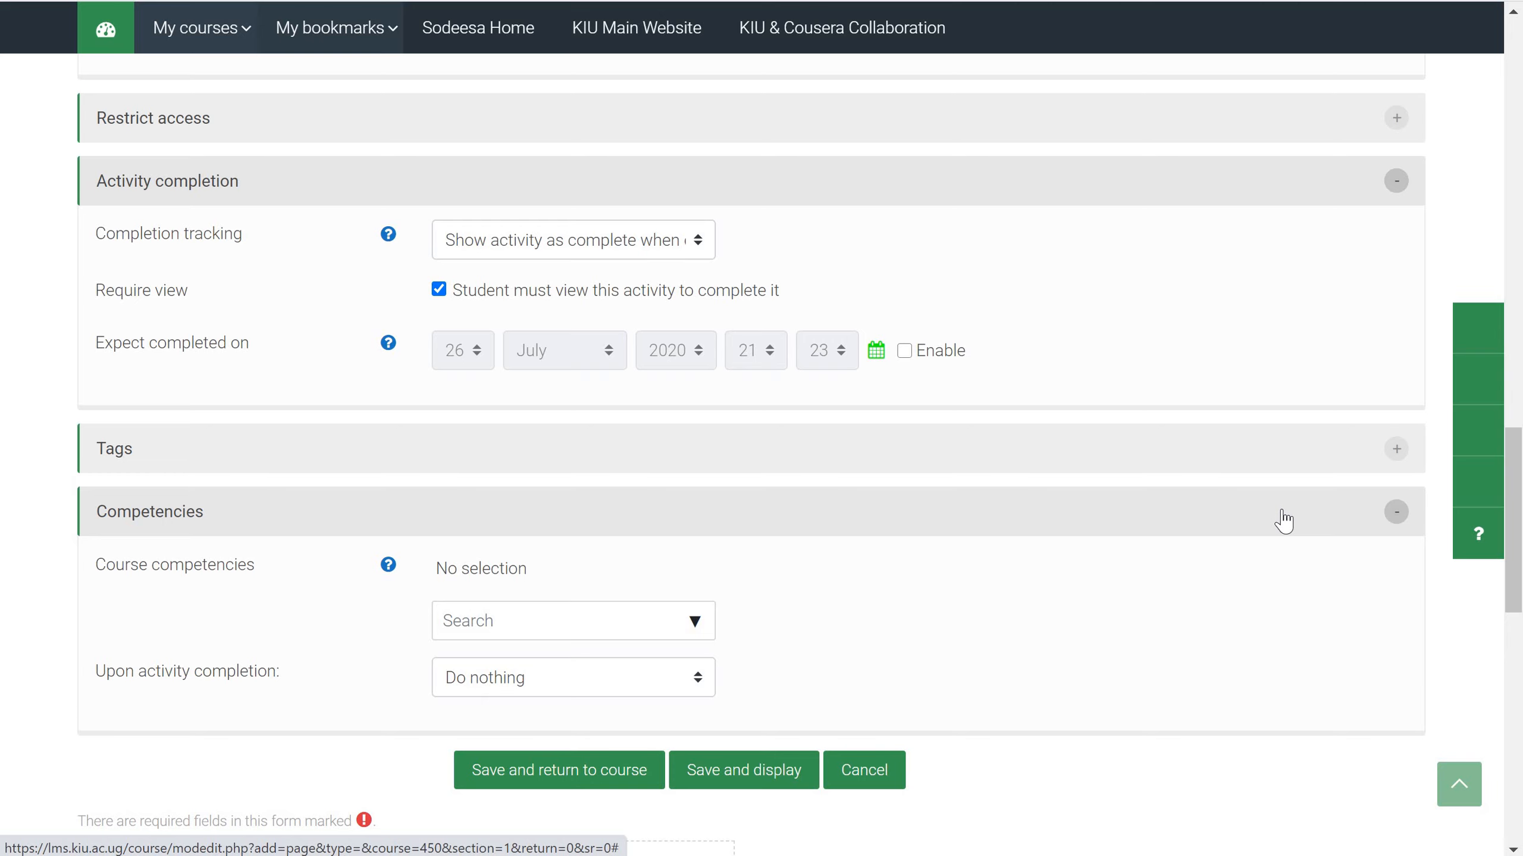
{"action": "left_click", "coordinate": [1283, 519]}
{"action": "left_click", "coordinate": [1289, 453]}
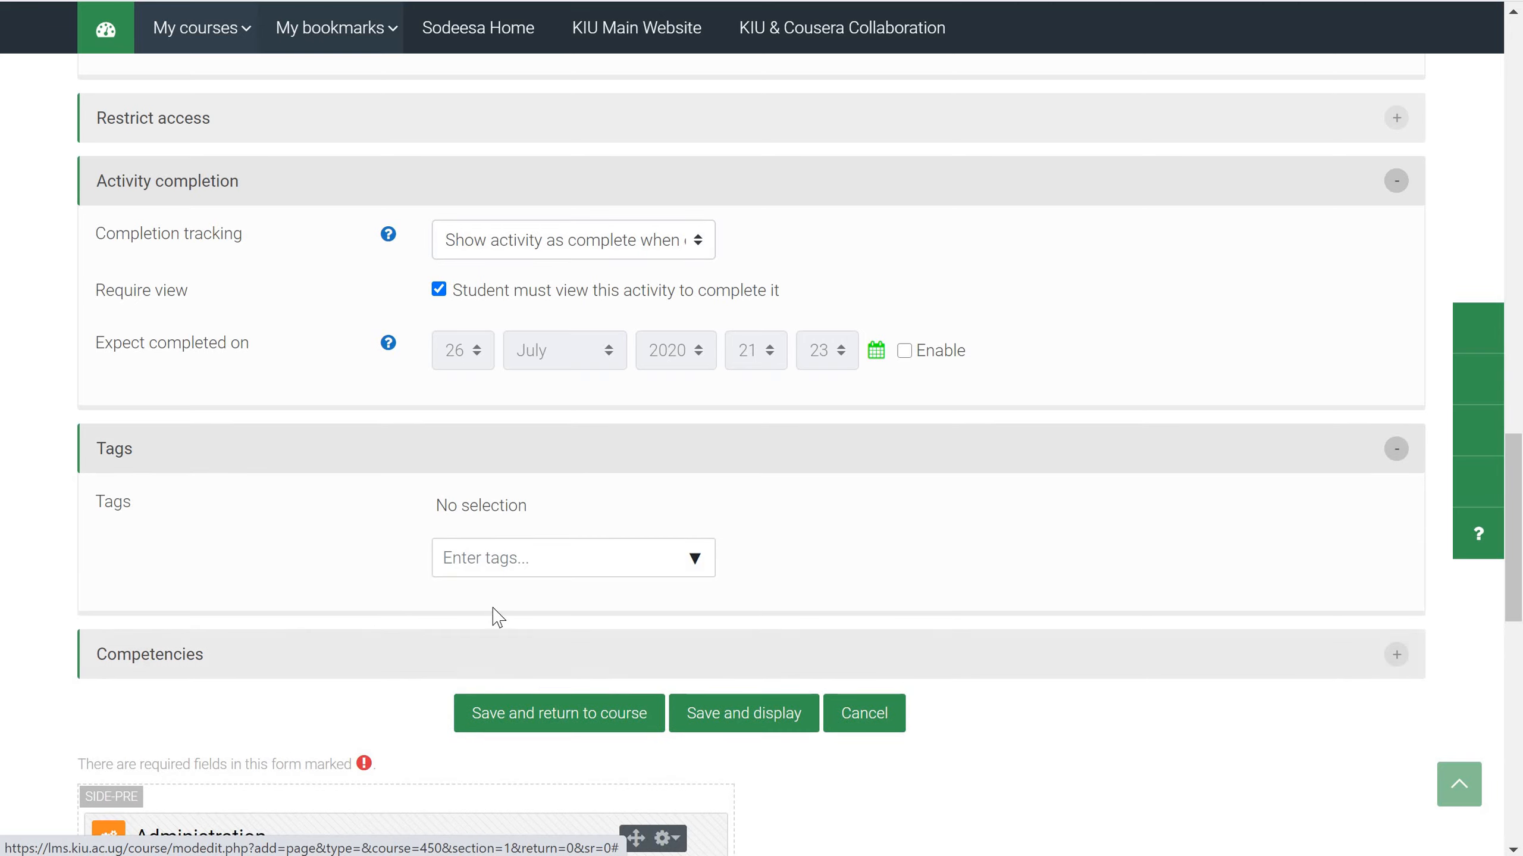
{"action": "left_click", "coordinate": [607, 561]}
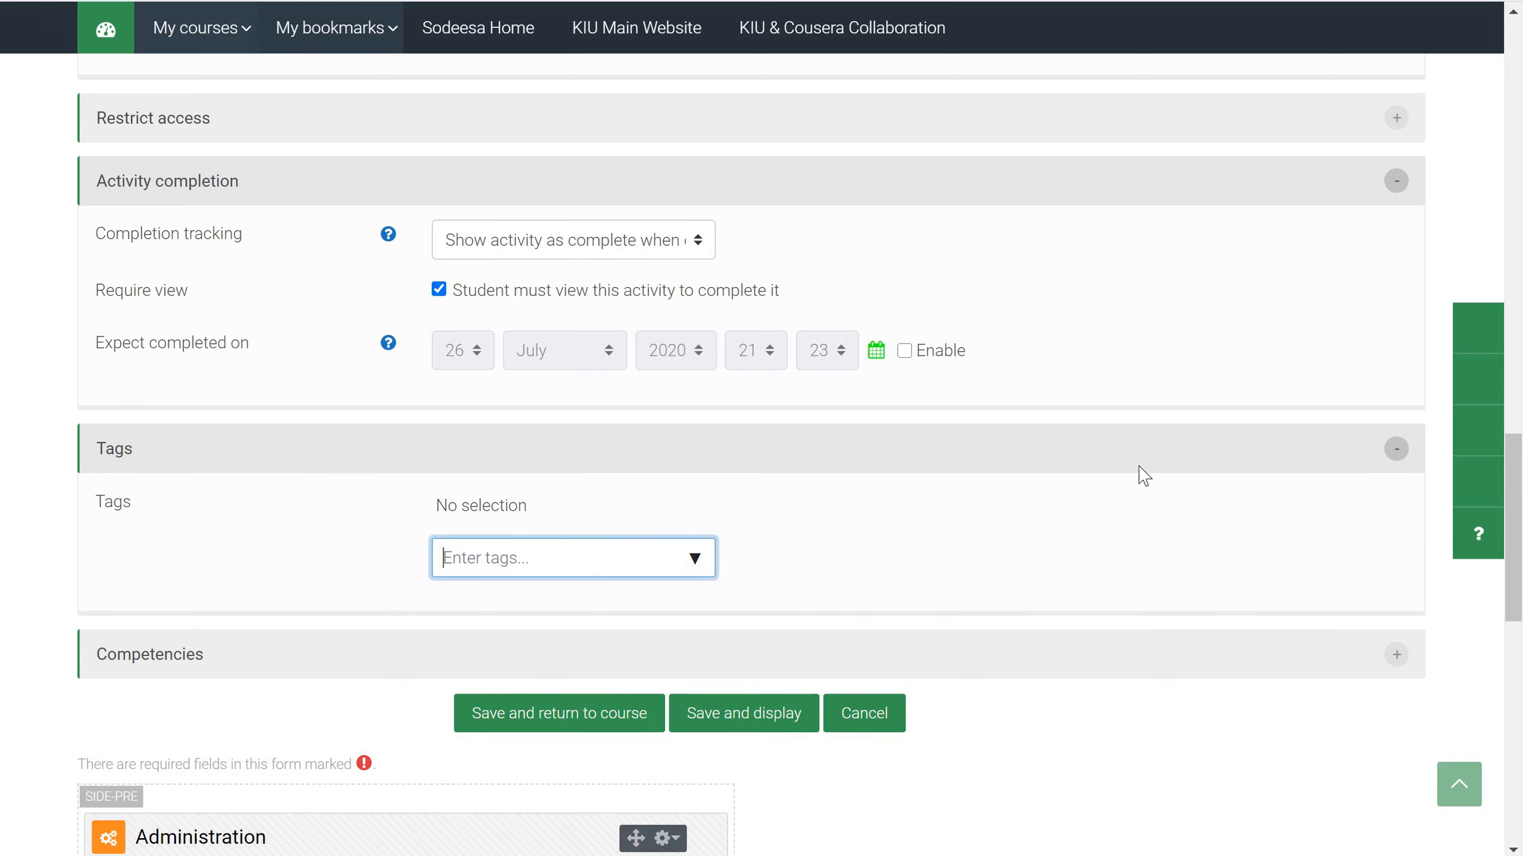
{"action": "left_click", "coordinate": [1235, 451]}
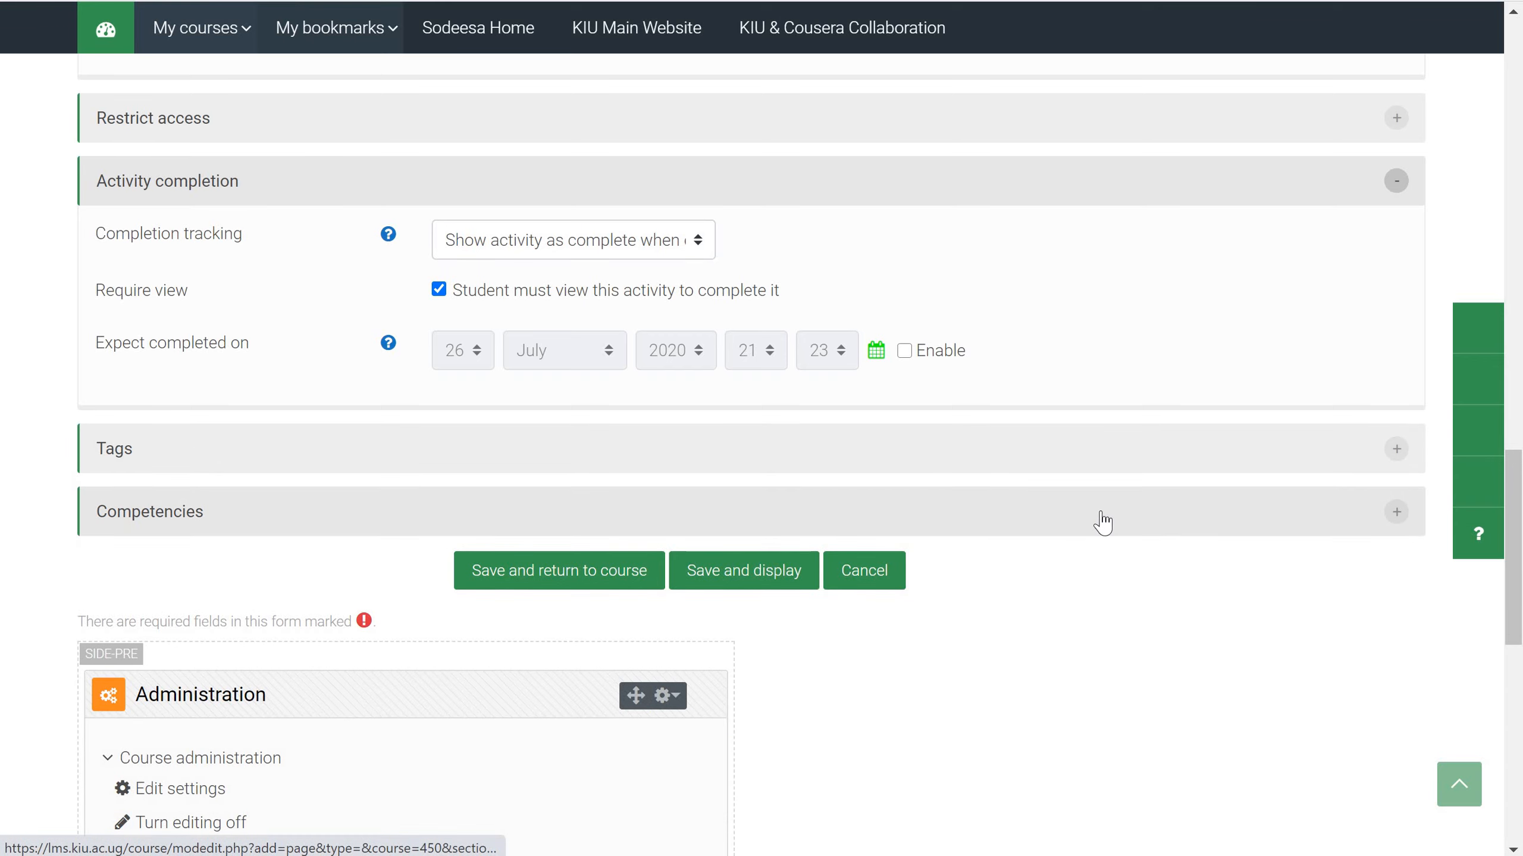
{"action": "left_click", "coordinate": [1103, 516]}
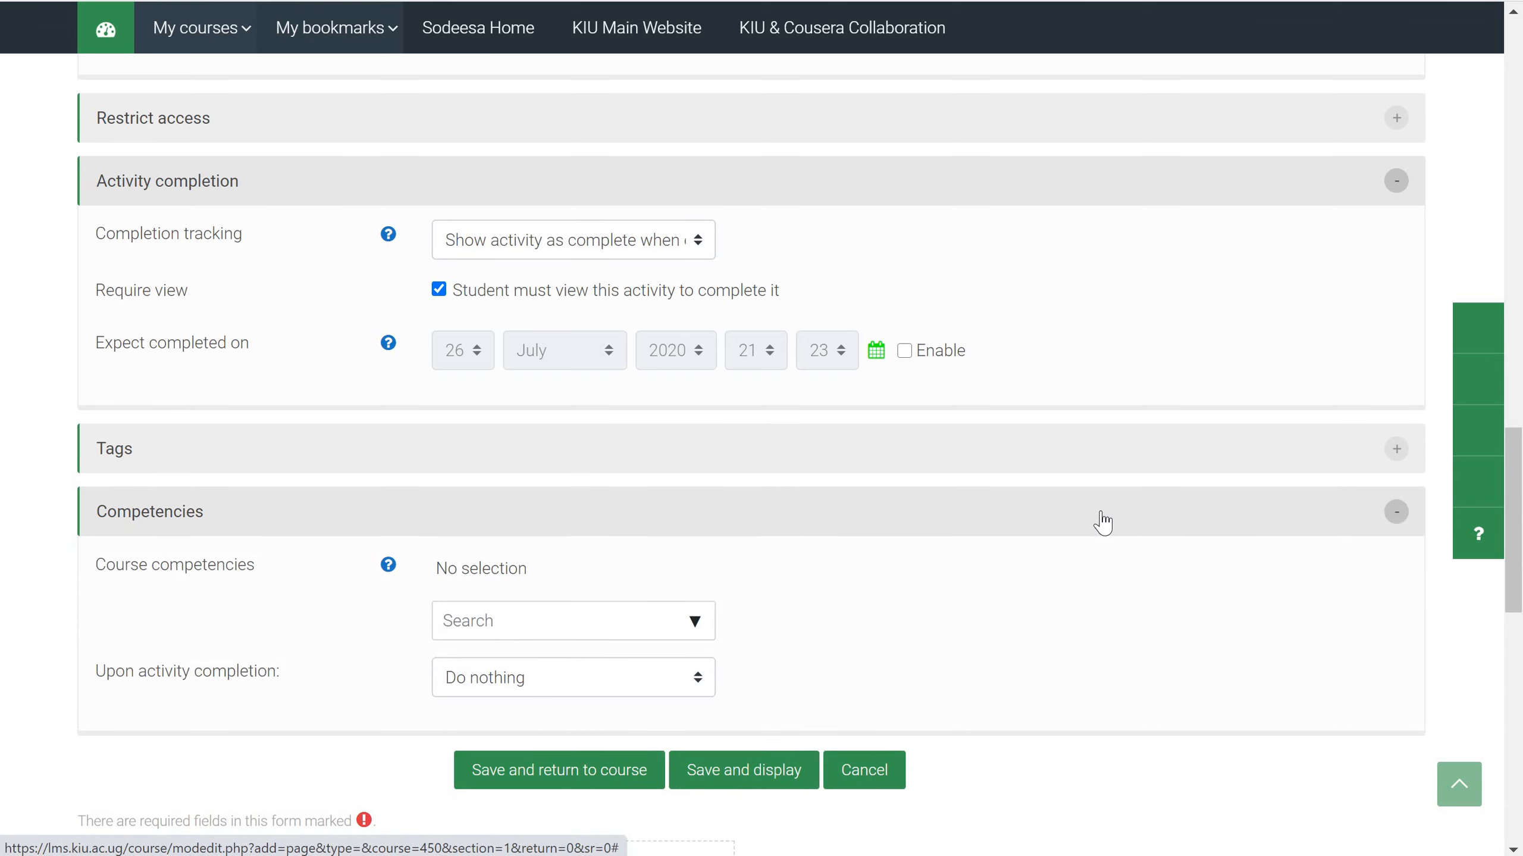
{"action": "left_click", "coordinate": [1102, 519]}
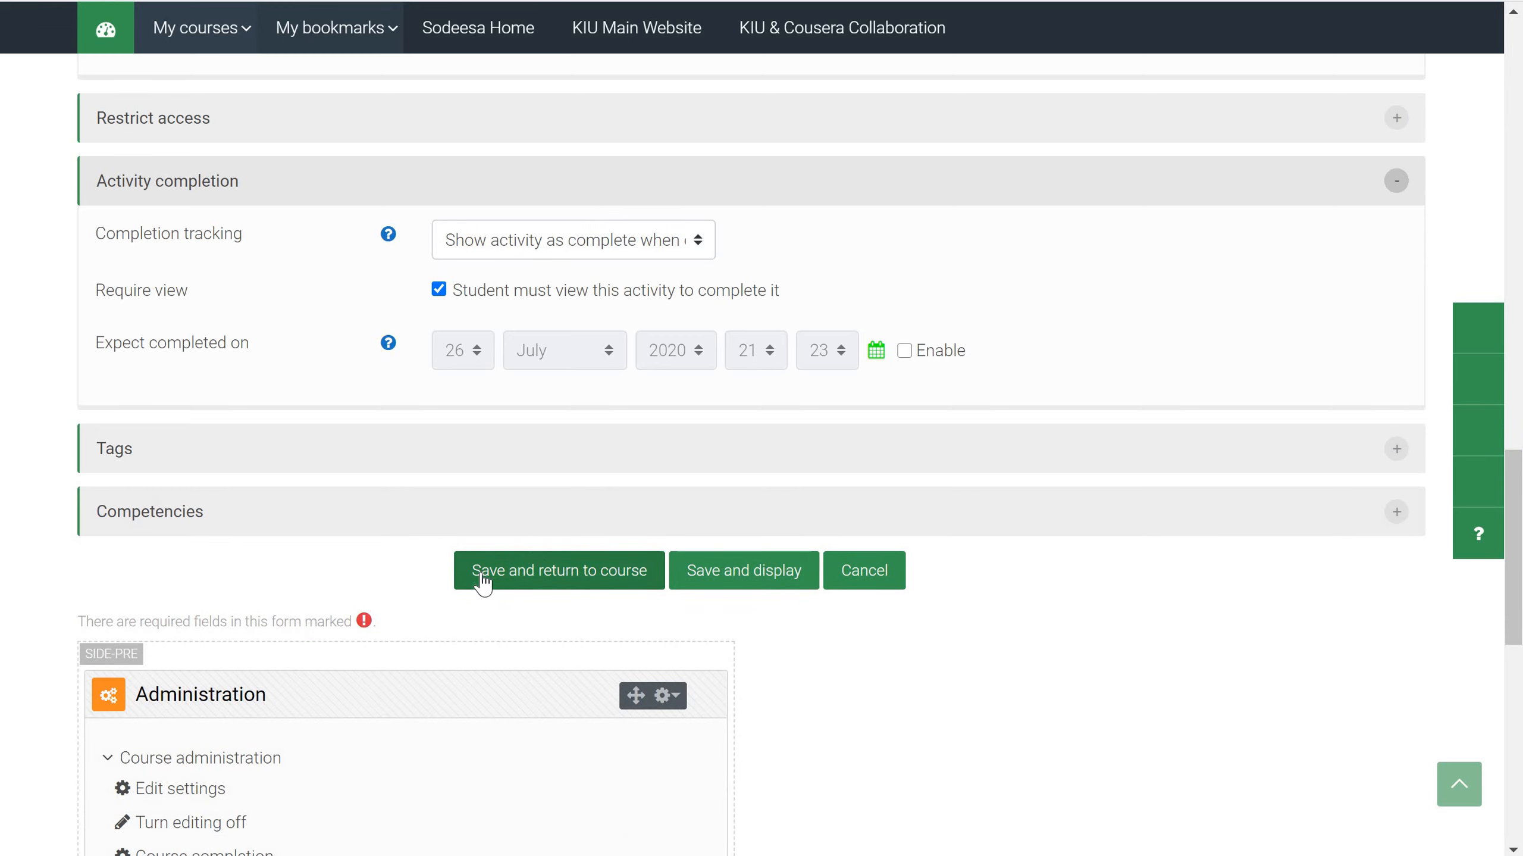
{"action": "left_click", "coordinate": [967, 516]}
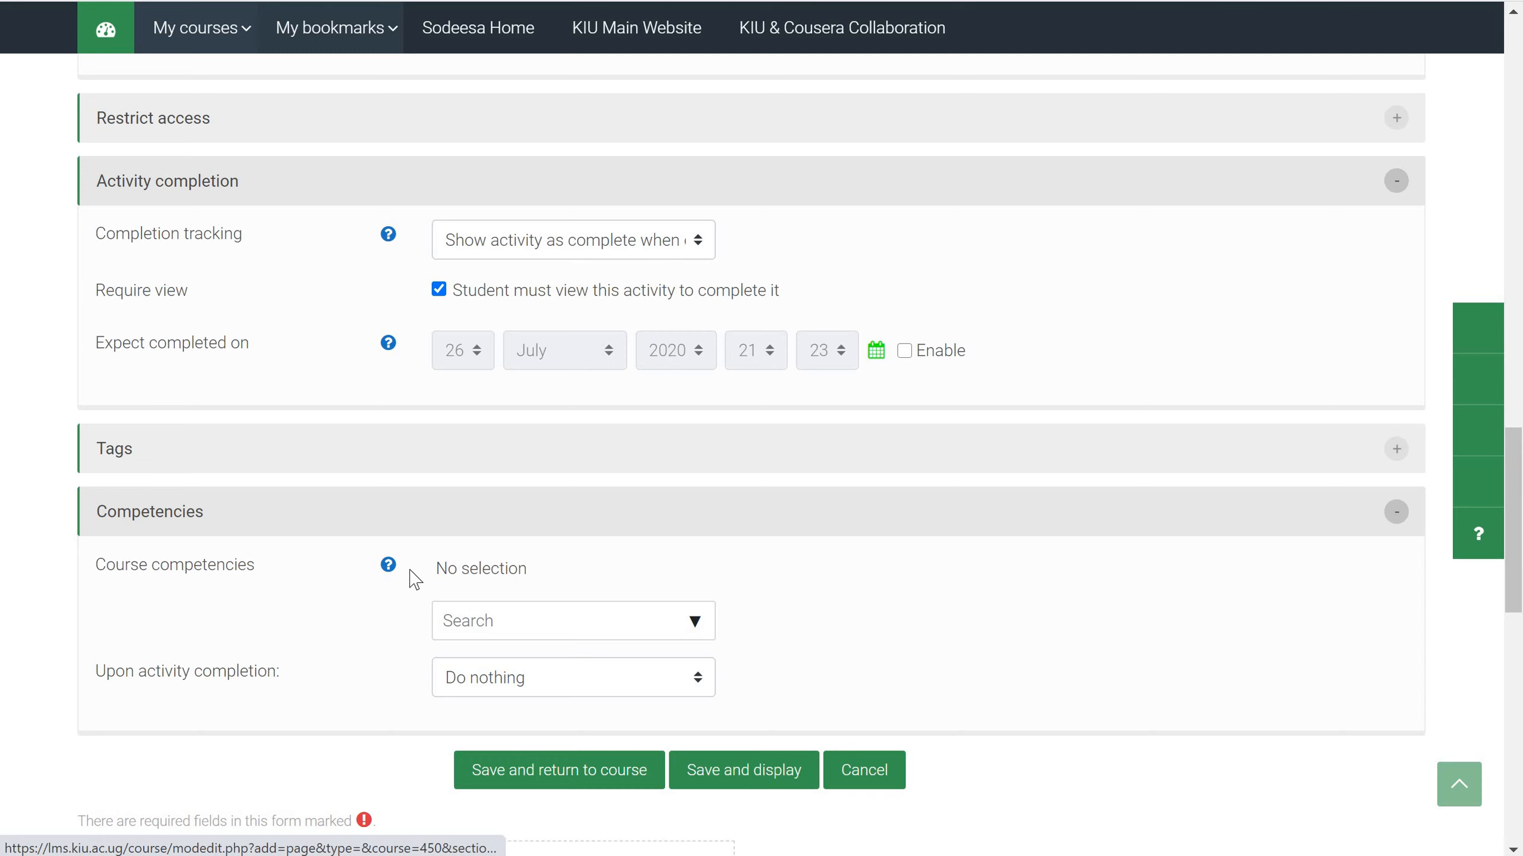
{"action": "left_click", "coordinate": [388, 568]}
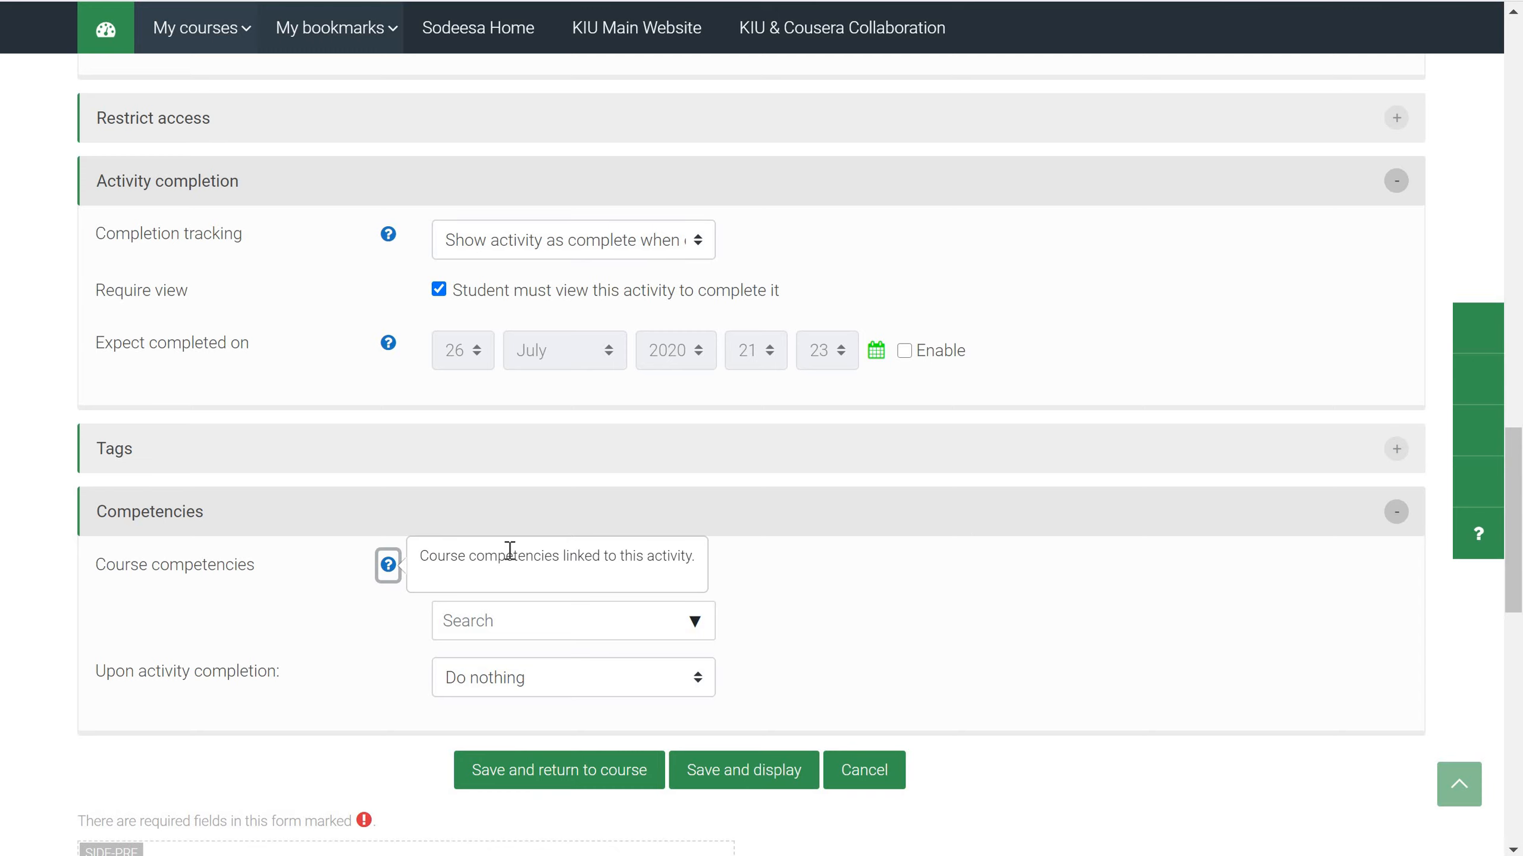
{"action": "left_click", "coordinate": [894, 514]}
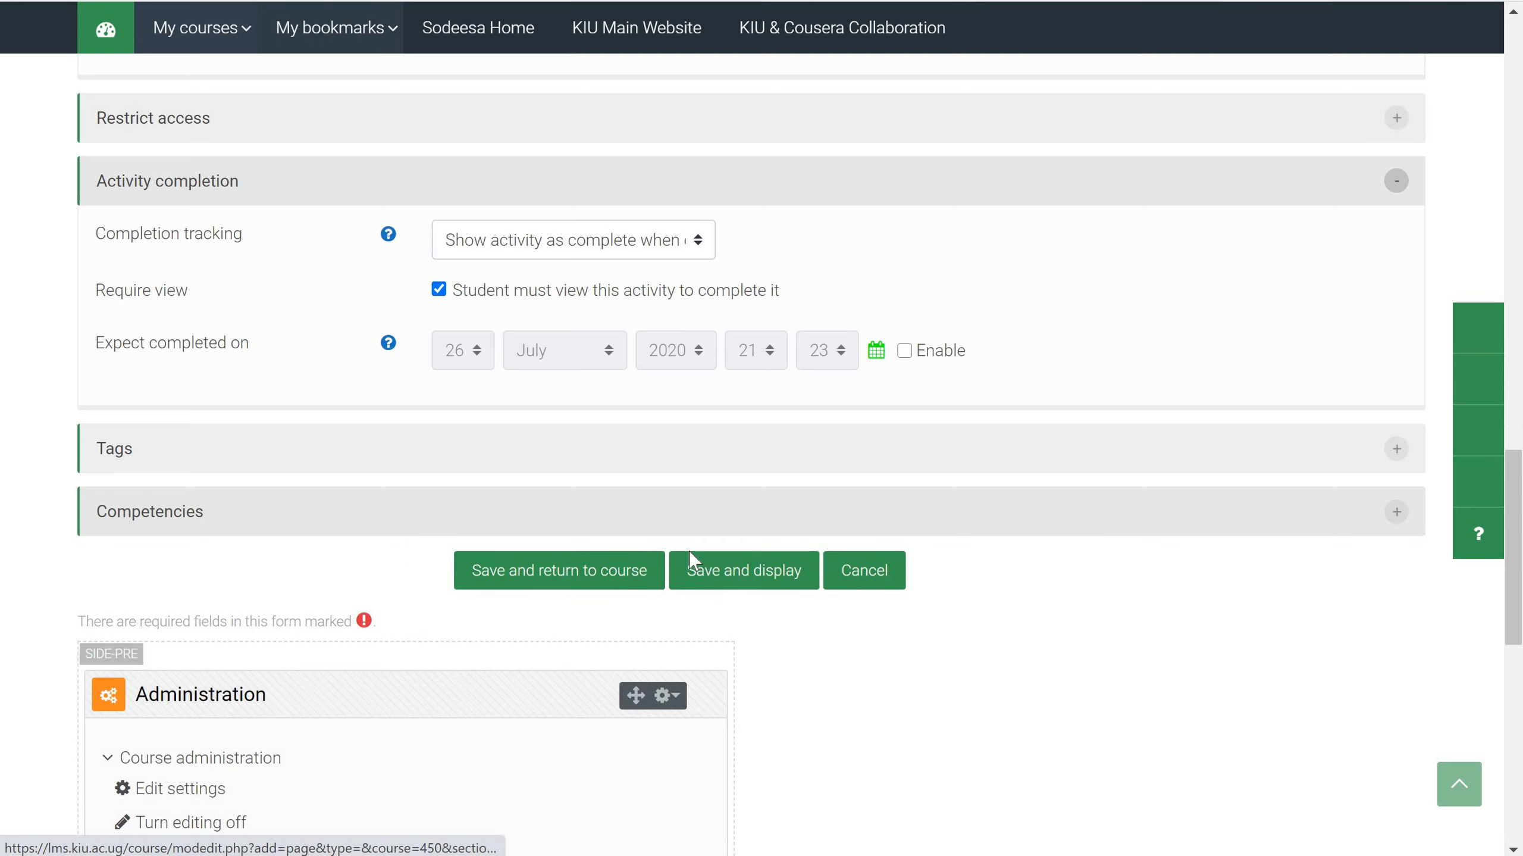
- Save and display the Introduction to Economics page, and review its content and the page and course administration options
{"action": "left_click", "coordinate": [714, 581]}
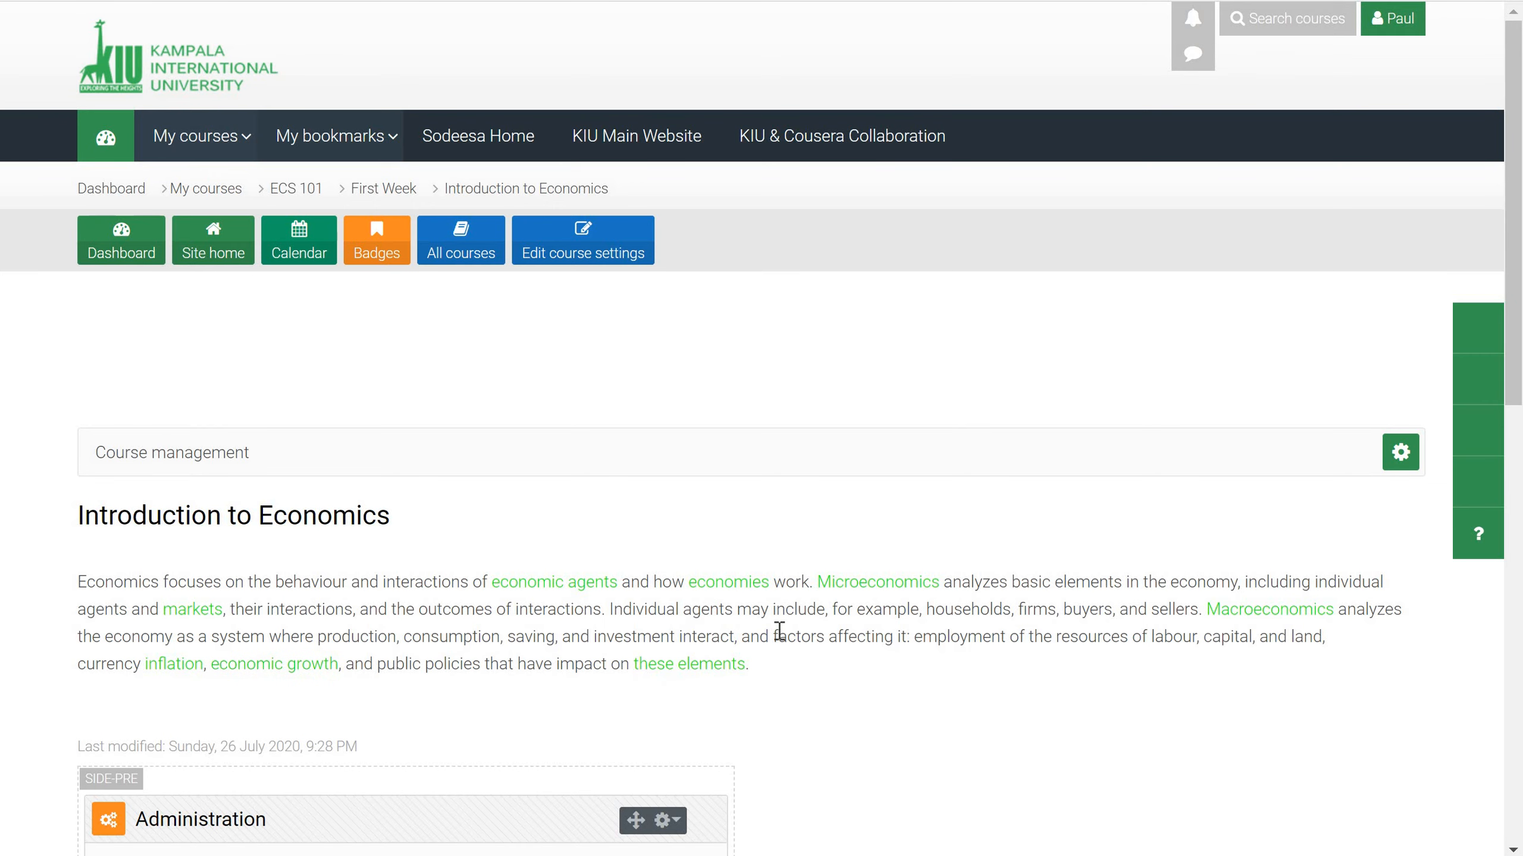
{"action": "scroll", "coordinate": [778, 630], "scroll_direction": "down", "scroll_amount": 5}
{"action": "scroll", "coordinate": [778, 629], "scroll_direction": "down", "scroll_amount": 7}
{"action": "scroll", "coordinate": [779, 629], "scroll_direction": "up", "scroll_amount": 3}
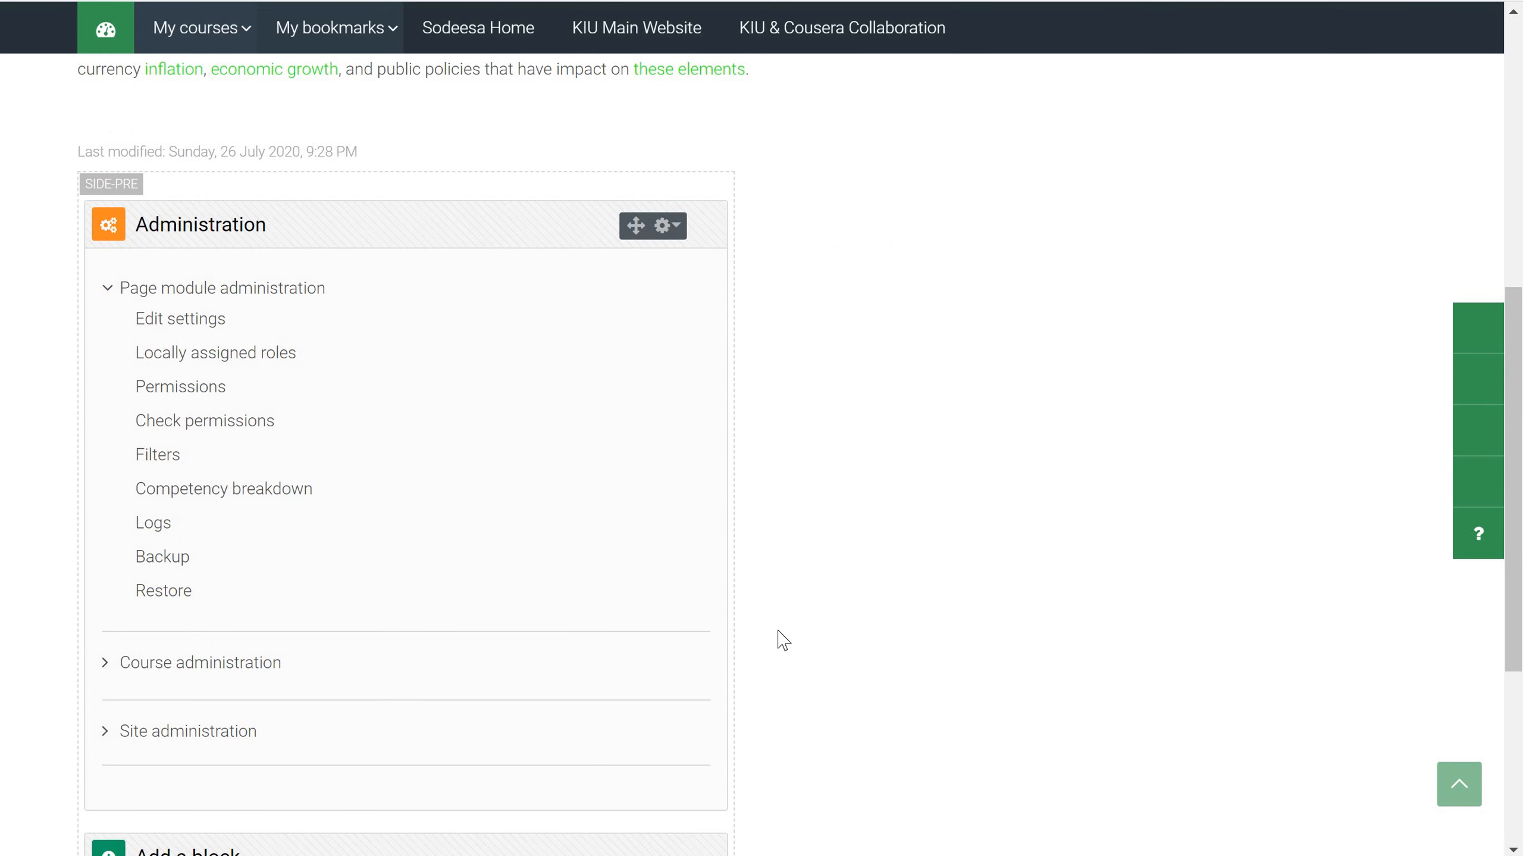
{"action": "left_click", "coordinate": [106, 677]}
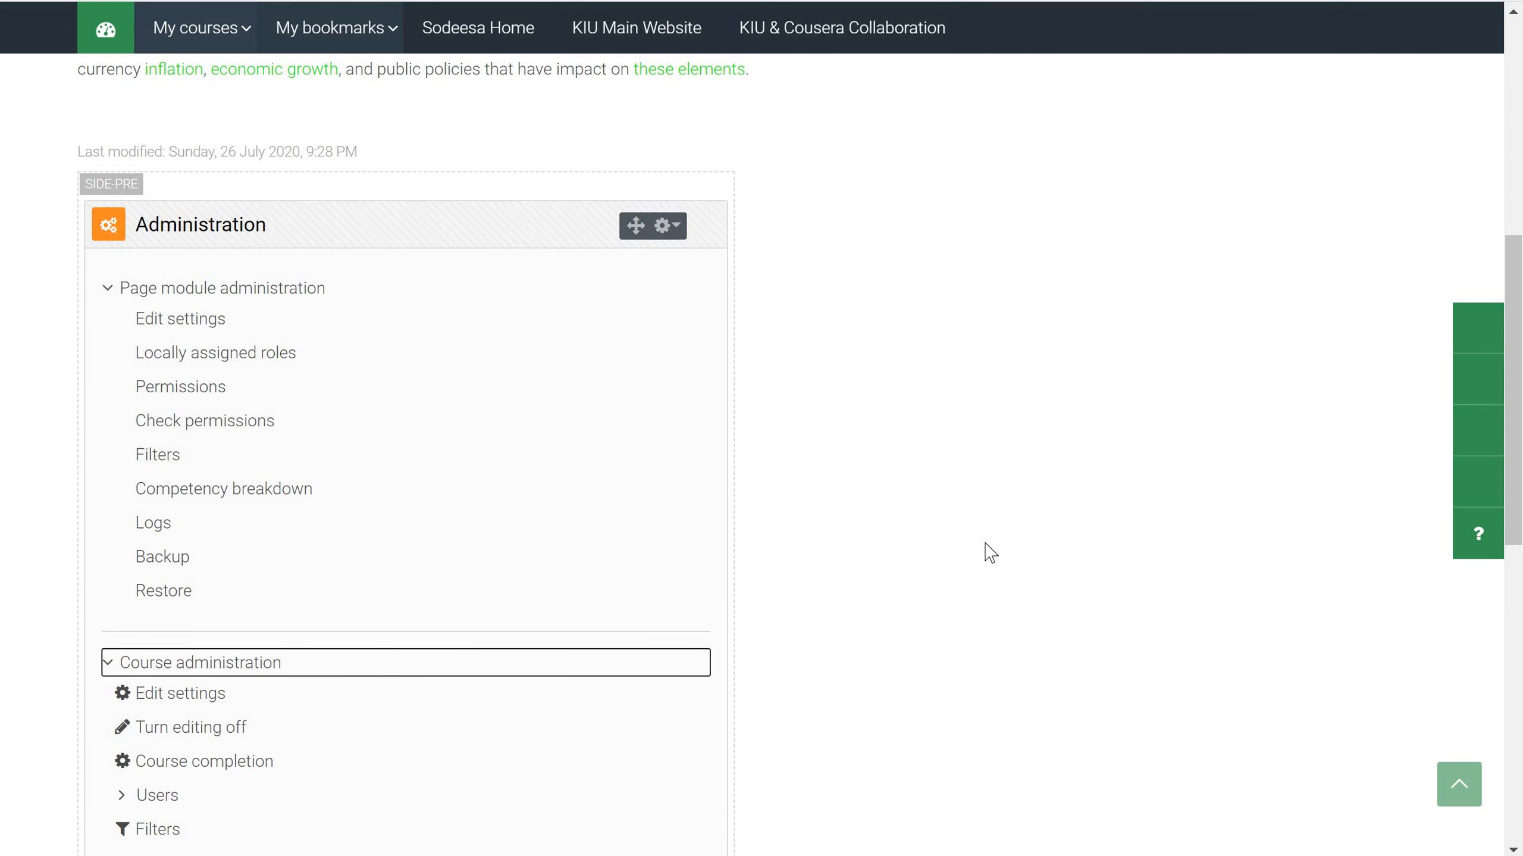
{"action": "scroll", "coordinate": [946, 420], "scroll_direction": "up", "scroll_amount": 9}
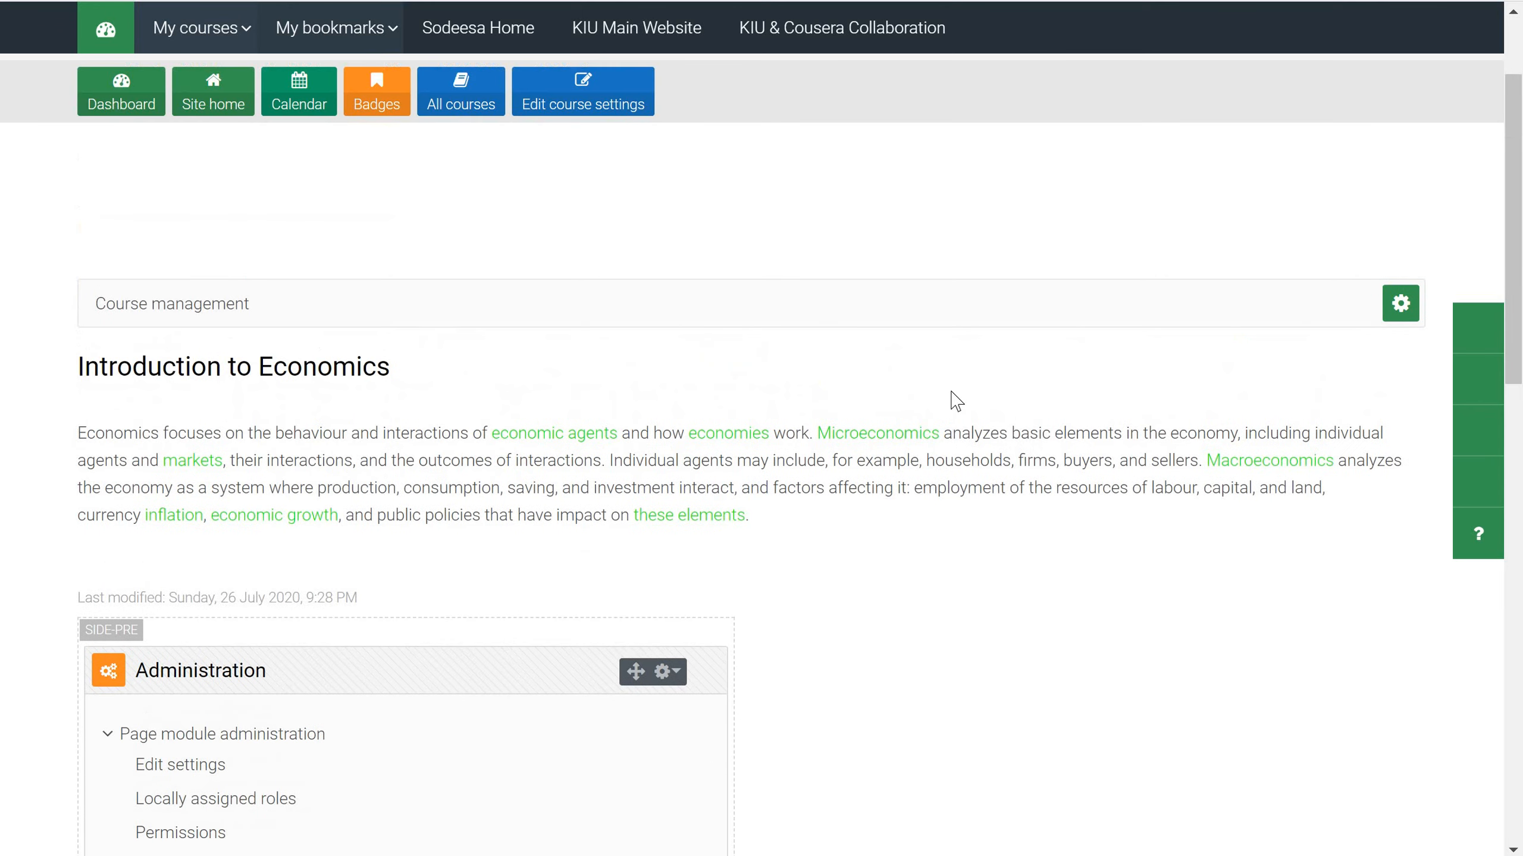
{"action": "scroll", "coordinate": [1043, 401], "scroll_direction": "down", "scroll_amount": 15}
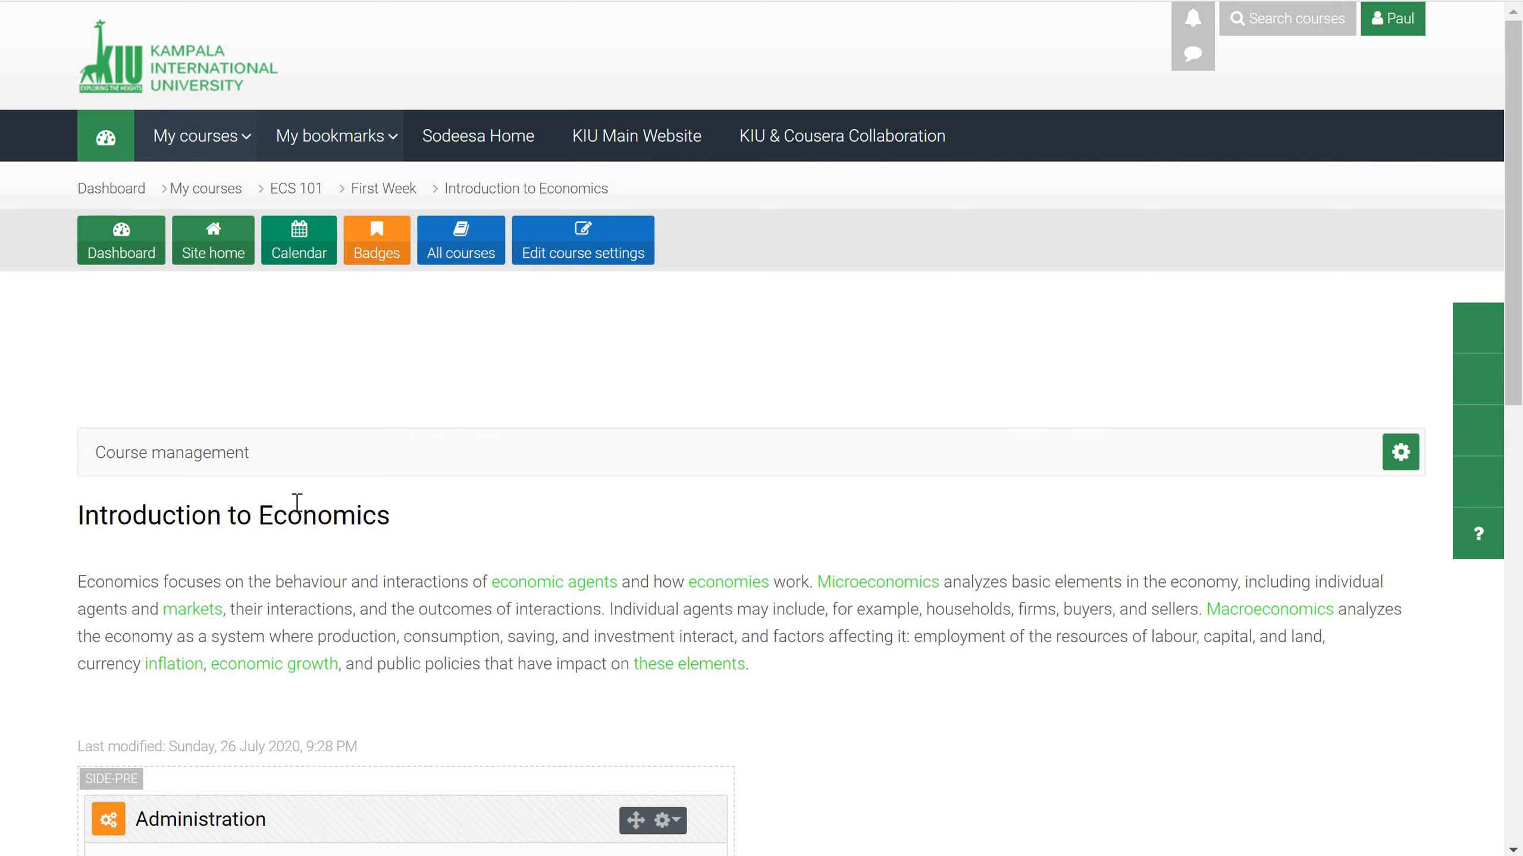
- Return to the ECS 101 course and open the form for a new Assignment in First Week
{"action": "left_click", "coordinate": [311, 196]}
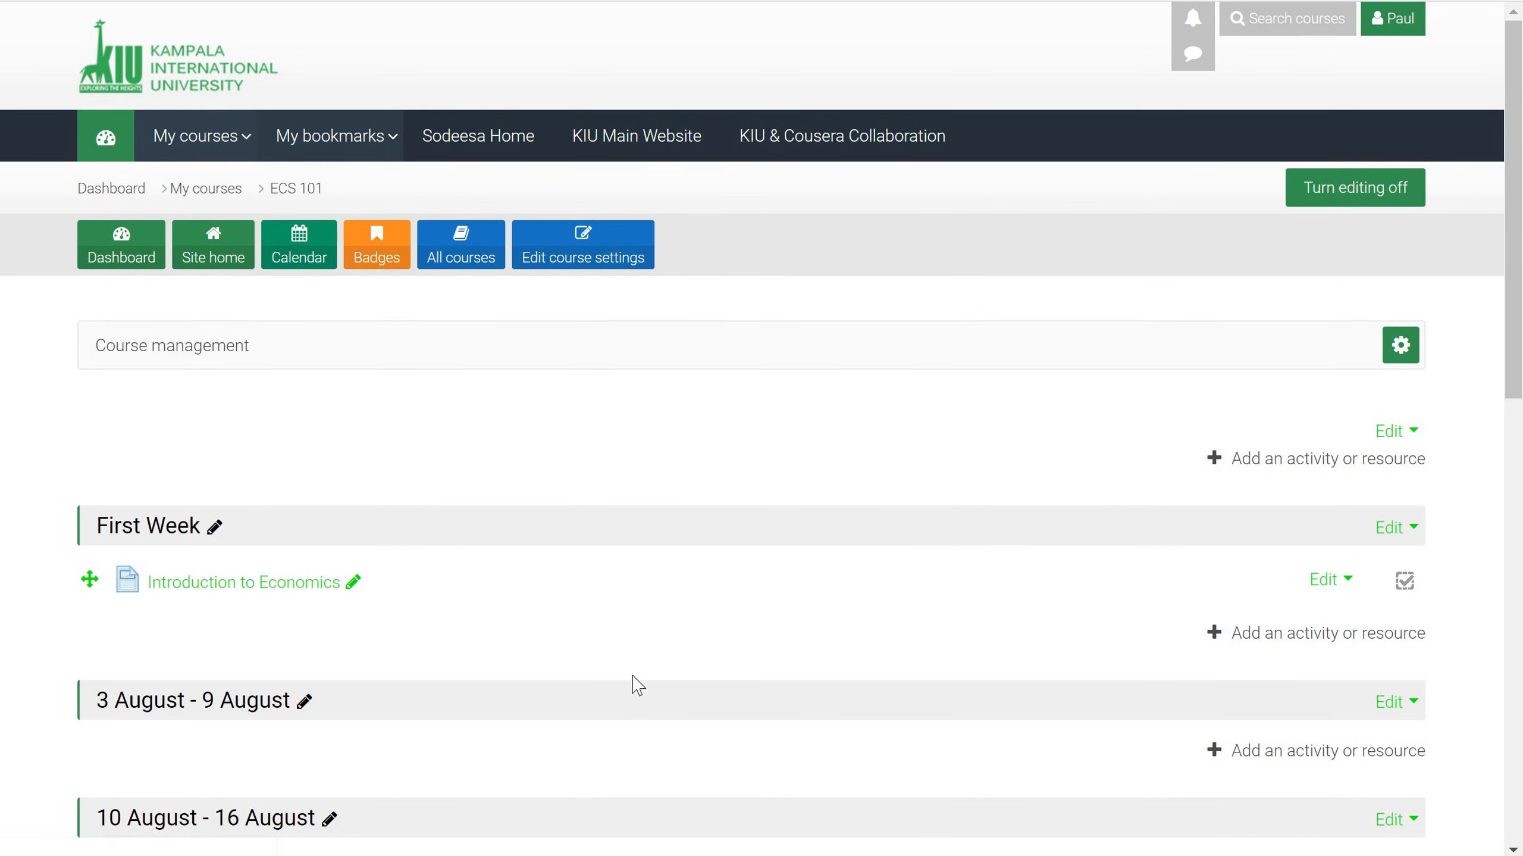
{"action": "scroll", "coordinate": [558, 465], "scroll_direction": "down", "scroll_amount": 2}
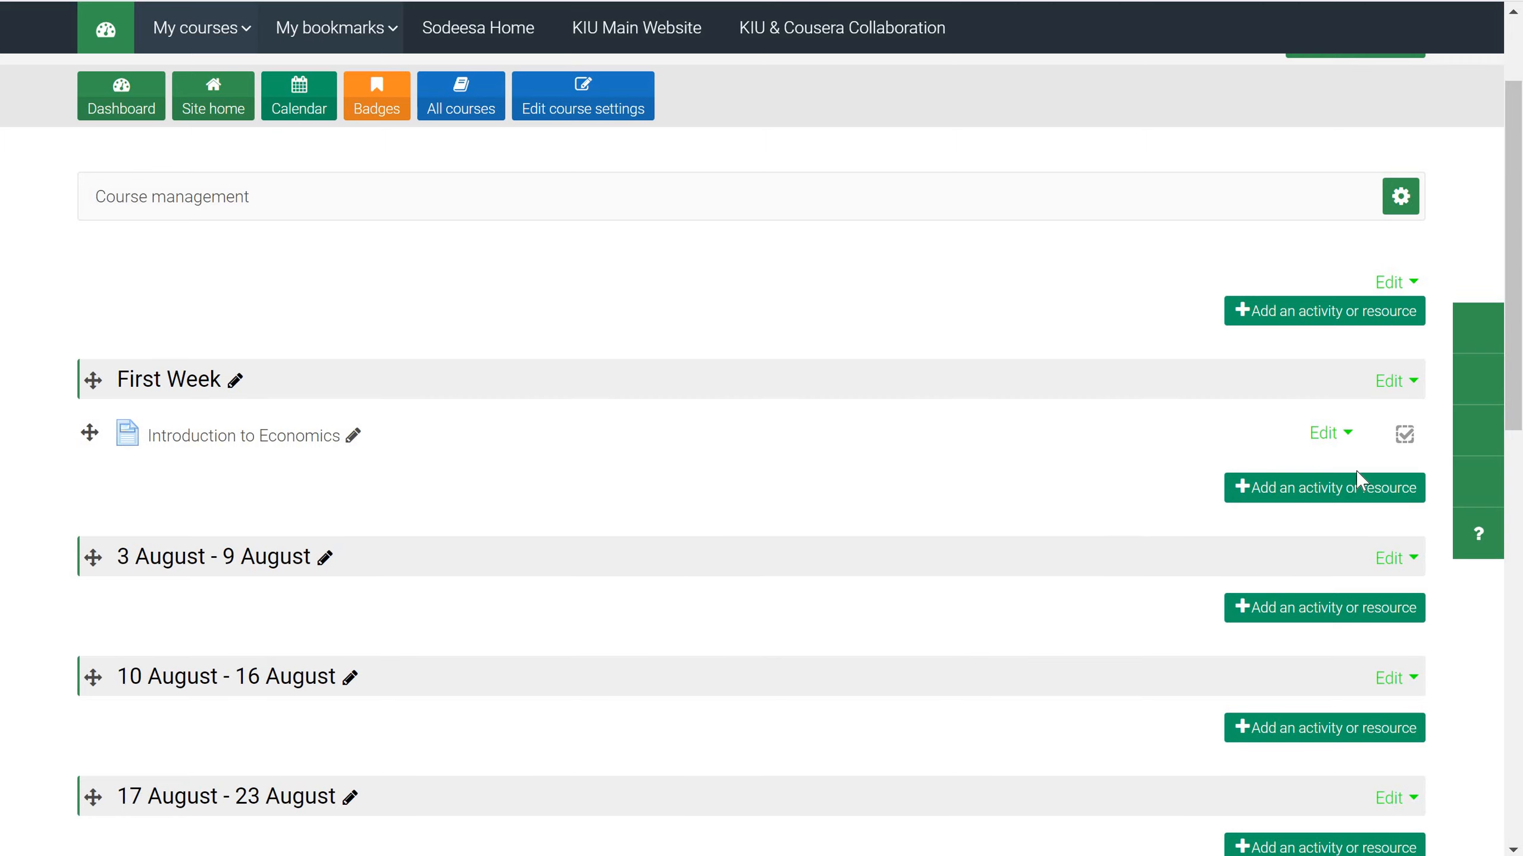
{"action": "left_click", "coordinate": [1288, 483]}
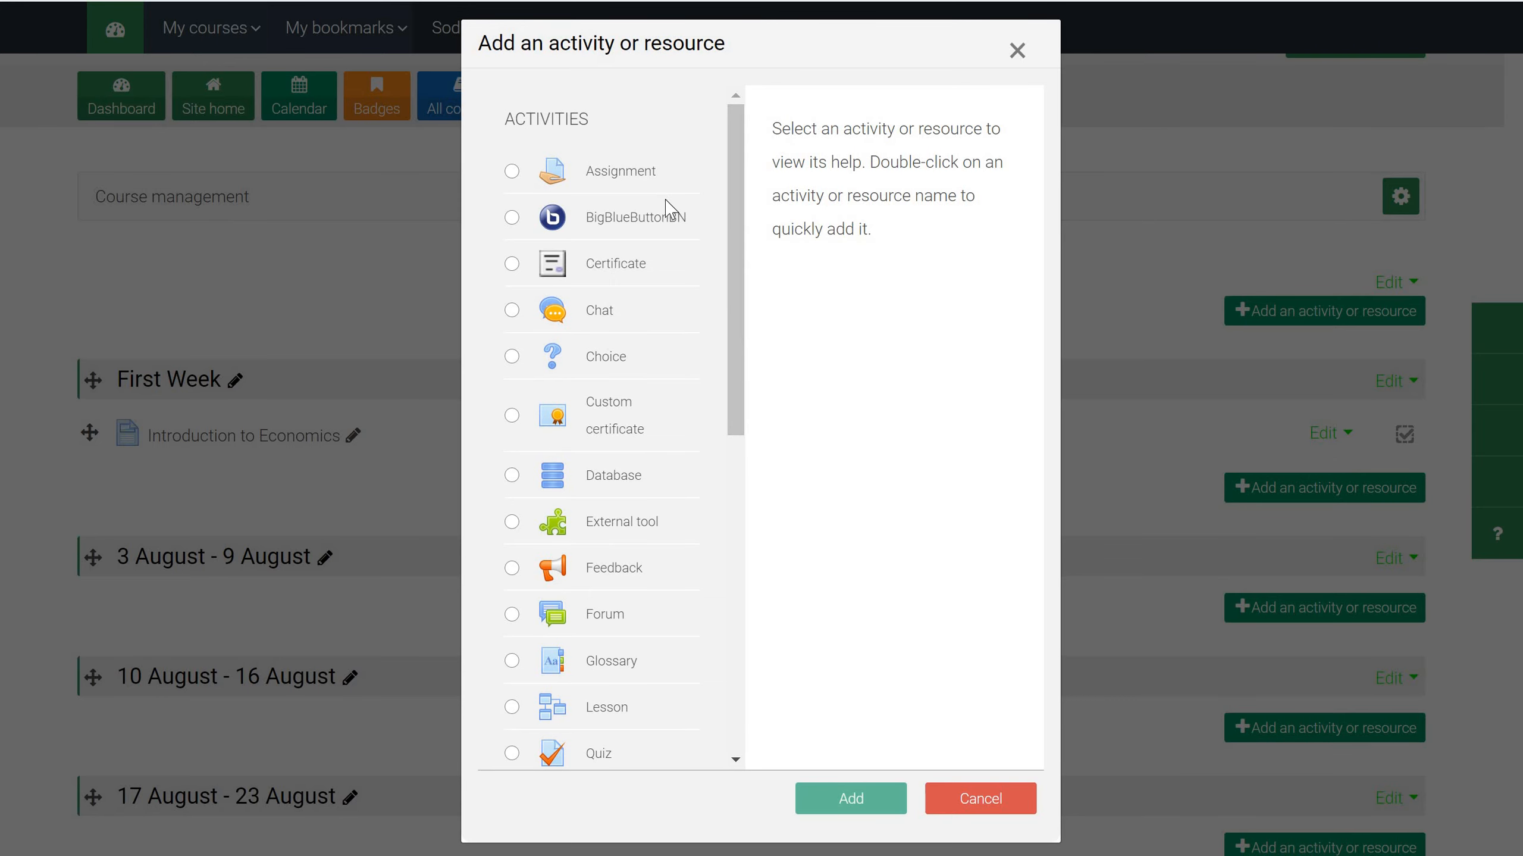
{"action": "left_click", "coordinate": [521, 173]}
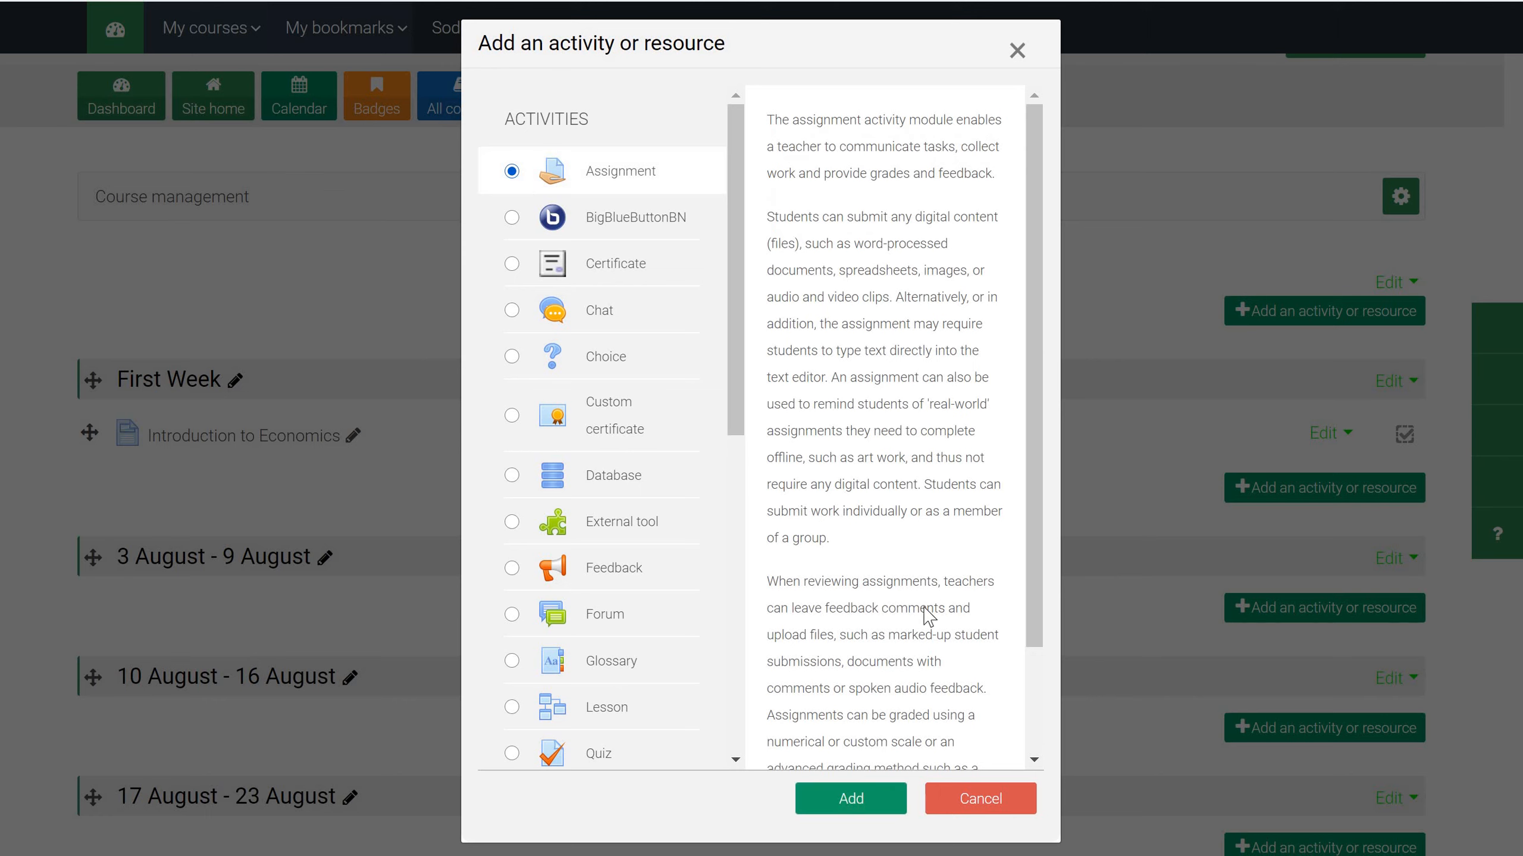
{"action": "left_click", "coordinate": [865, 800]}
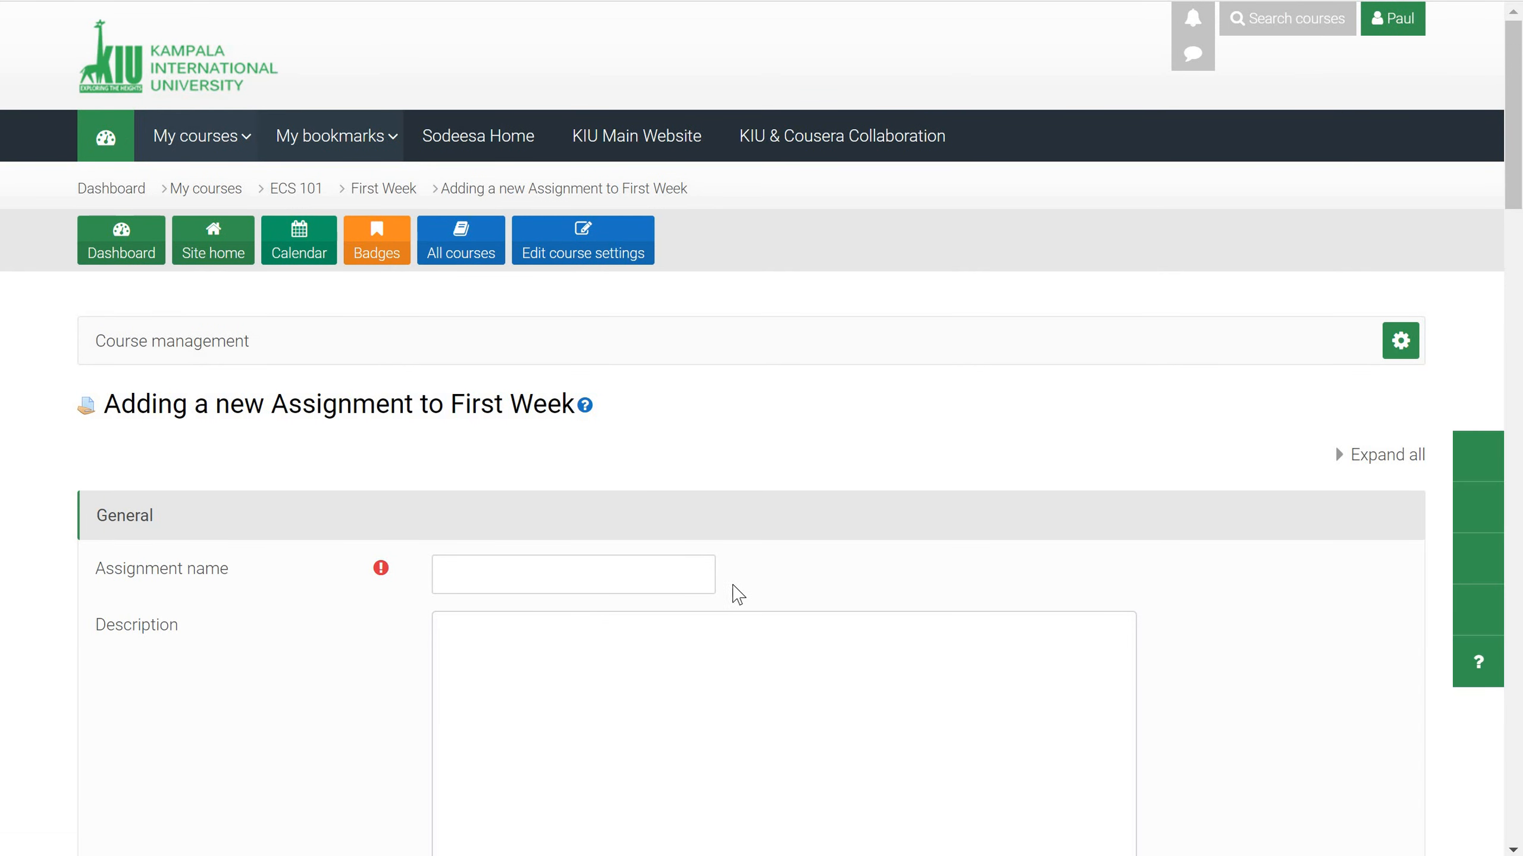
- Review the new assignment's general, availability and submission type settings and the remaining section headings
{"action": "scroll", "coordinate": [736, 593], "scroll_direction": "down", "scroll_amount": 5}
{"action": "scroll", "coordinate": [736, 586], "scroll_direction": "down", "scroll_amount": 4}
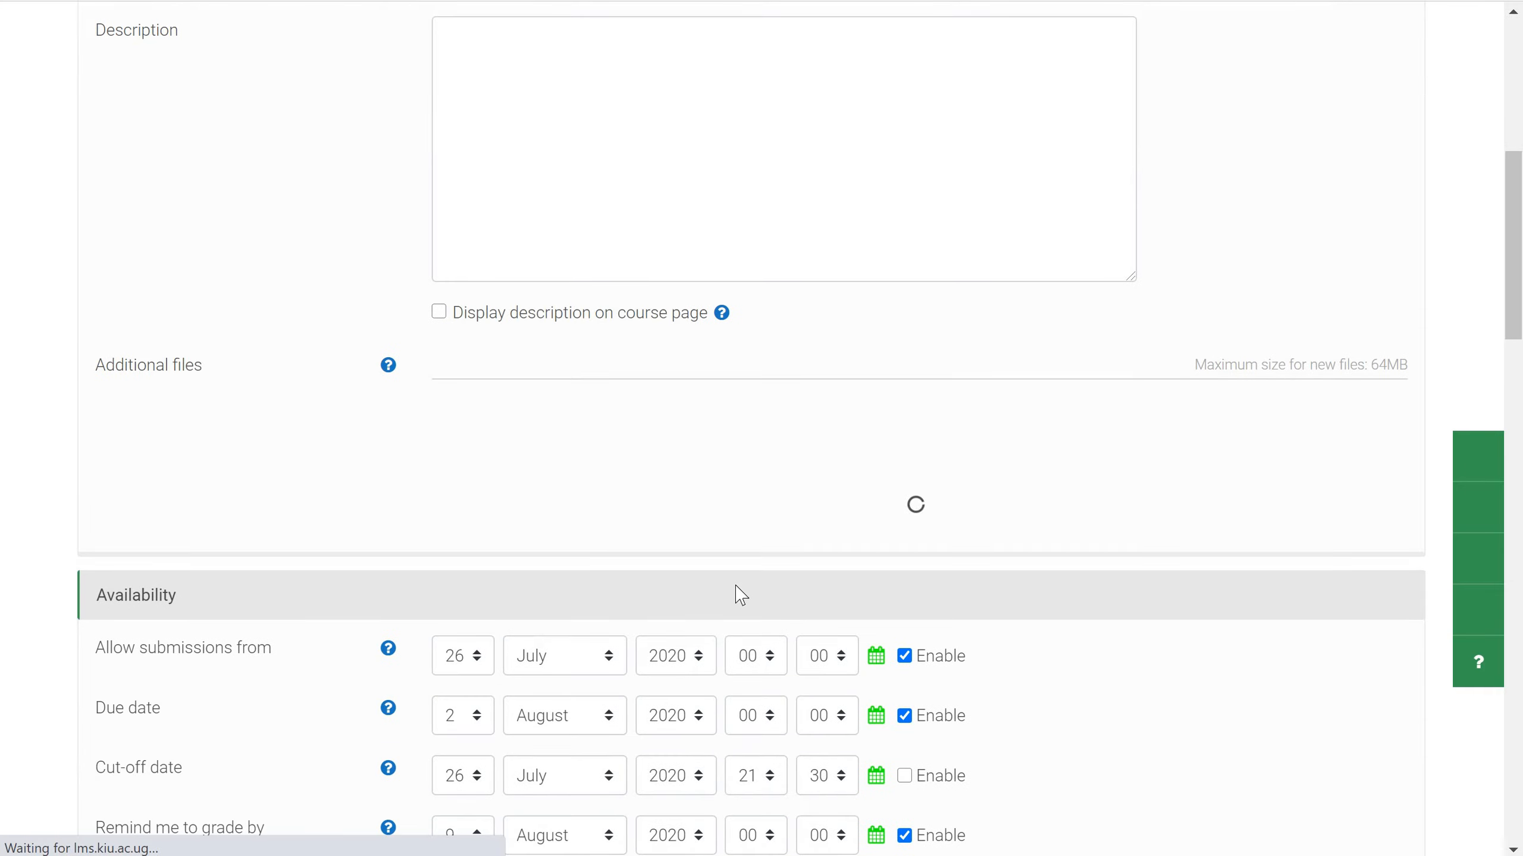
{"action": "scroll", "coordinate": [711, 537], "scroll_direction": "down", "scroll_amount": 2}
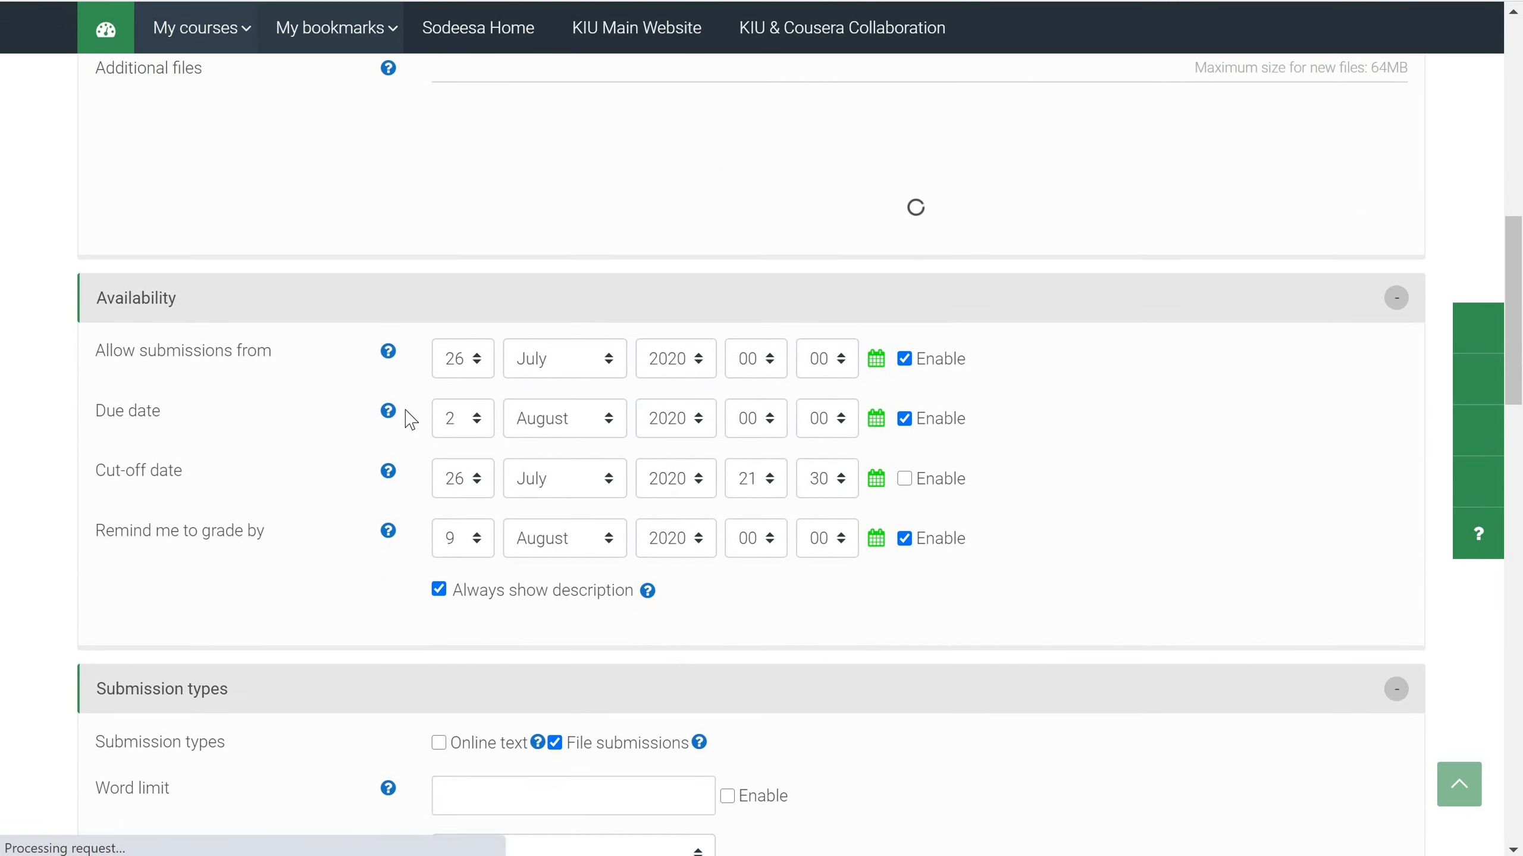
{"action": "scroll", "coordinate": [923, 408], "scroll_direction": "up", "scroll_amount": 1}
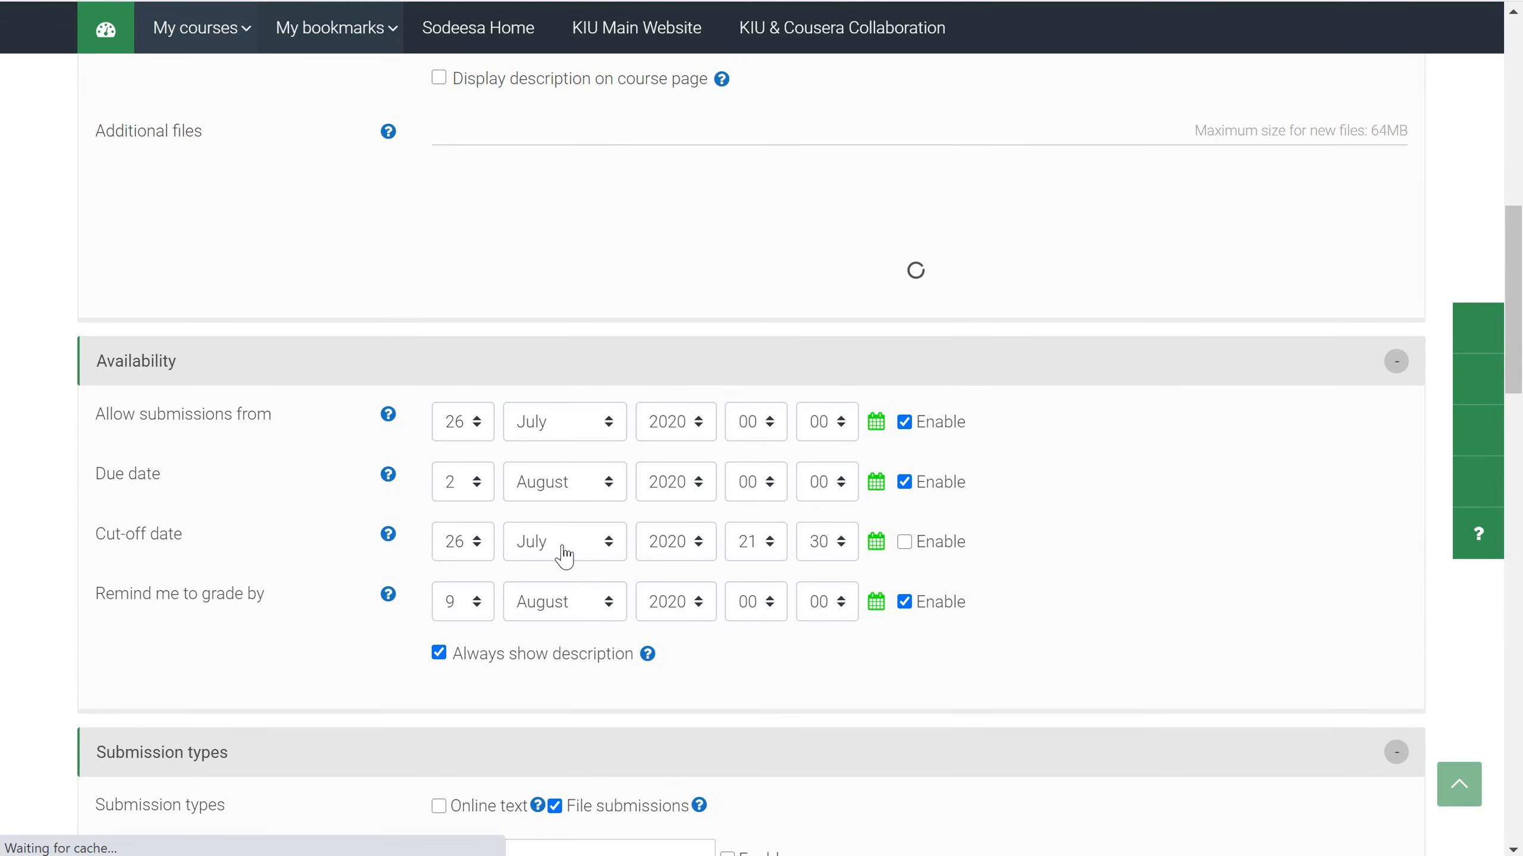
{"action": "scroll", "coordinate": [564, 545], "scroll_direction": "down", "scroll_amount": 4}
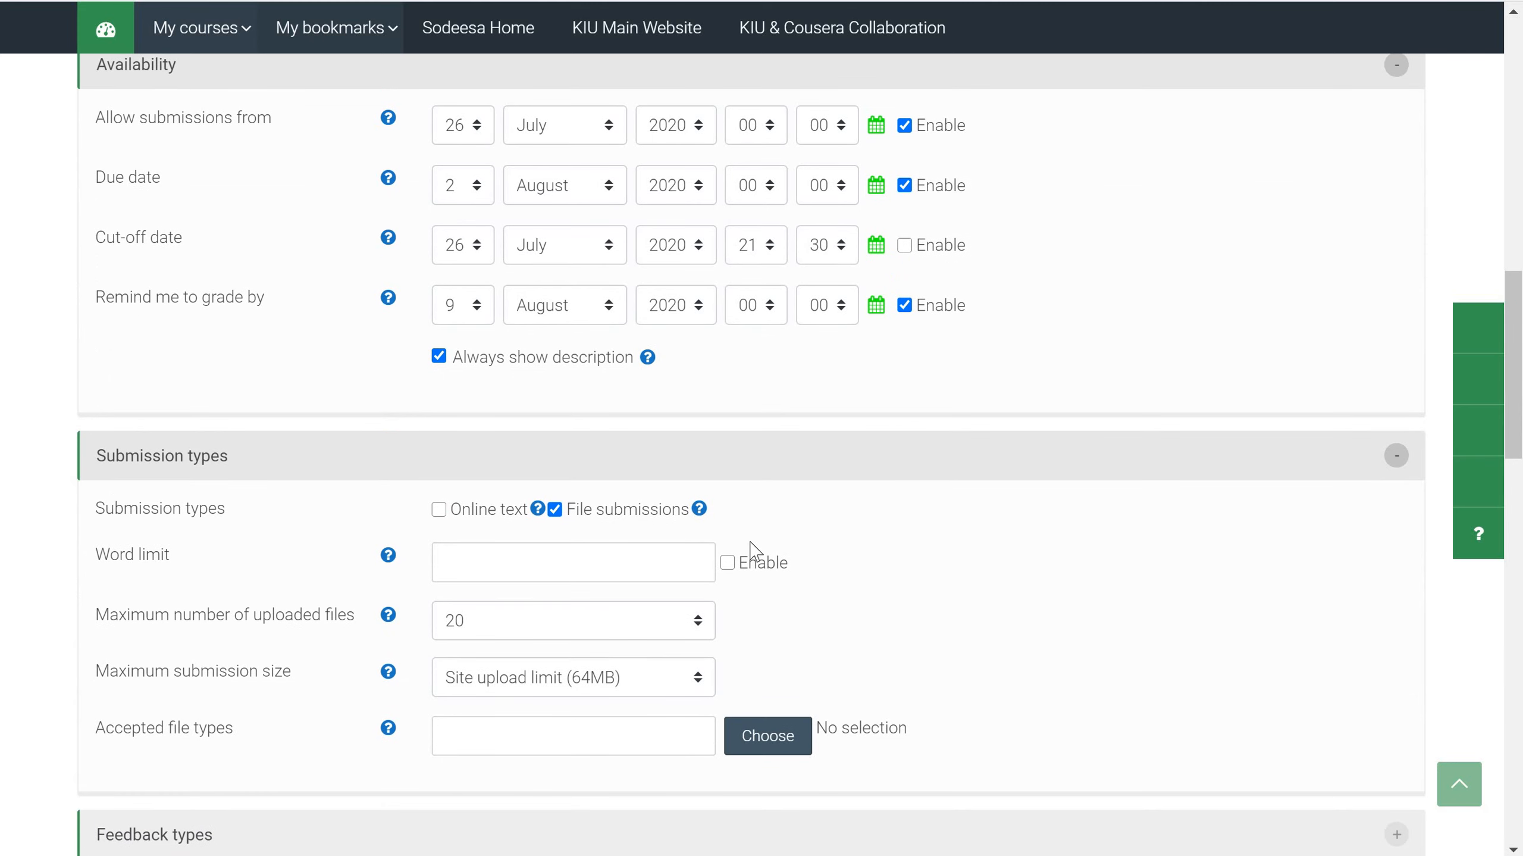
{"action": "scroll", "coordinate": [1102, 583], "scroll_direction": "up", "scroll_amount": 1}
{"action": "scroll", "coordinate": [1097, 599], "scroll_direction": "down", "scroll_amount": 6}
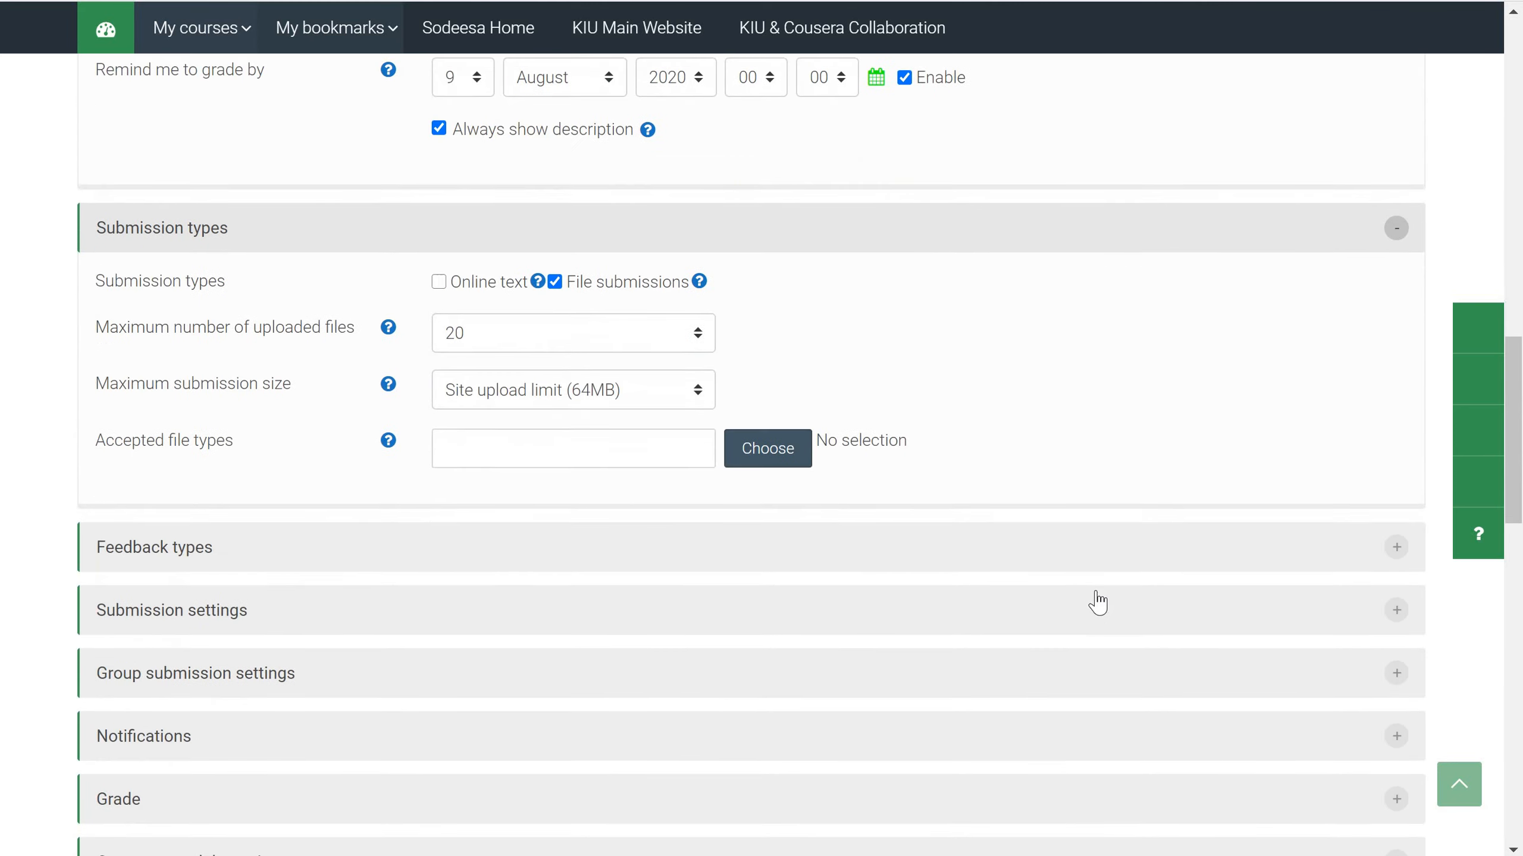
{"action": "scroll", "coordinate": [1097, 601], "scroll_direction": "down", "scroll_amount": 2}
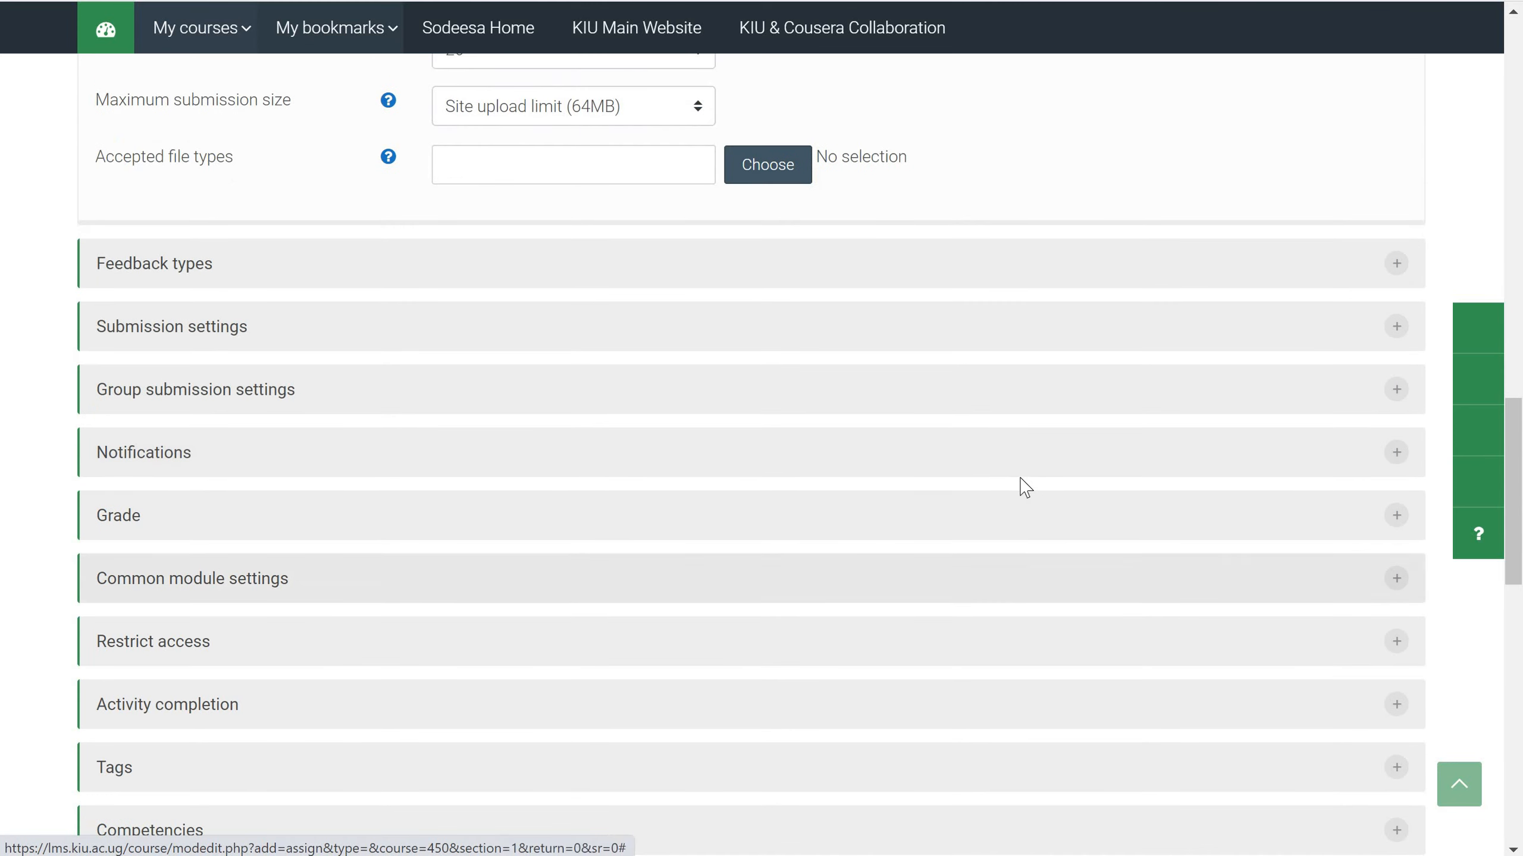
- Expand, review and collapse the assignment's Grade and Submission settings sections
{"action": "left_click", "coordinate": [1399, 517]}
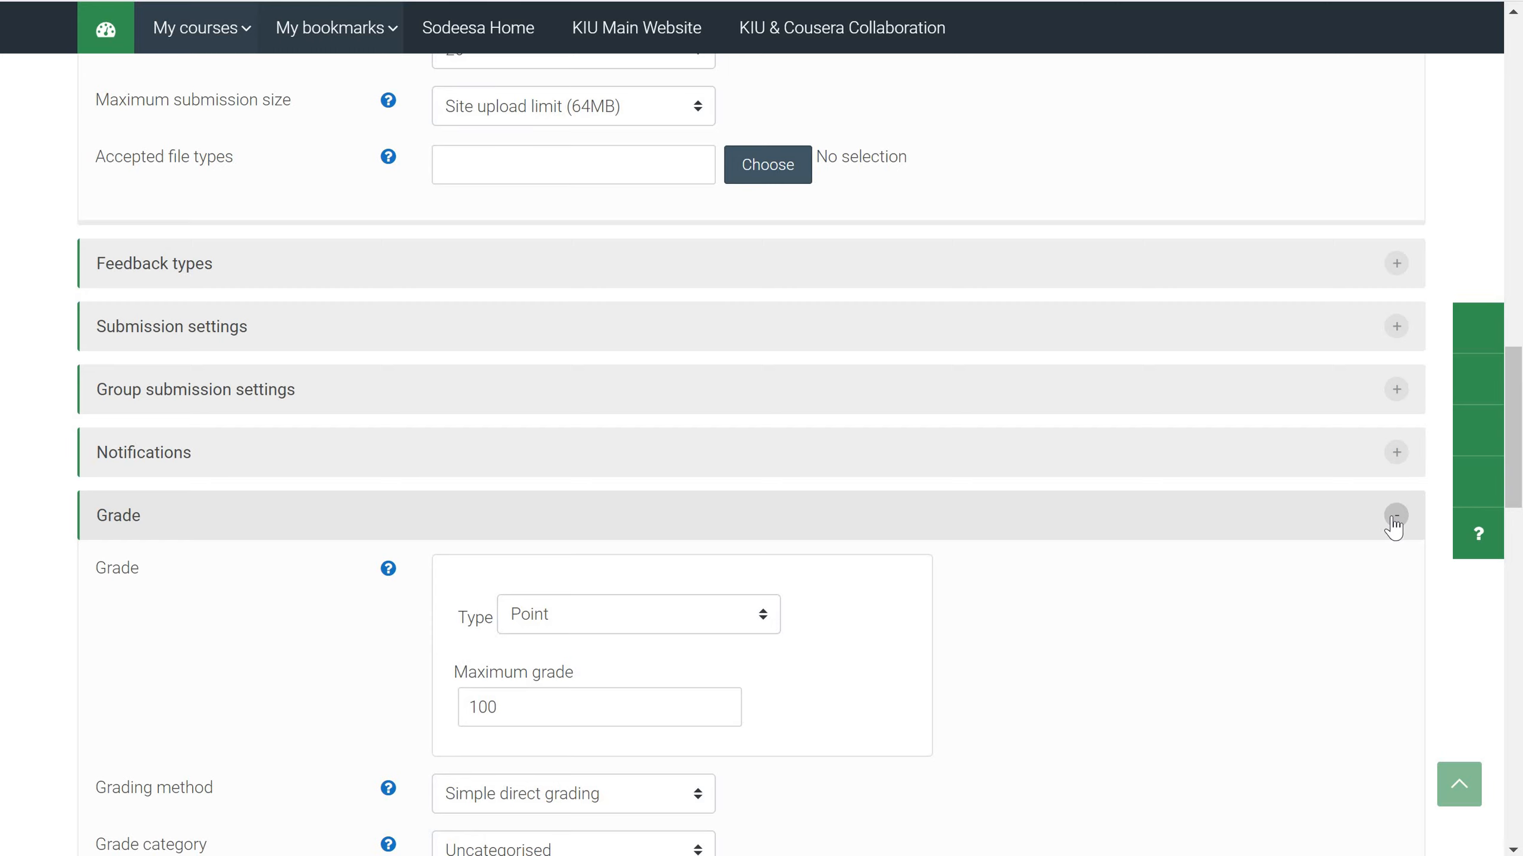
{"action": "left_click", "coordinate": [1397, 515]}
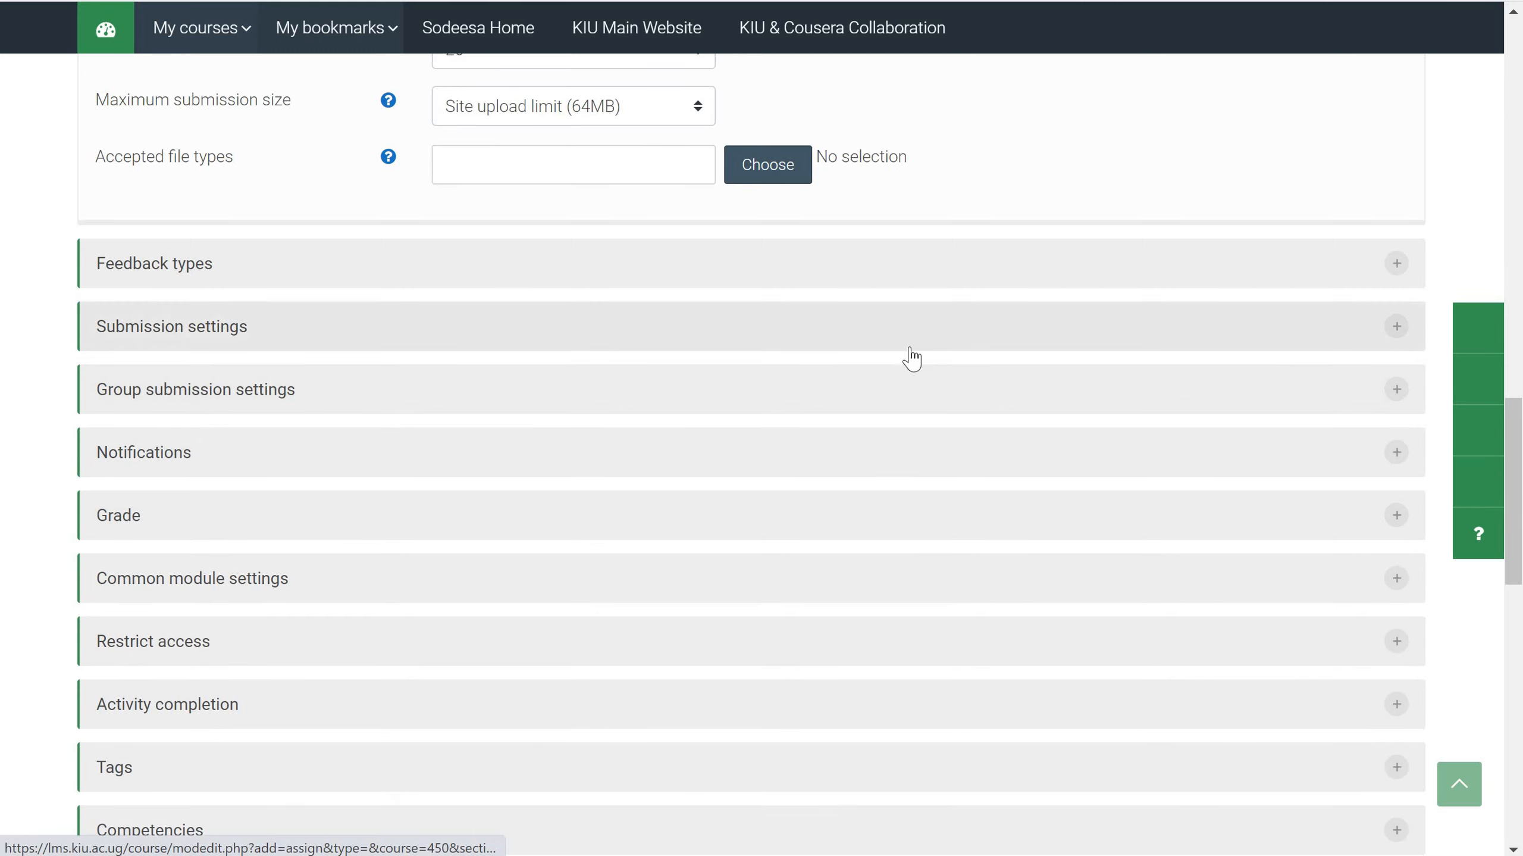
{"action": "left_click", "coordinate": [1397, 334]}
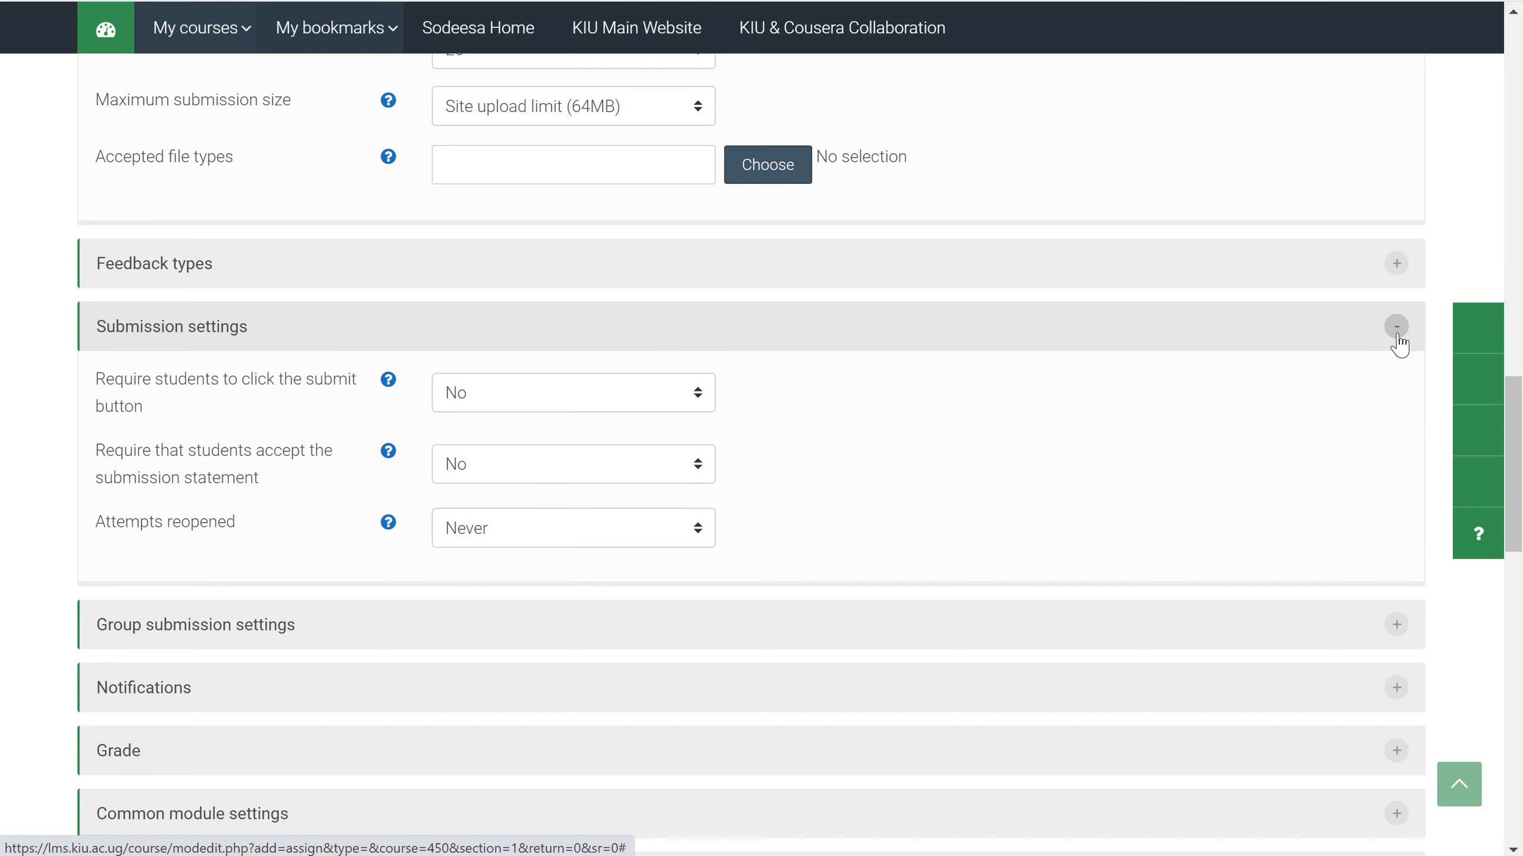
{"action": "left_click", "coordinate": [1397, 327]}
- Try to save the unnamed assignment, leave its form and return to the ECS 101 course page
{"action": "scroll", "coordinate": [758, 499], "scroll_direction": "down", "scroll_amount": 5}
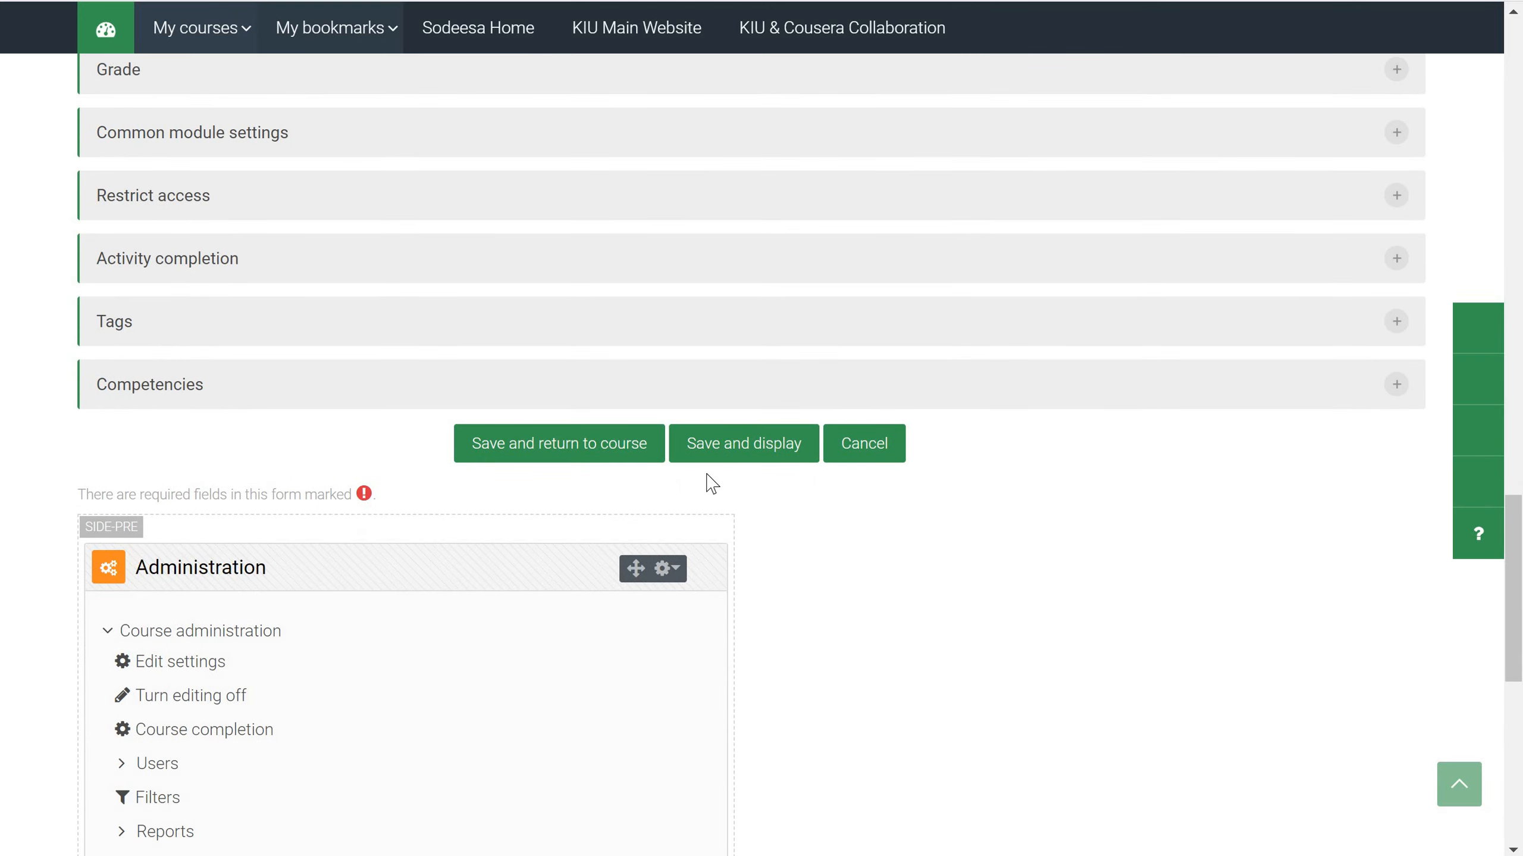
{"action": "left_click", "coordinate": [586, 444]}
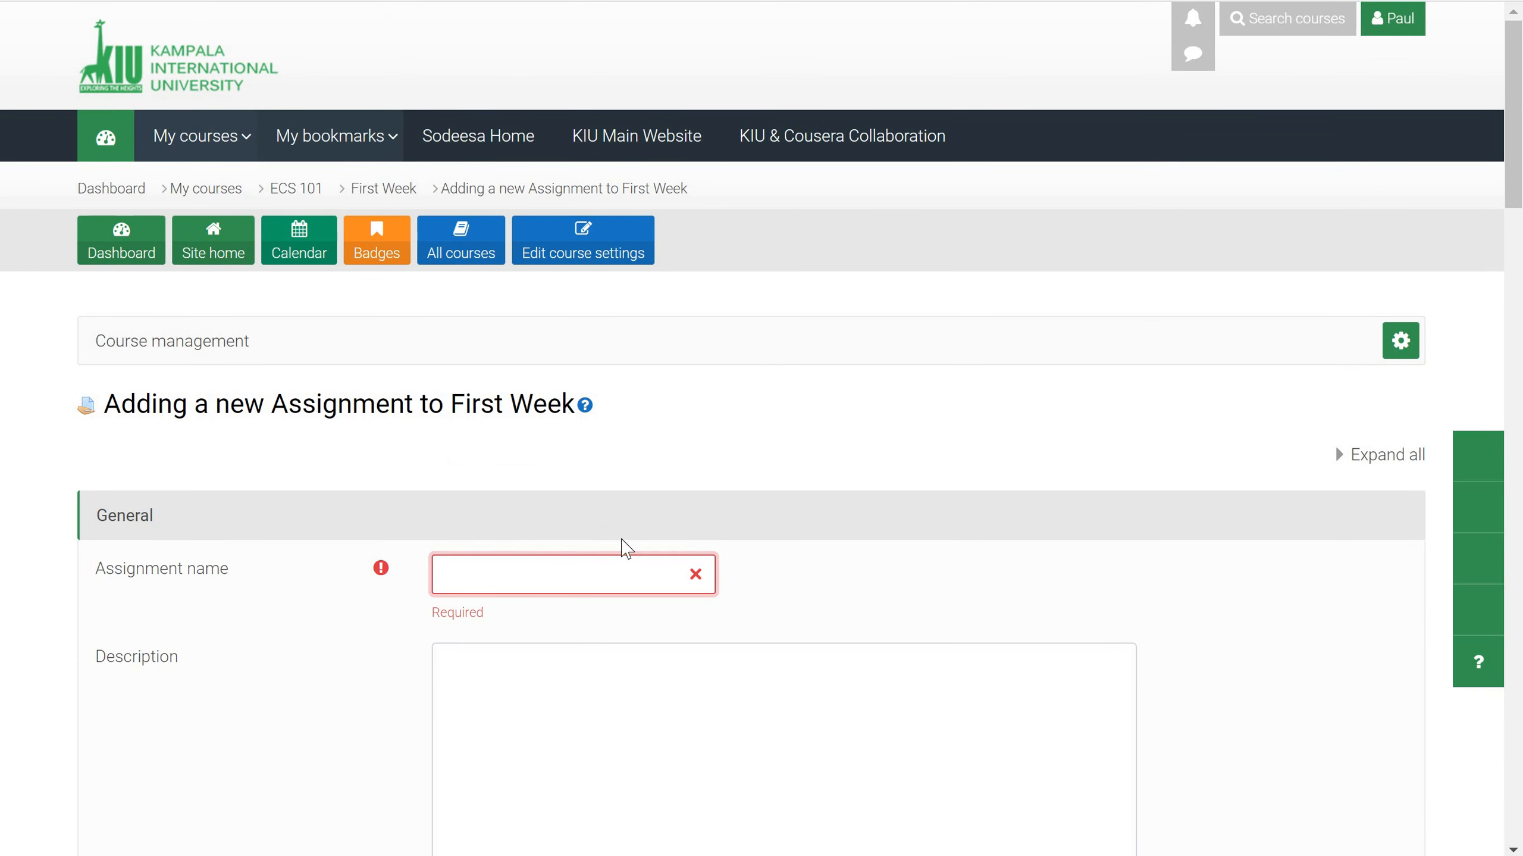
{"action": "scroll", "coordinate": [620, 545], "scroll_direction": "down", "scroll_amount": 15}
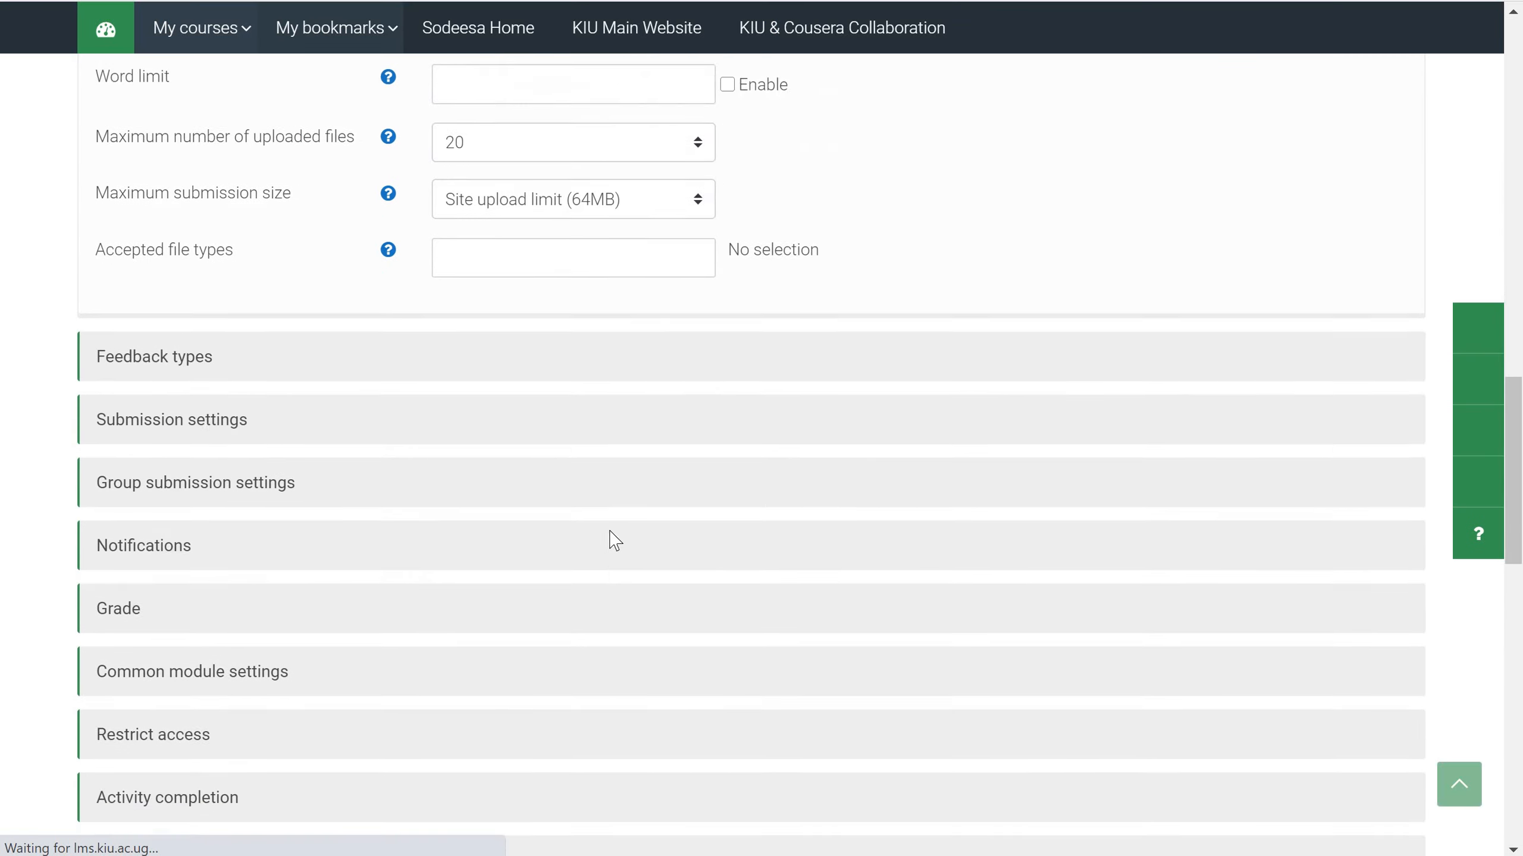
{"action": "scroll", "coordinate": [616, 539], "scroll_direction": "down", "scroll_amount": 8}
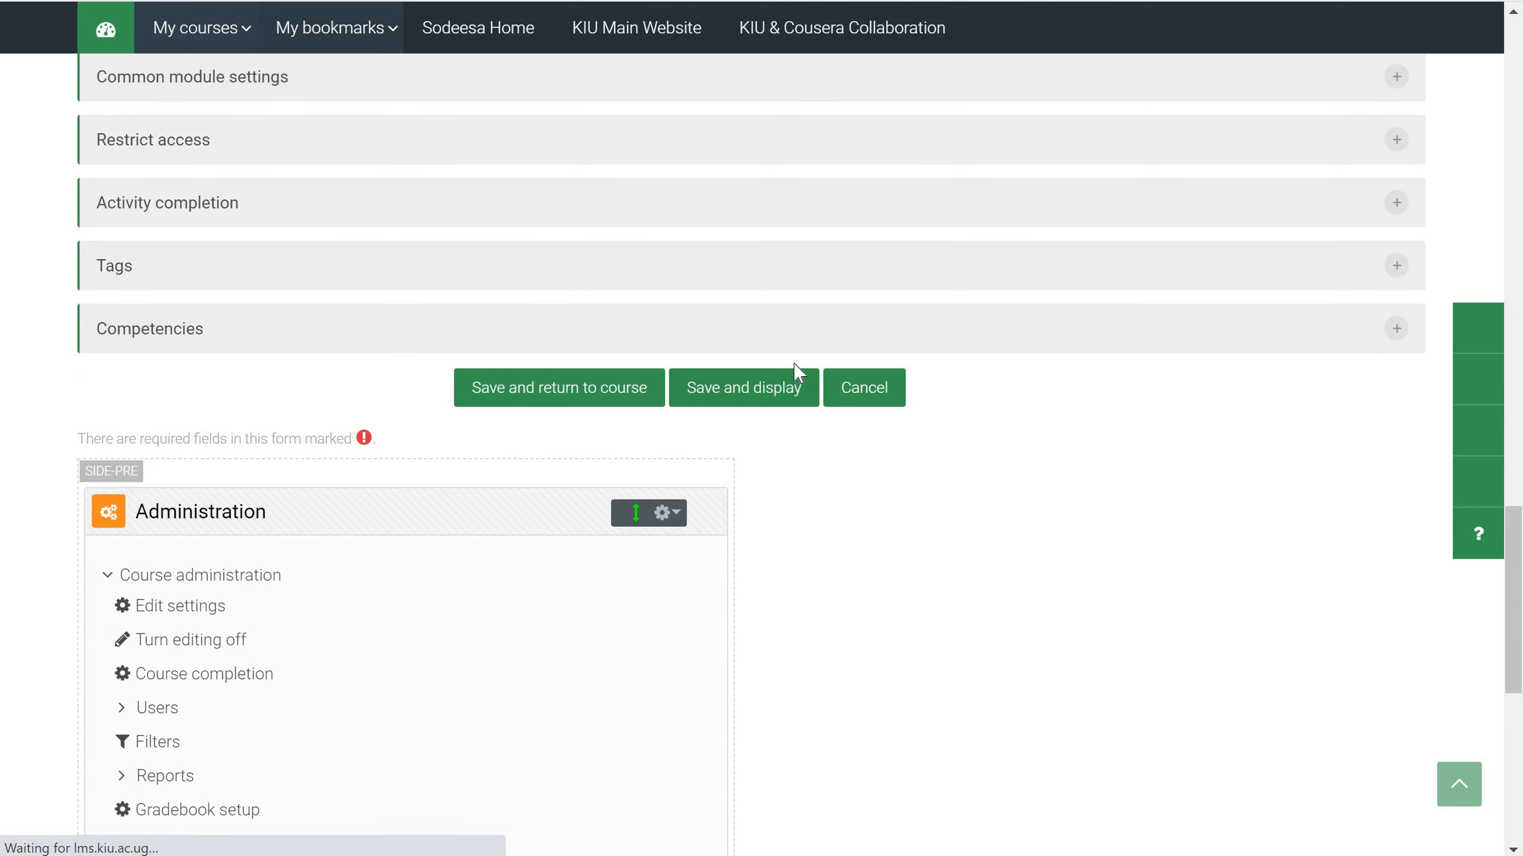
{"action": "scroll", "coordinate": [791, 393], "scroll_direction": "up", "scroll_amount": 1}
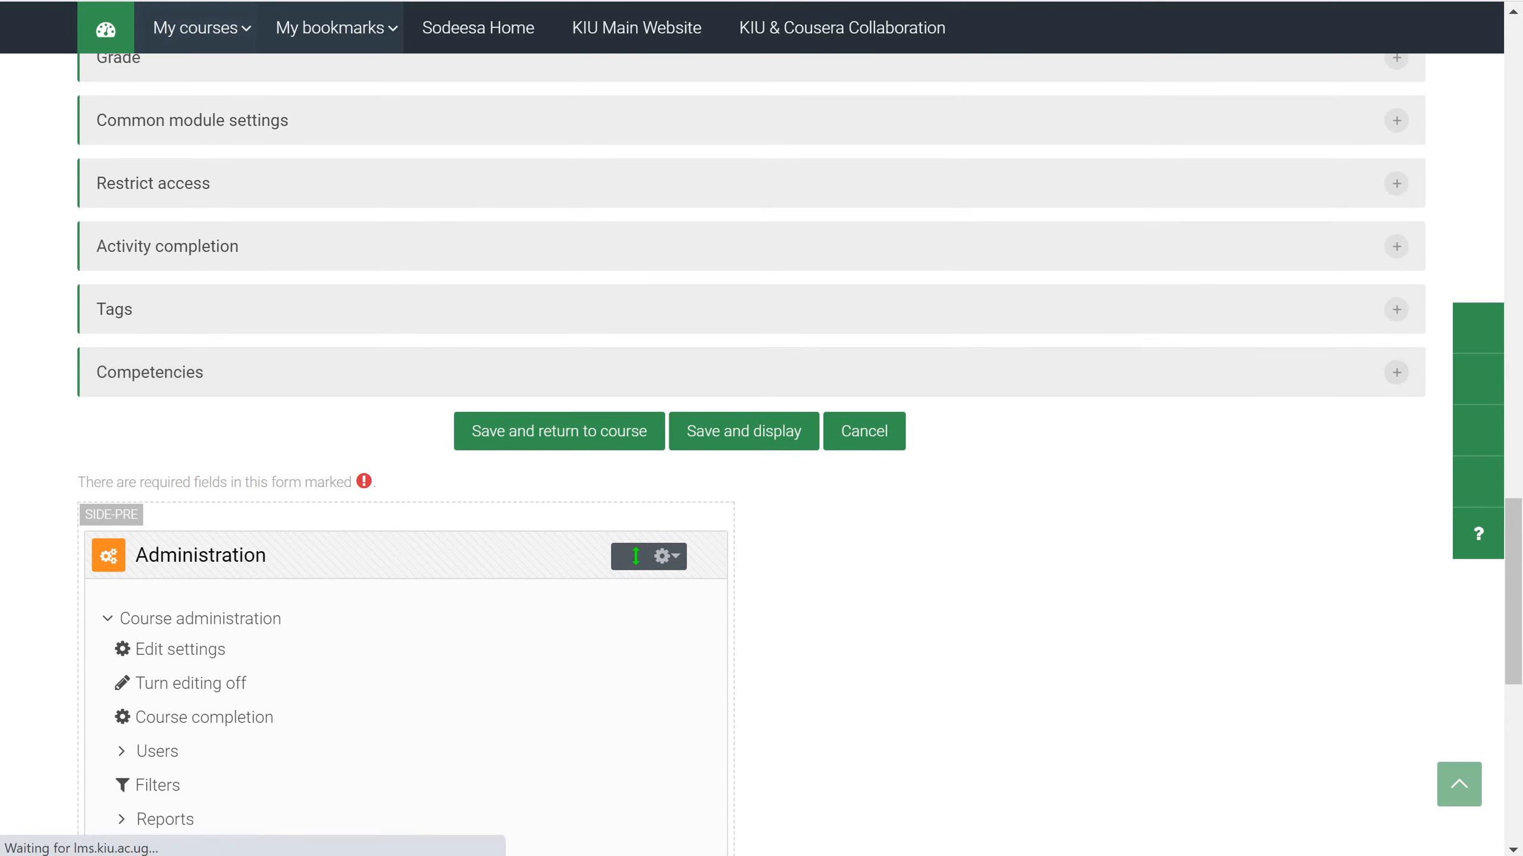
{"action": "mouse_move", "coordinate": [201, 28]}
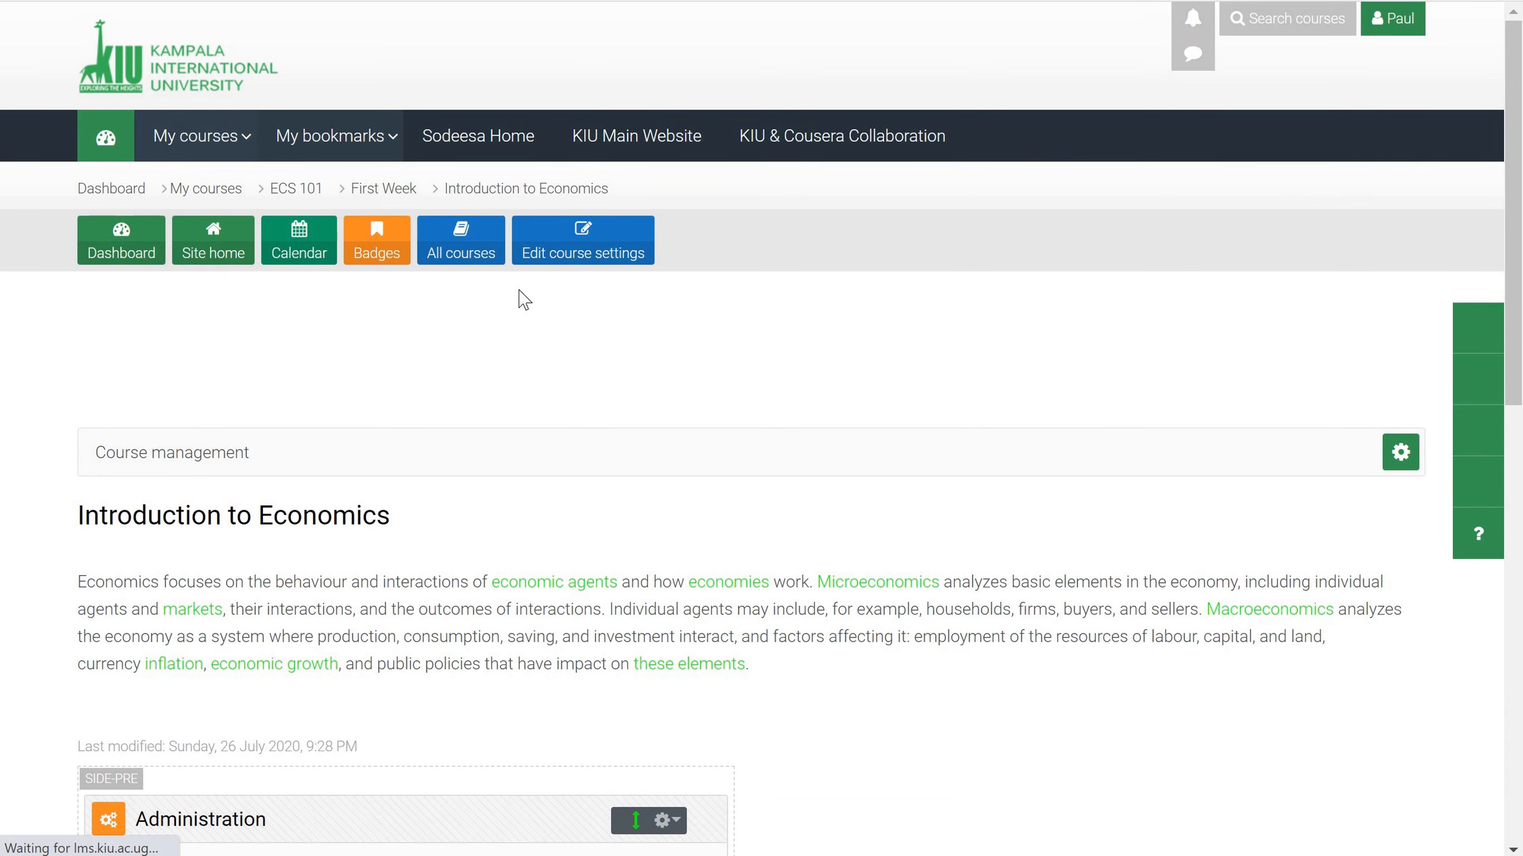
- Review the course's weekly sections and the list of activities and resources that can be added to First Week
{"action": "scroll", "coordinate": [673, 353], "scroll_direction": "down", "scroll_amount": 2}
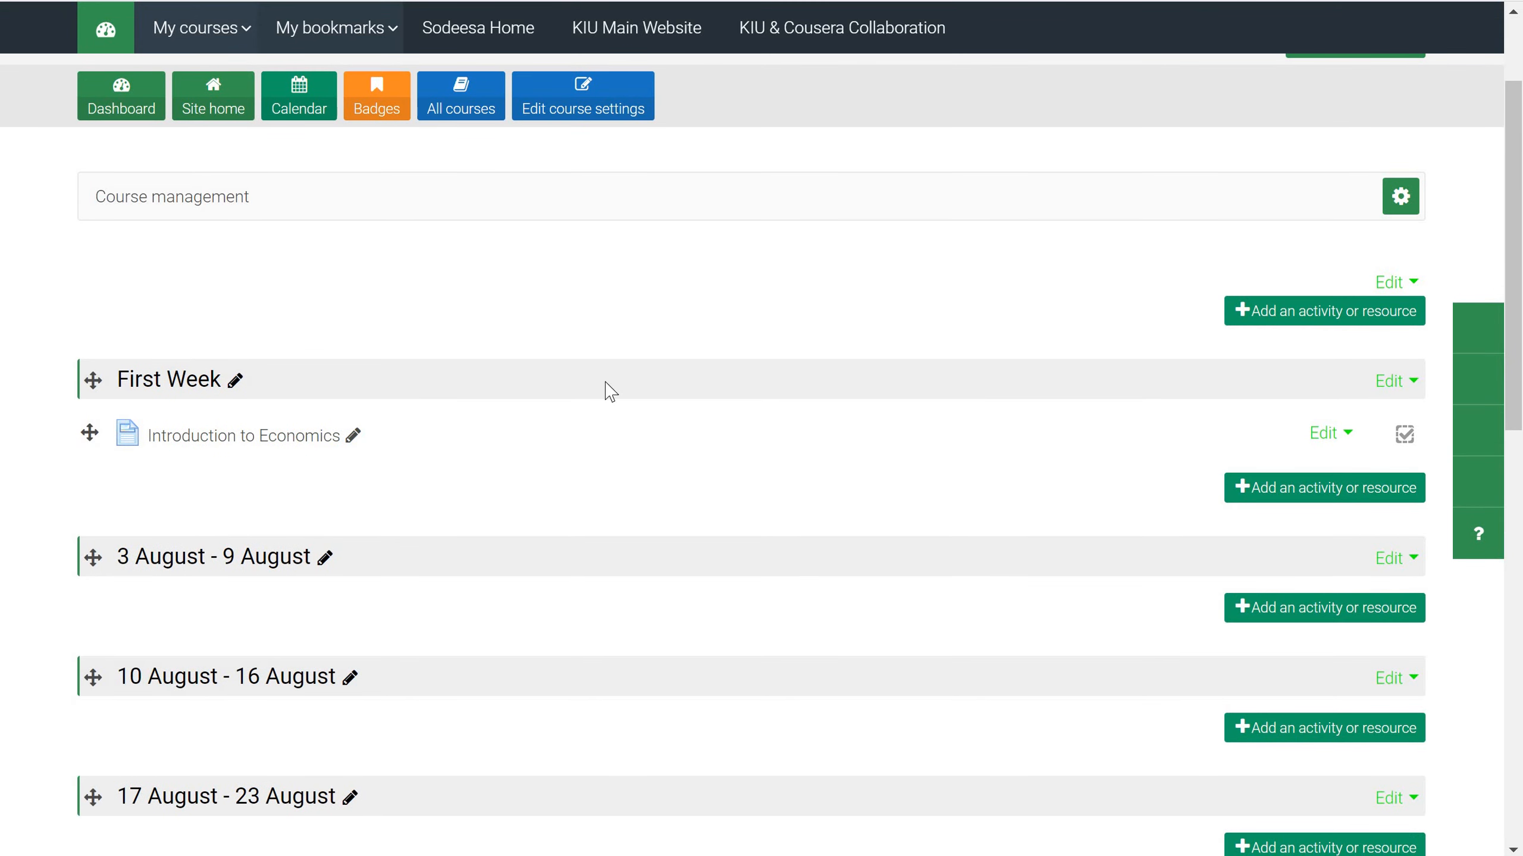
{"action": "scroll", "coordinate": [883, 503], "scroll_direction": "down", "scroll_amount": 5}
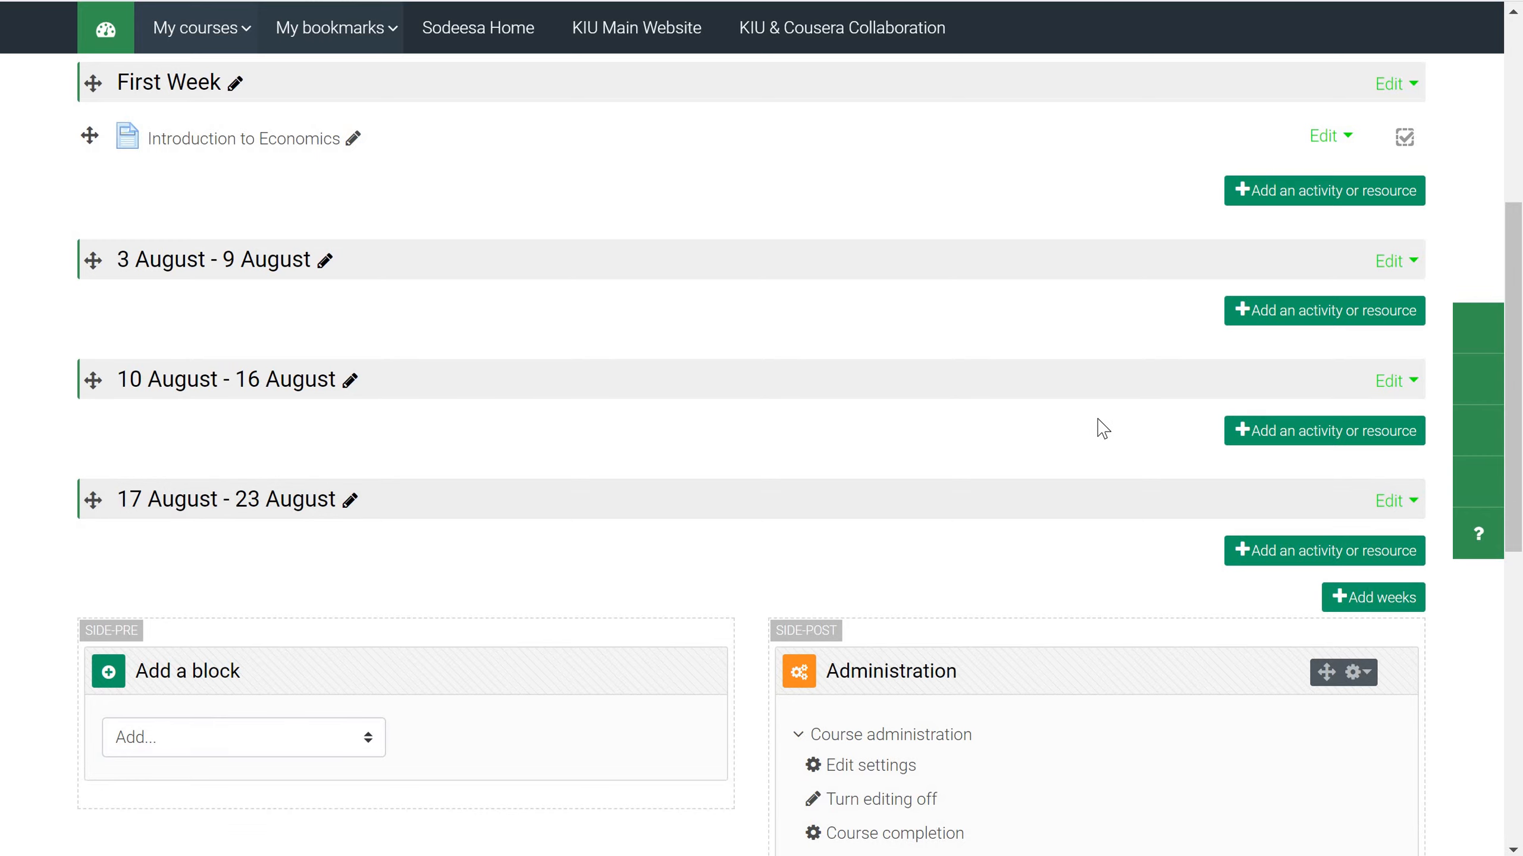
{"action": "scroll", "coordinate": [1097, 419], "scroll_direction": "up", "scroll_amount": 5}
{"action": "scroll", "coordinate": [1097, 419], "scroll_direction": "up", "scroll_amount": 1}
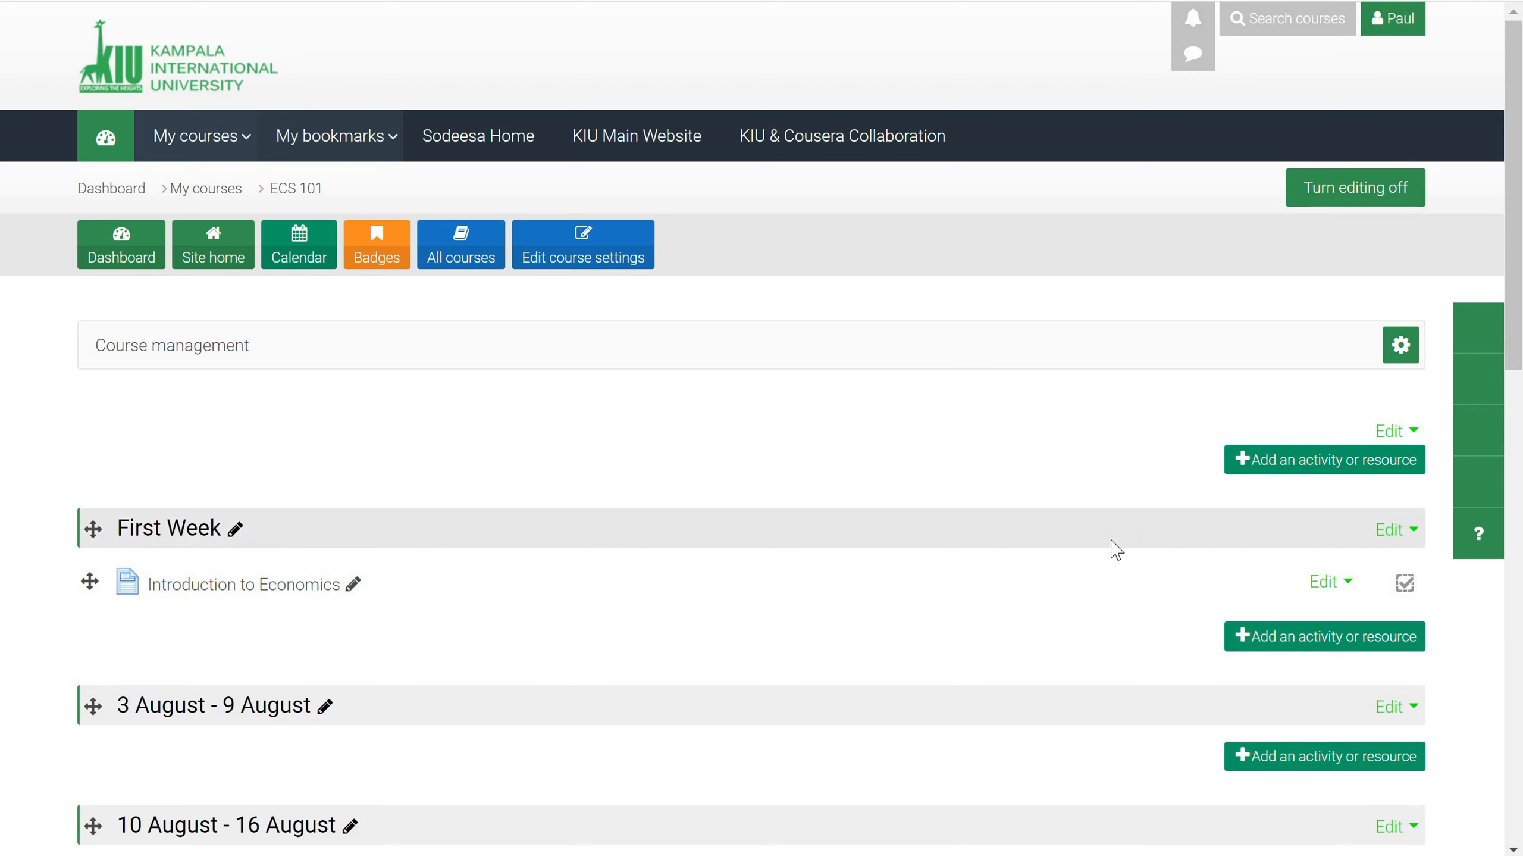
{"action": "scroll", "coordinate": [976, 572], "scroll_direction": "down", "scroll_amount": 2}
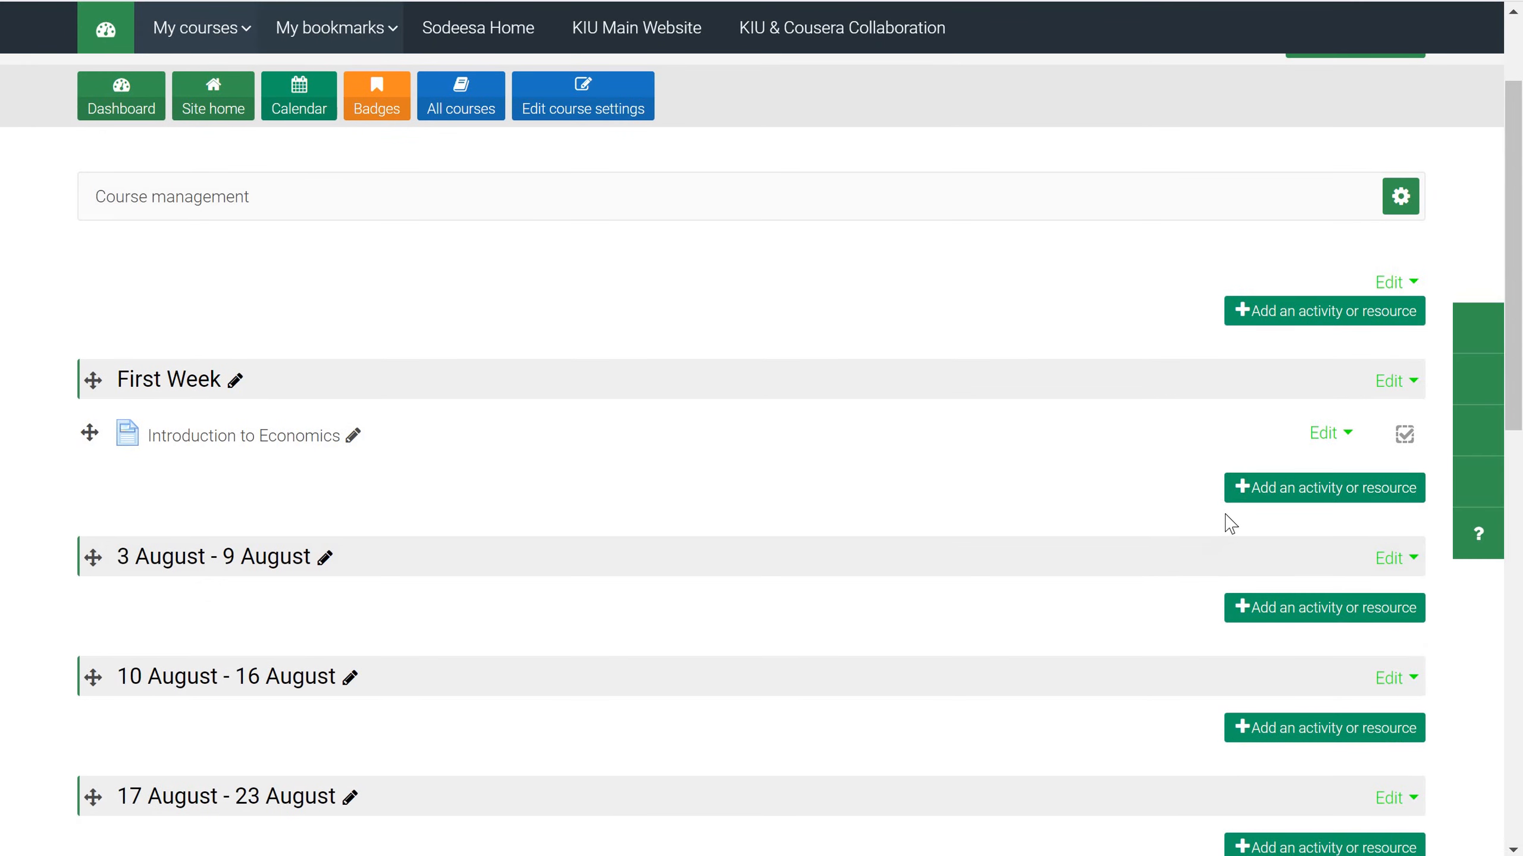
{"action": "left_click", "coordinate": [1244, 488]}
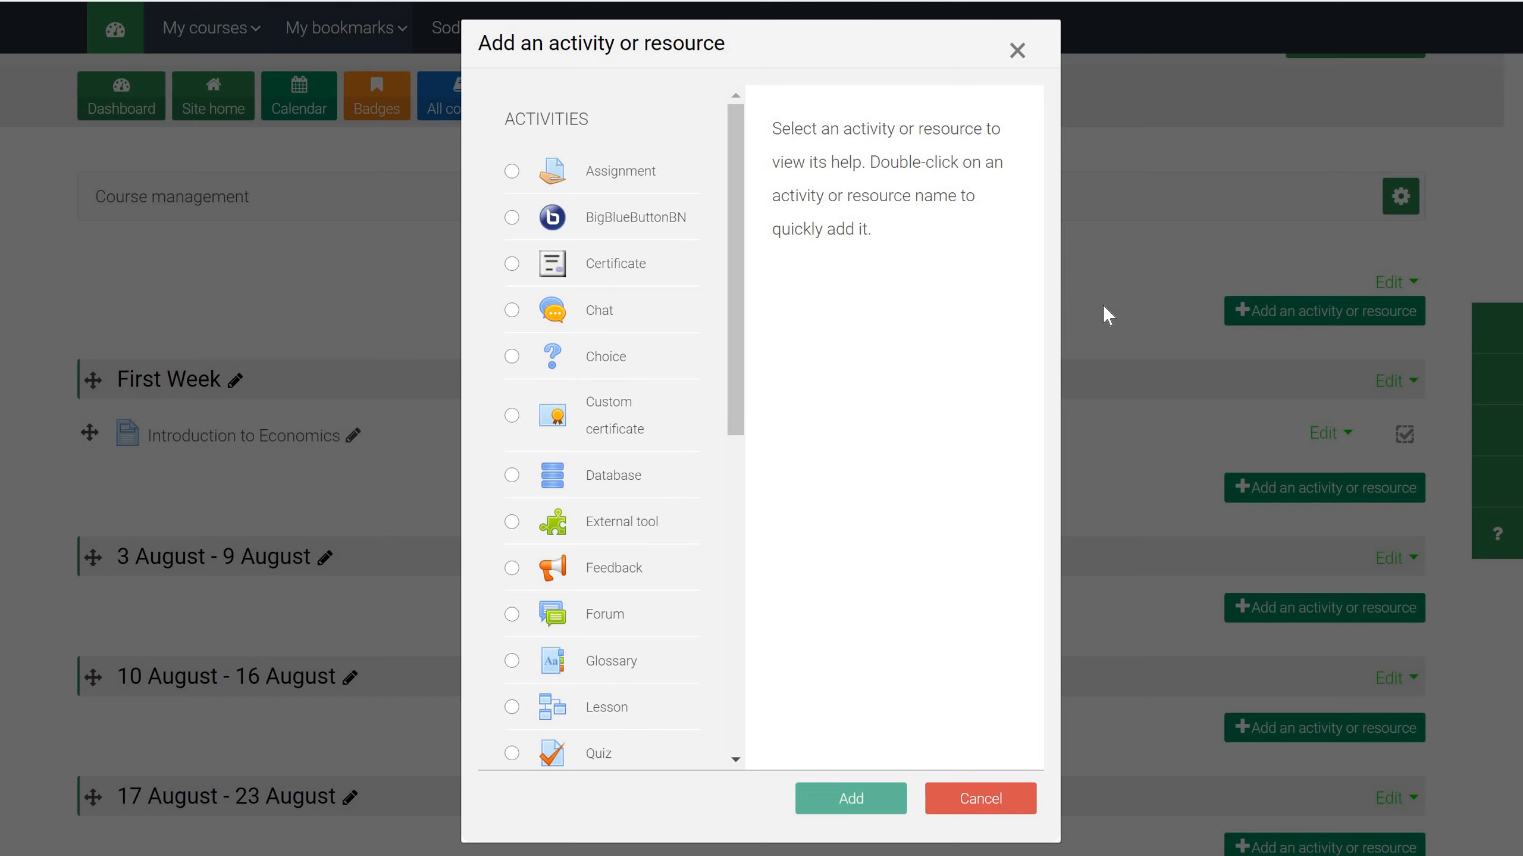
{"action": "left_click", "coordinate": [1017, 51]}
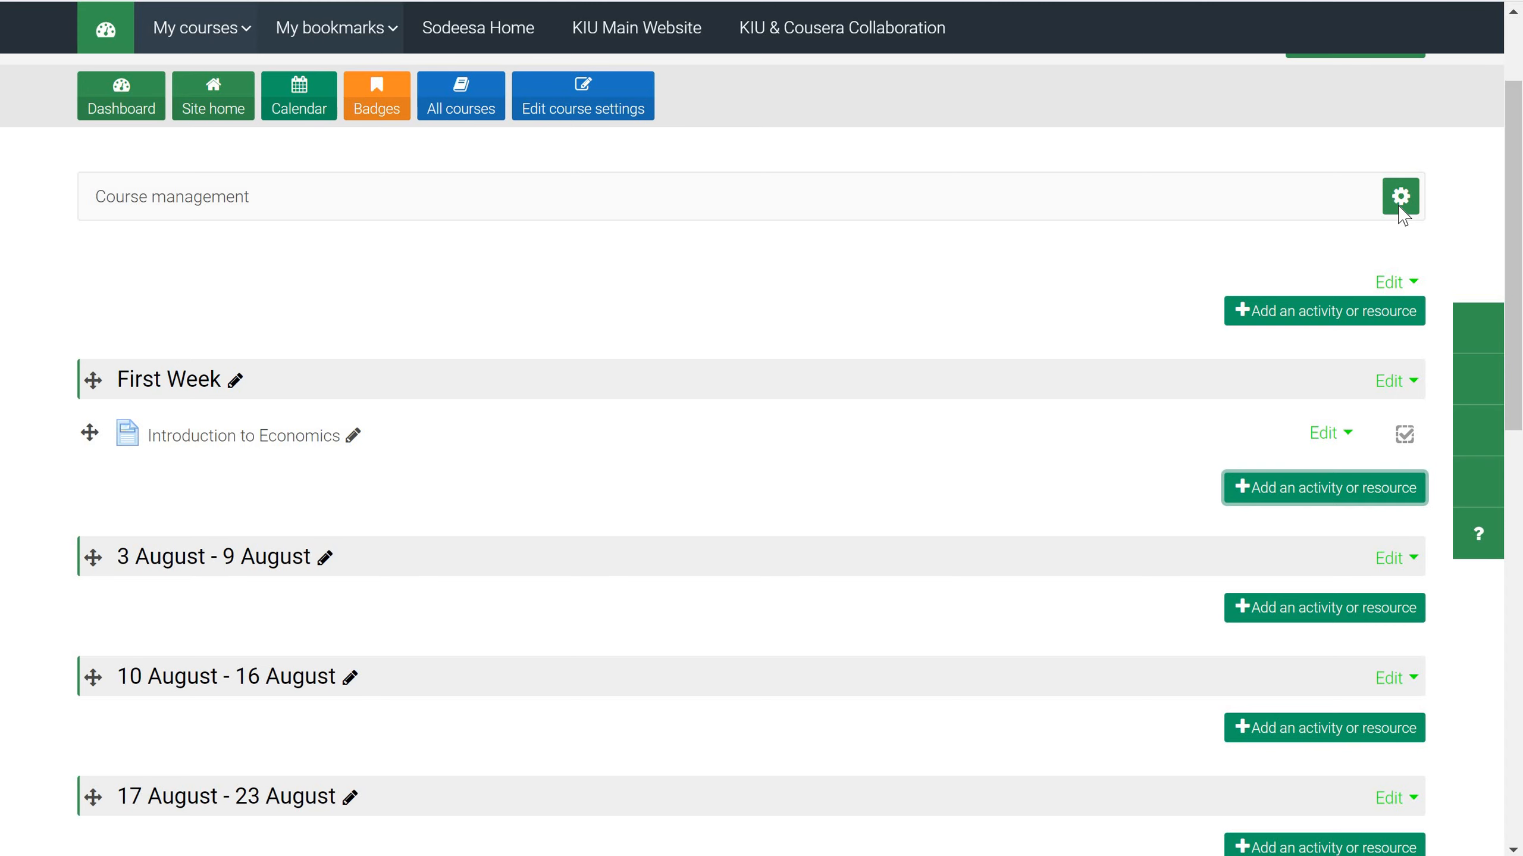
- Open the Economics Studies course management overview, review its activities, question bank, badges, course and student options, and close it
{"action": "left_click", "coordinate": [1400, 207]}
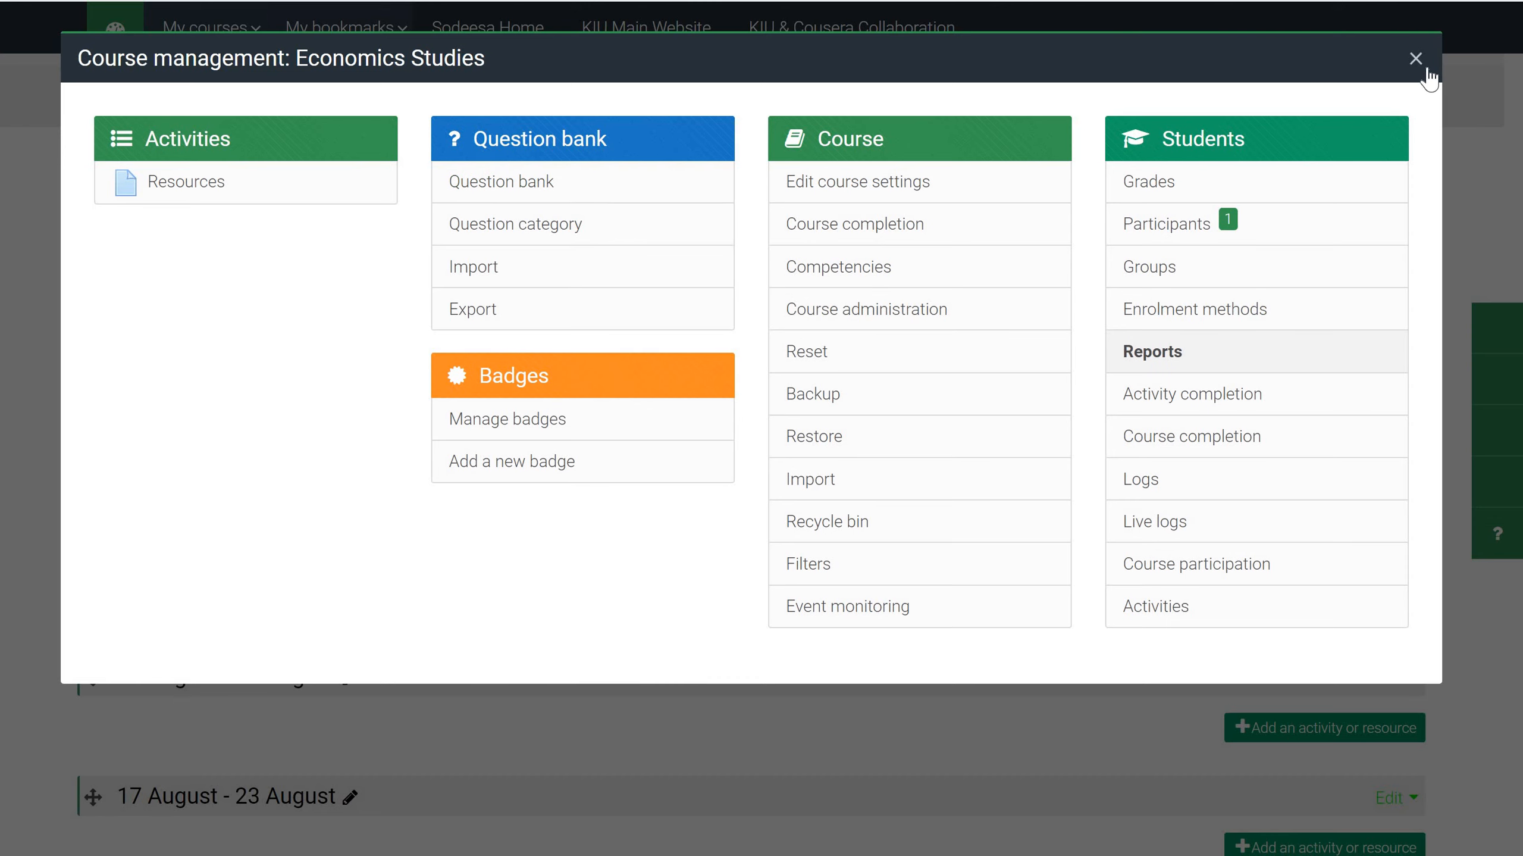
{"action": "left_click", "coordinate": [1421, 68]}
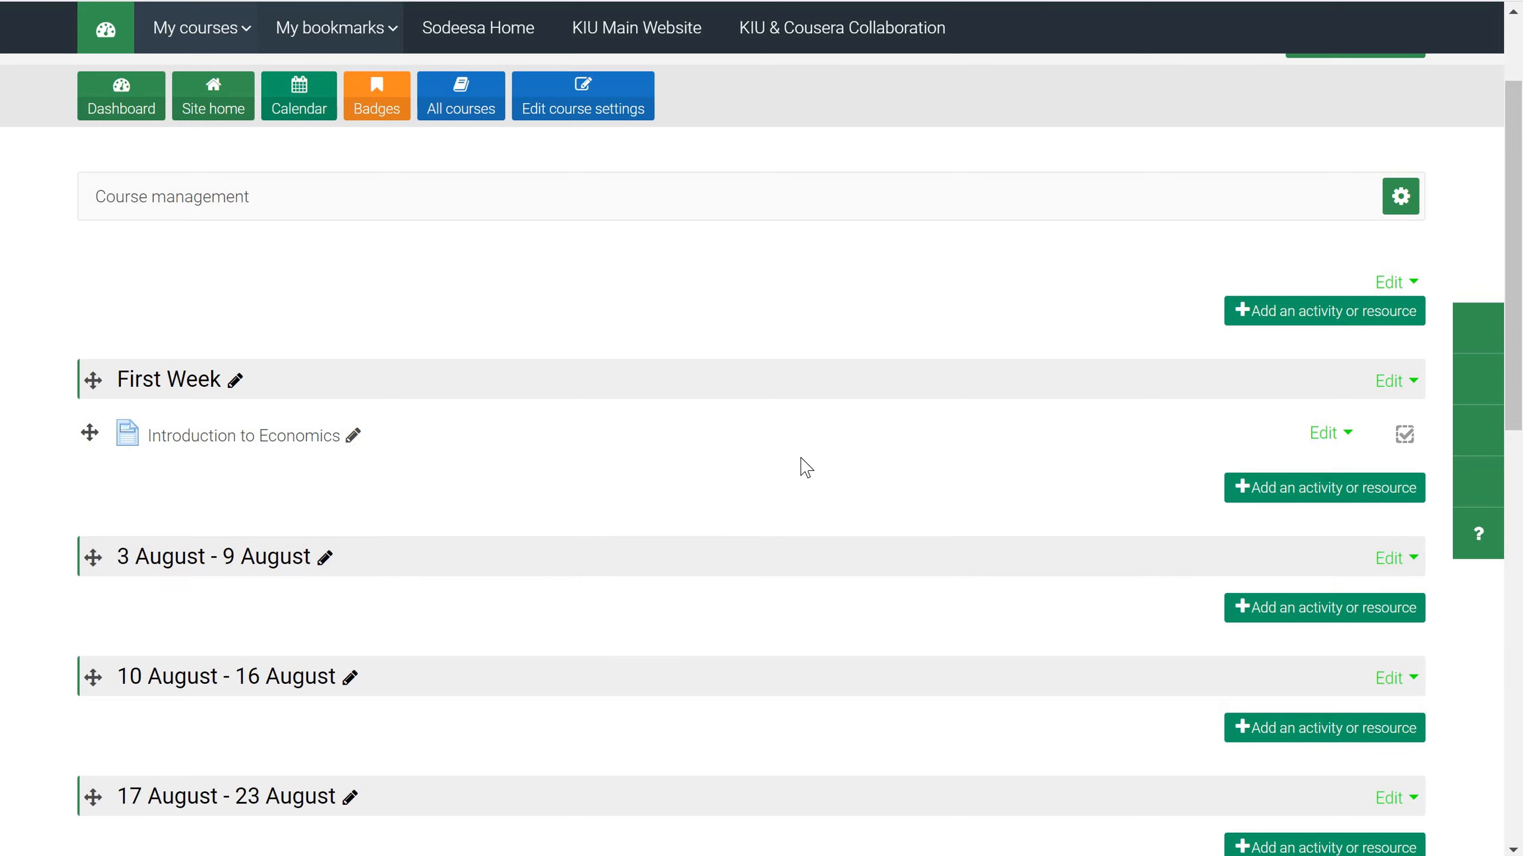
{"action": "scroll", "coordinate": [807, 467], "scroll_direction": "up", "scroll_amount": 3}
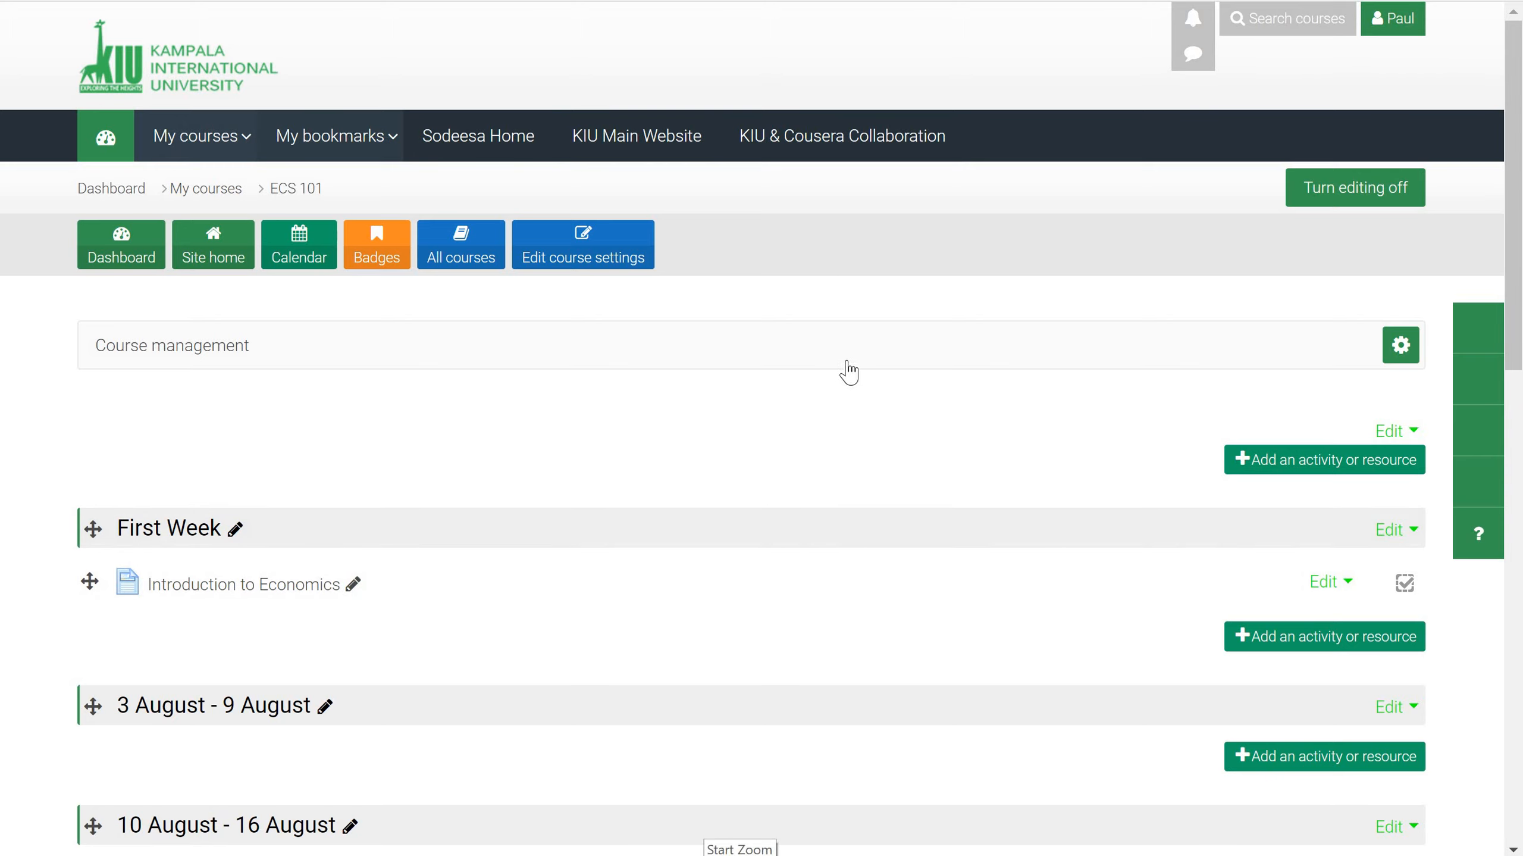
{"action": "scroll", "coordinate": [970, 379], "scroll_direction": "down", "scroll_amount": 10}
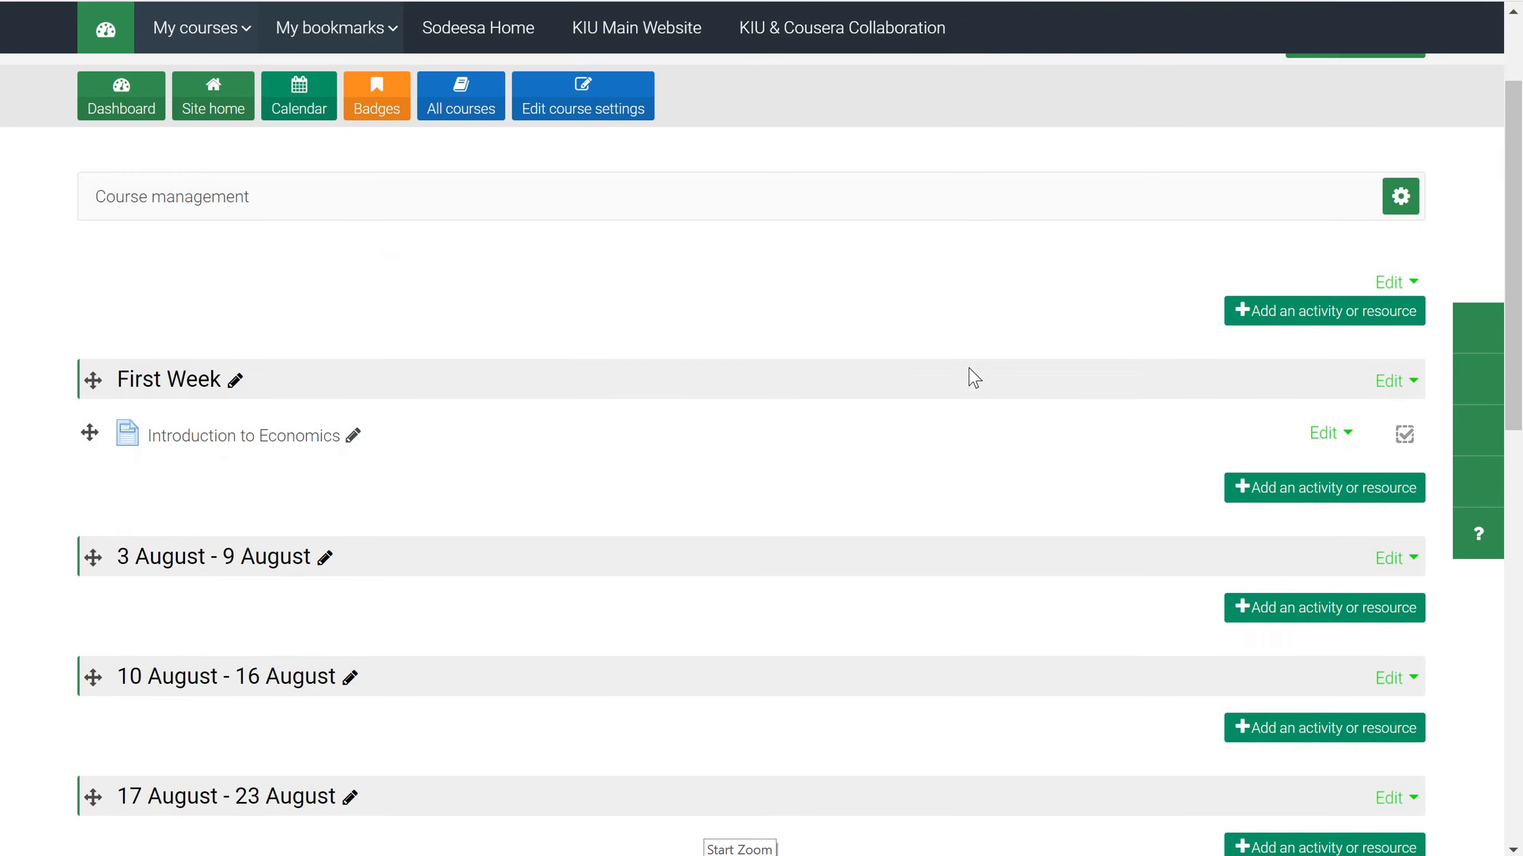
{"action": "scroll", "coordinate": [975, 377], "scroll_direction": "up", "scroll_amount": 5}
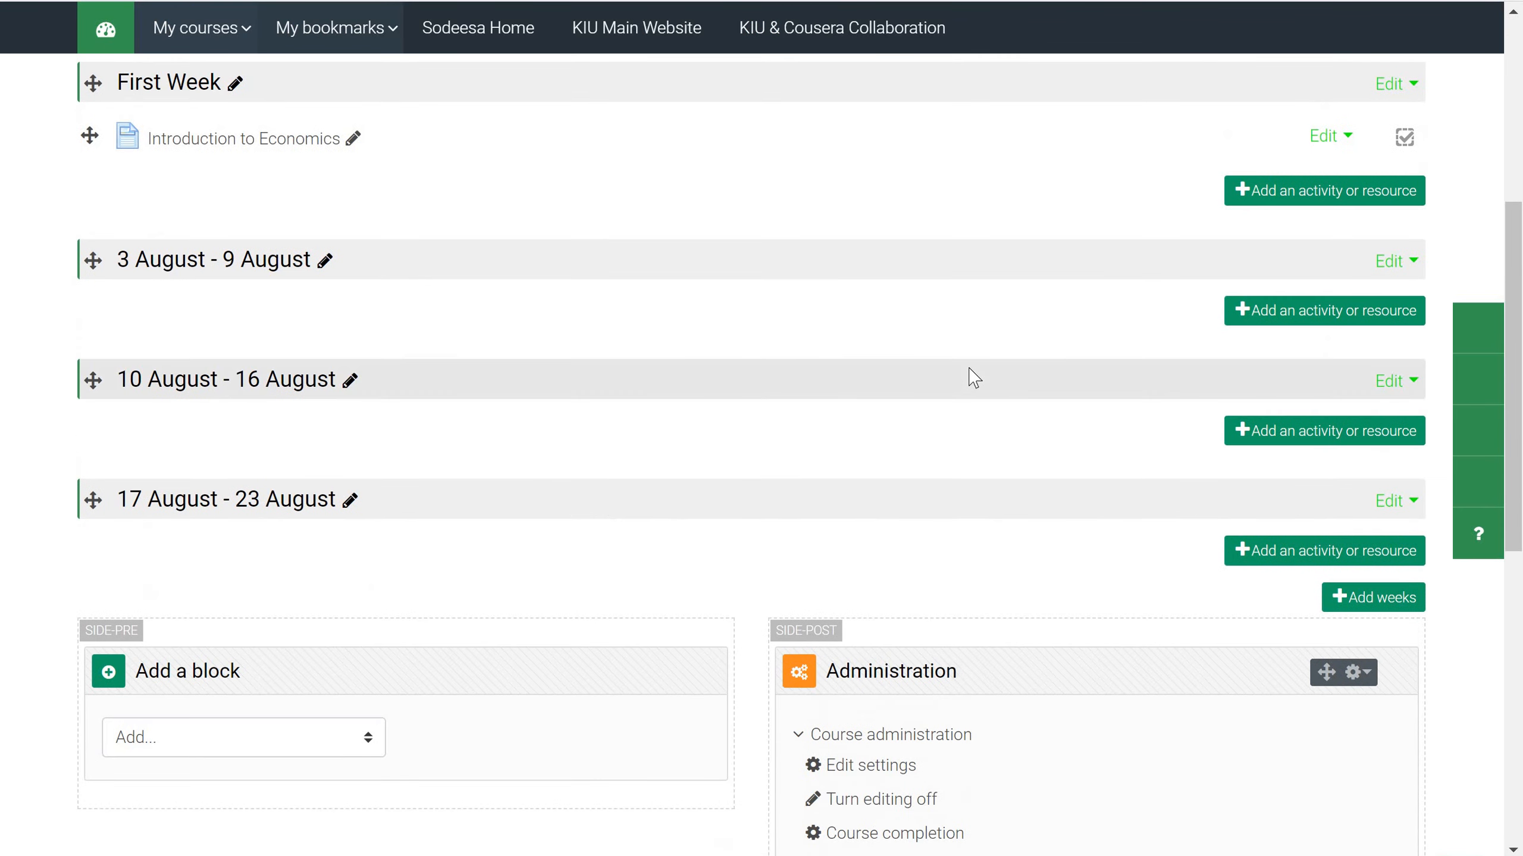
{"action": "scroll", "coordinate": [975, 378], "scroll_direction": "up", "scroll_amount": 3}
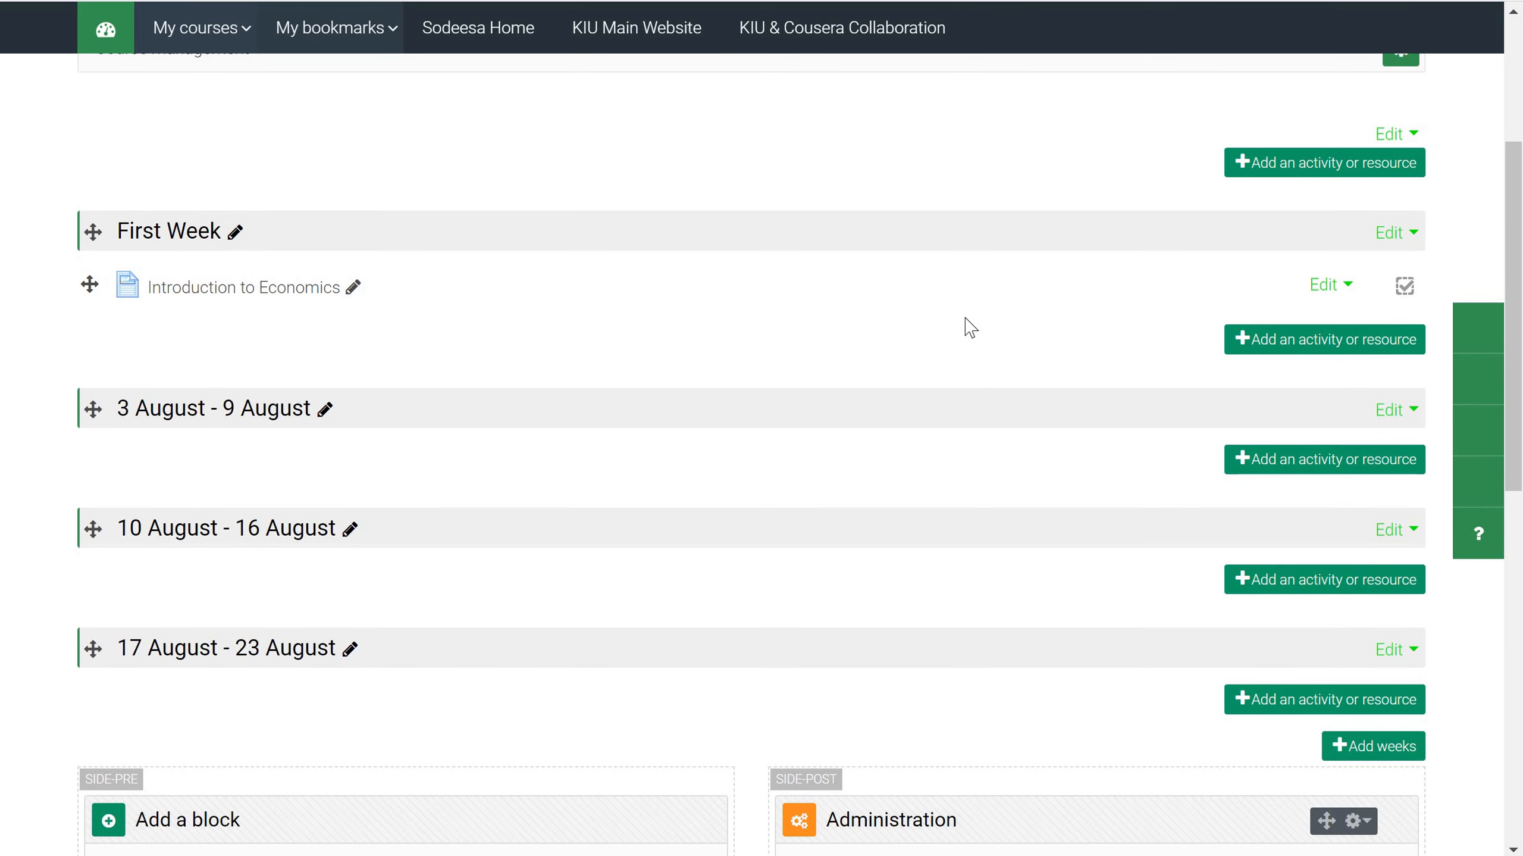
{"action": "scroll", "coordinate": [914, 210], "scroll_direction": "up", "scroll_amount": 5}
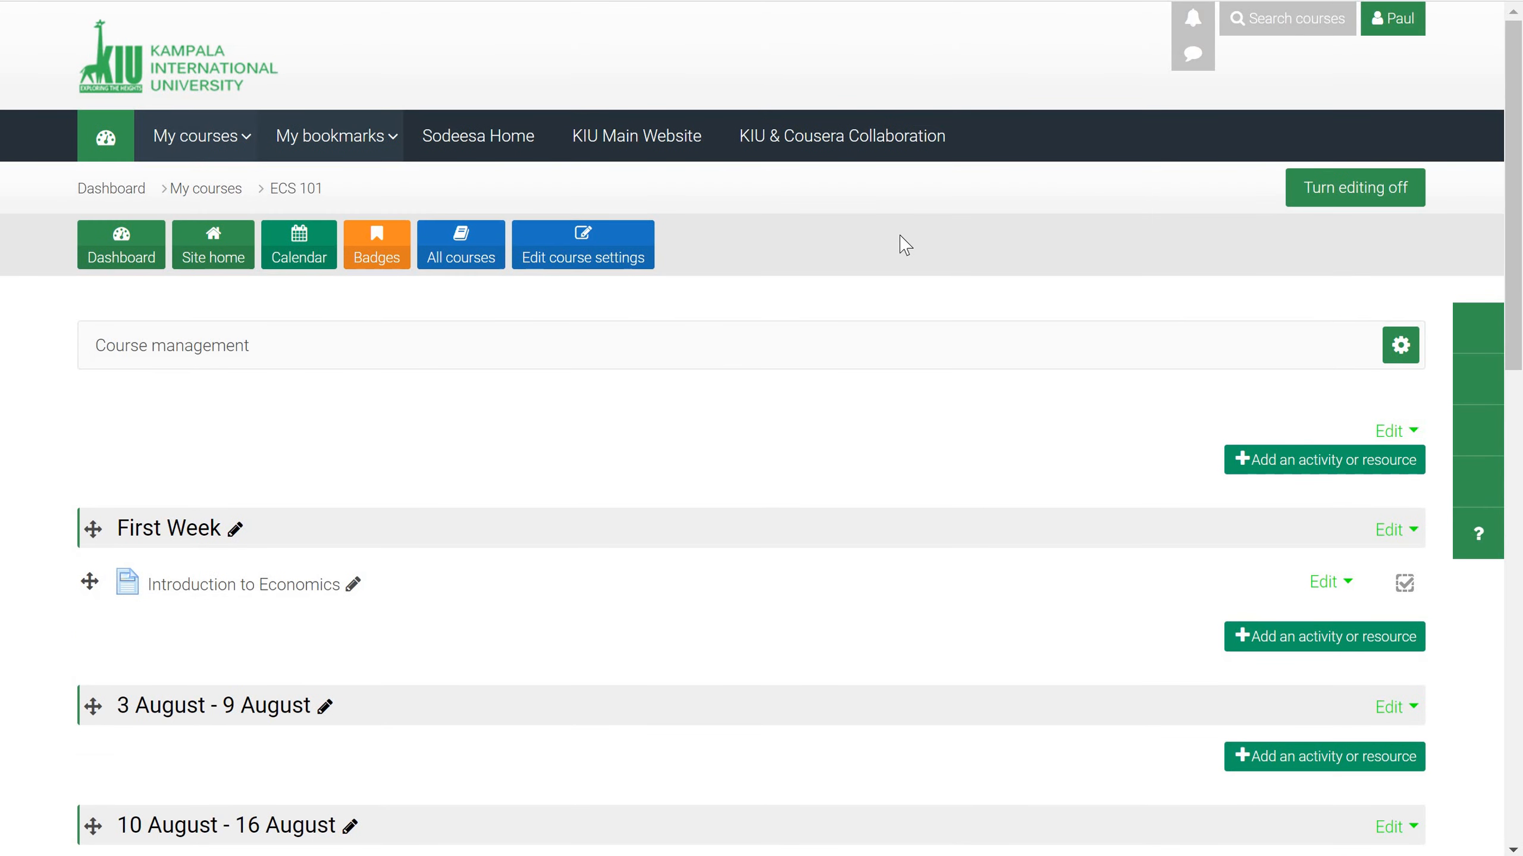